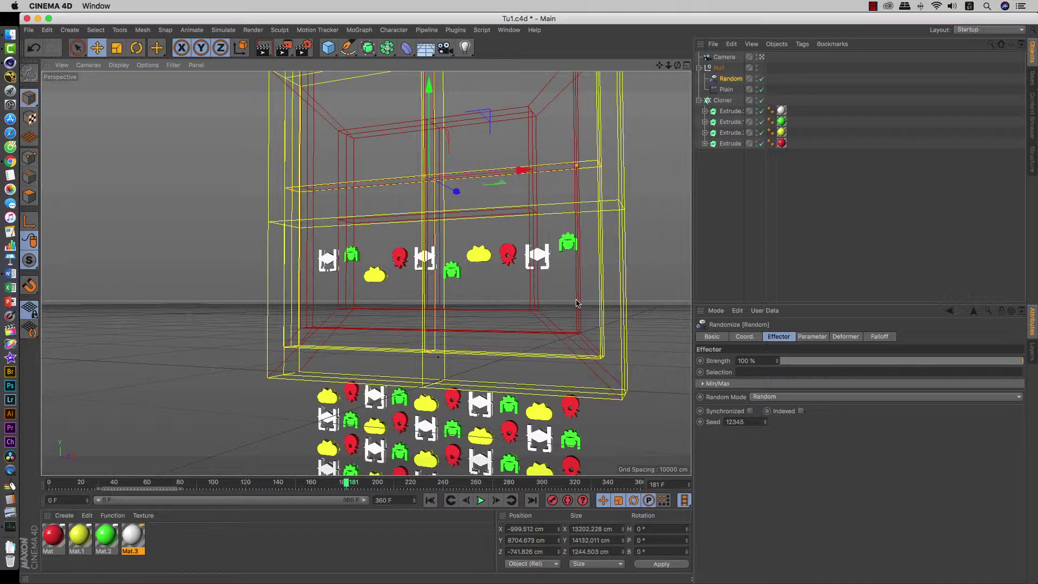
Step: Zoom in, view the Tu1 scene through its Camera, and scrub the timeline back
scroll(434, 299, up, 2)
scroll(434, 298, up, 2)
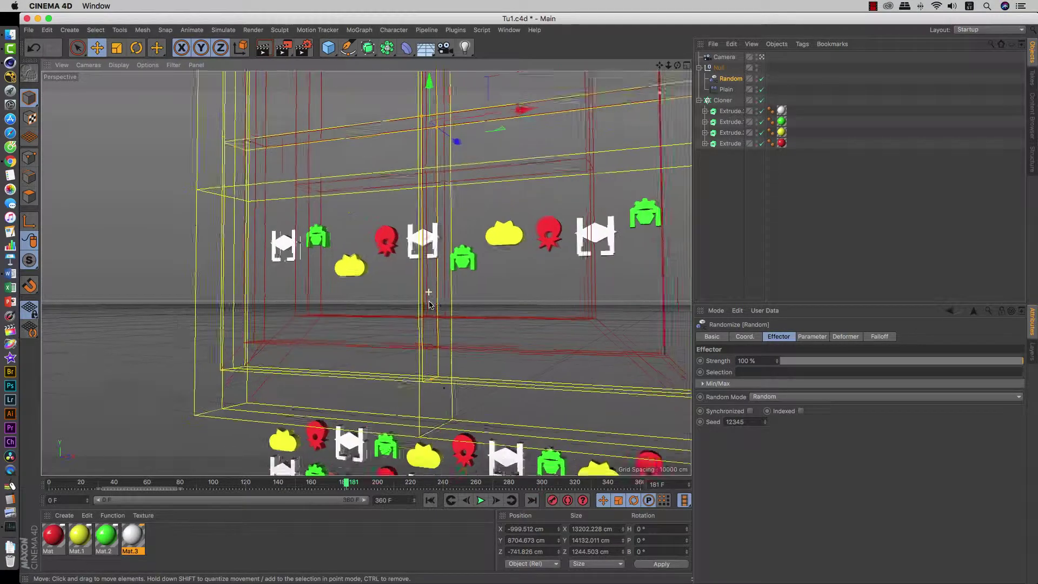
scroll(434, 298, up, 2)
scroll(434, 299, up, 2)
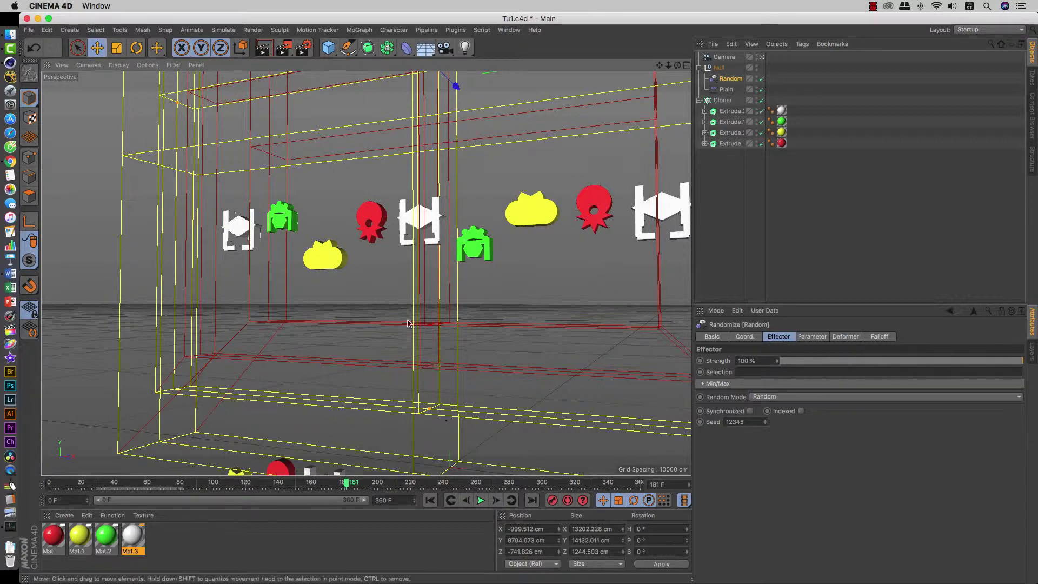
click(750, 64)
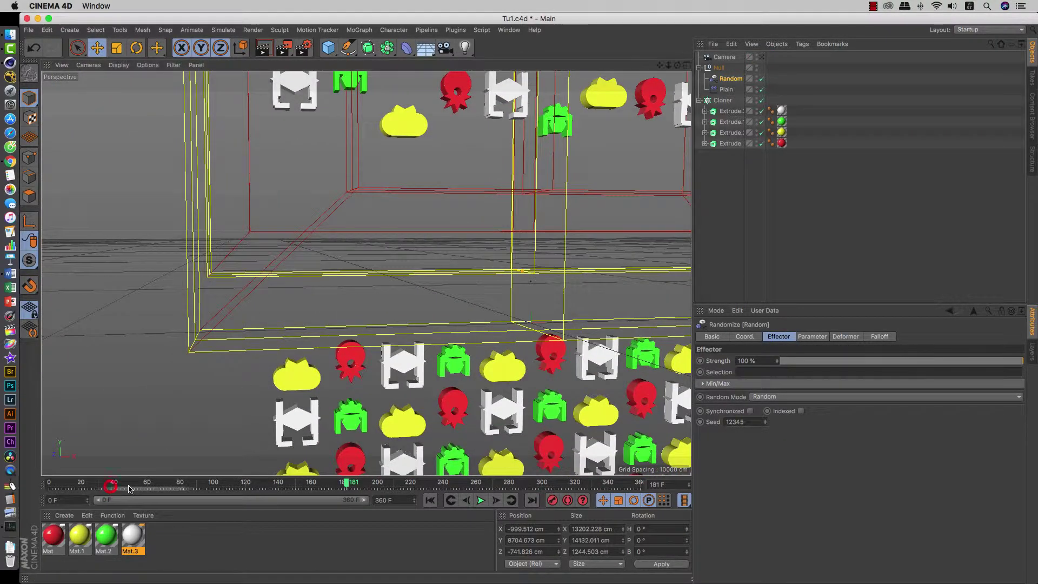
drag(155, 484, 370, 485)
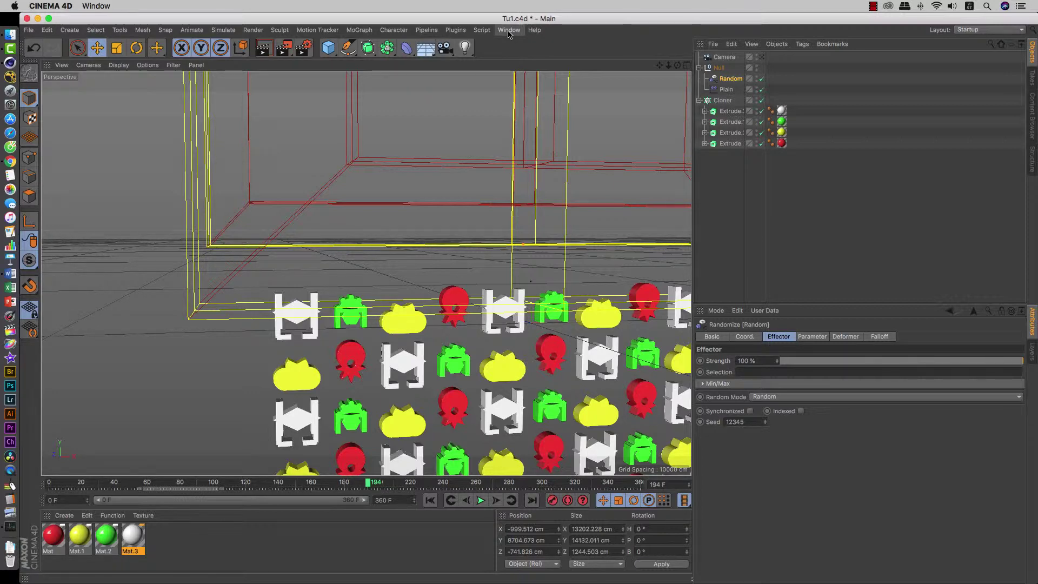
Step: Switch to the Untitled 2 document from the Window menu and look it over
click(510, 35)
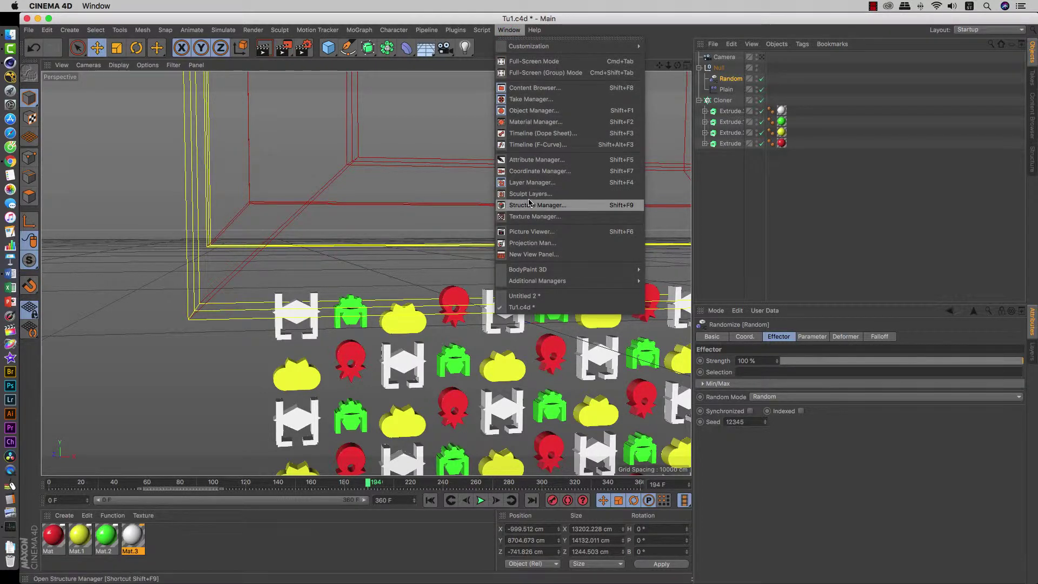
mouse_move(528, 269)
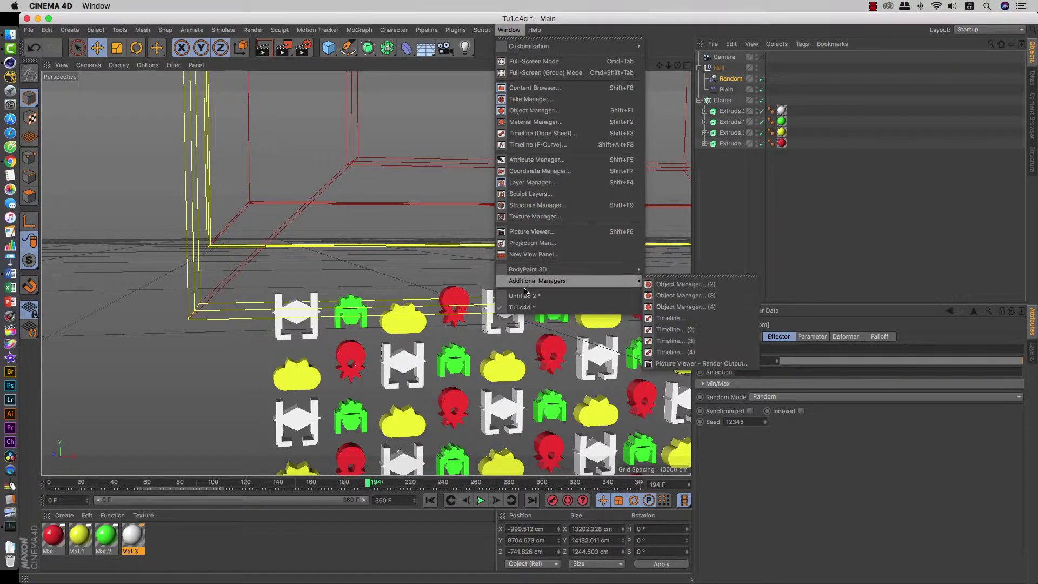
click(522, 297)
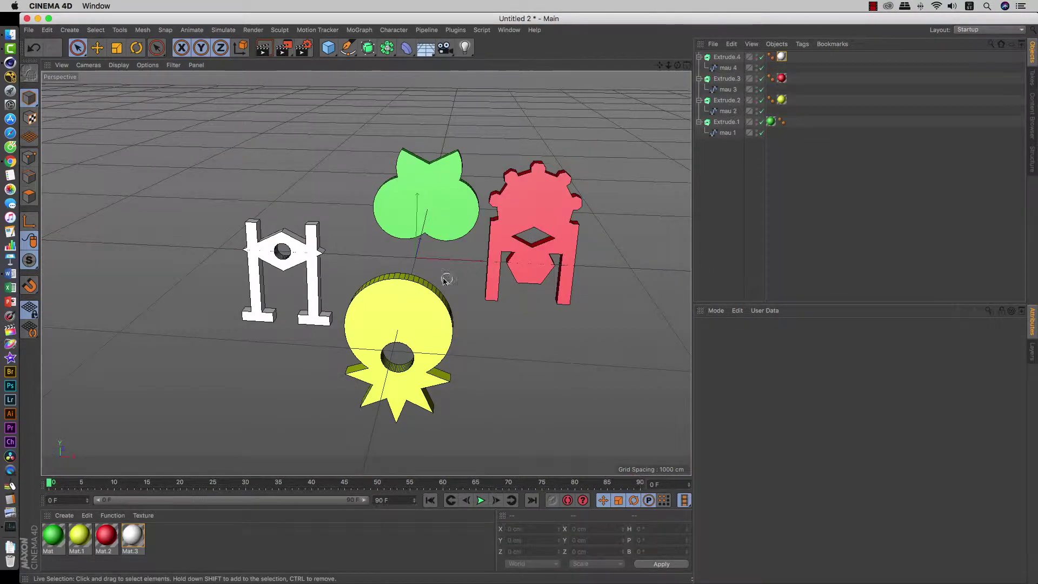
scroll(440, 273, down, 2)
scroll(440, 274, up, 2)
scroll(444, 273, up, 2)
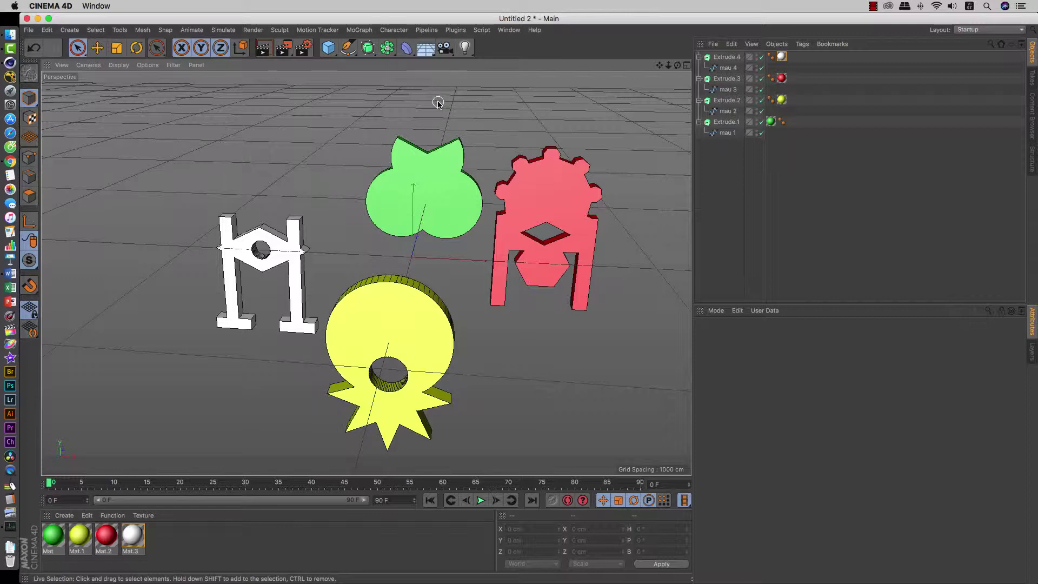
Step: Switch back to Tu1.c4d and select its Cloner object
click(501, 31)
click(520, 307)
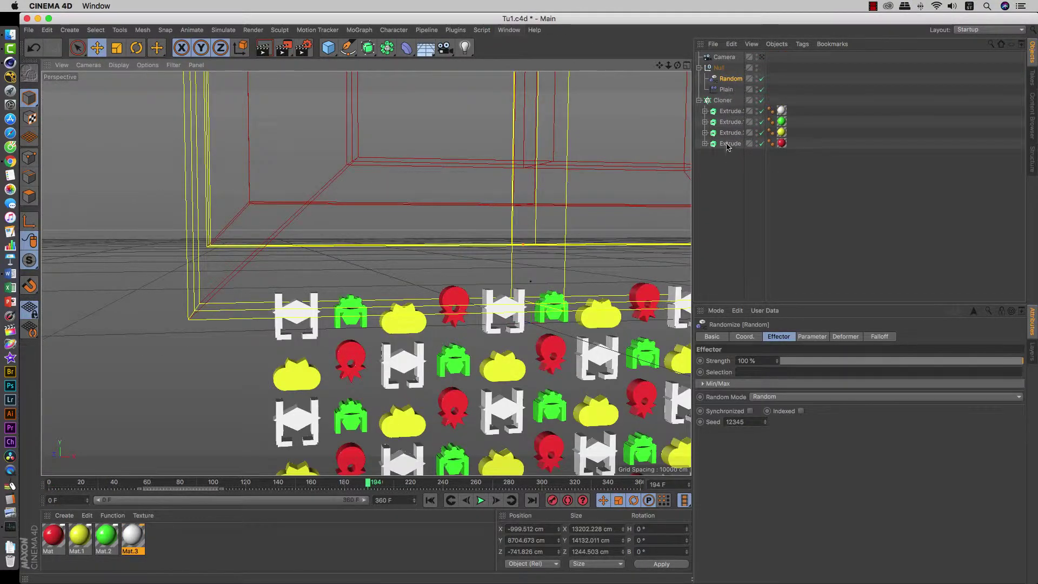
click(724, 102)
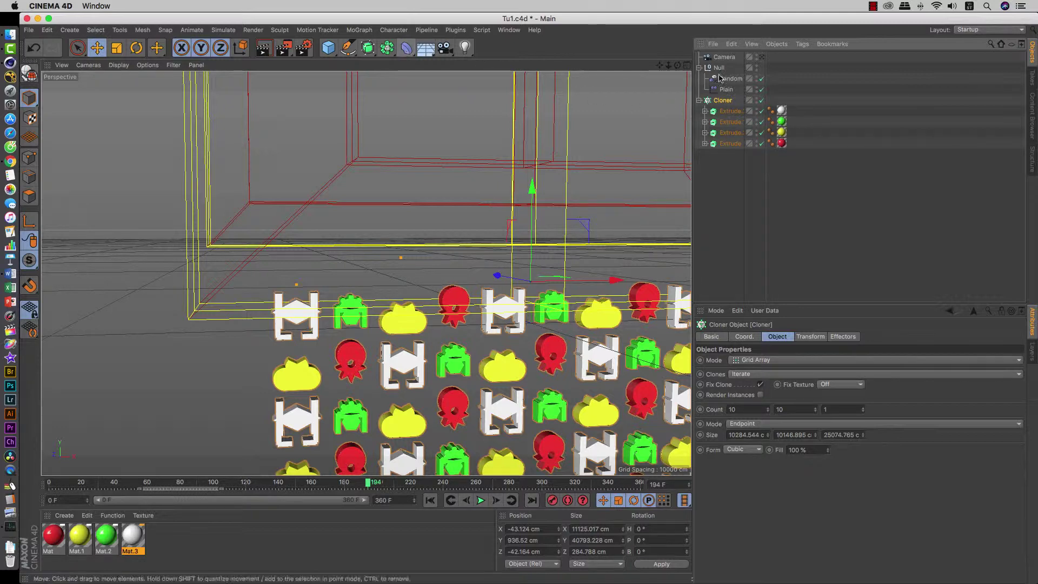
Step: Return to the Untitled 2 document
click(509, 30)
click(533, 297)
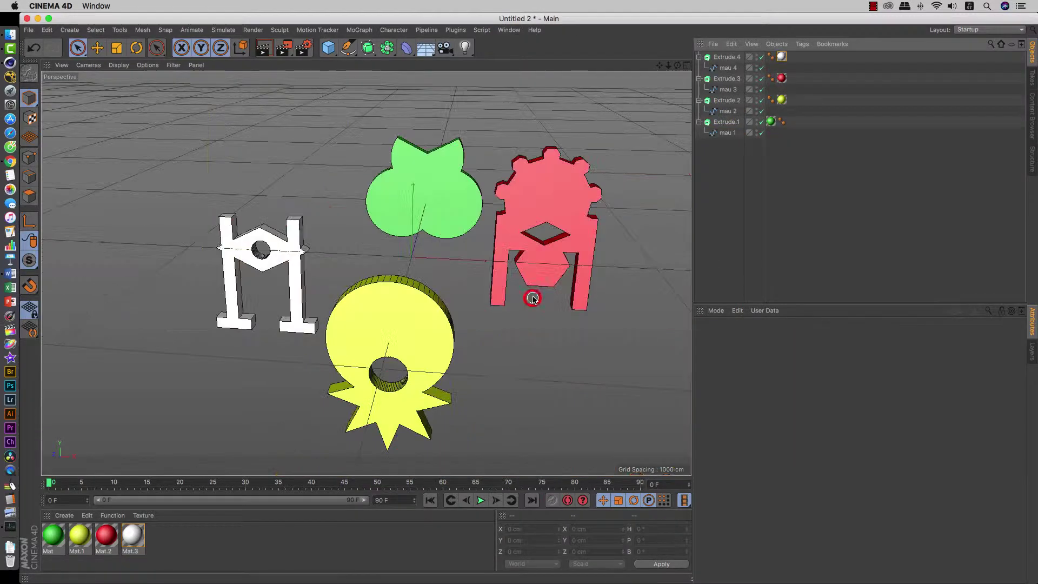
click(386, 49)
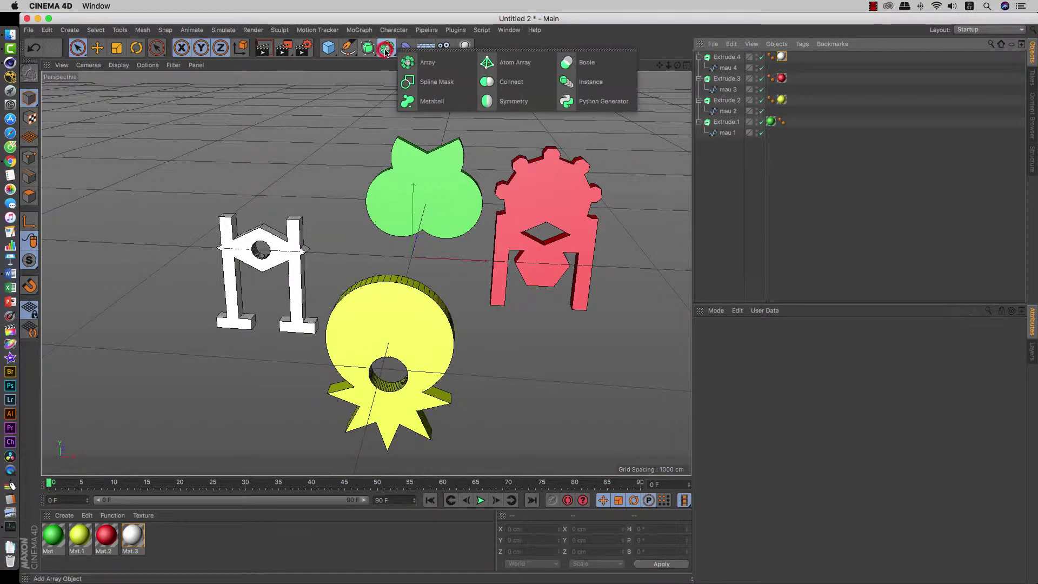
Step: Add a MoGraph Cloner object to the Untitled 2 scene
click(603, 43)
click(361, 30)
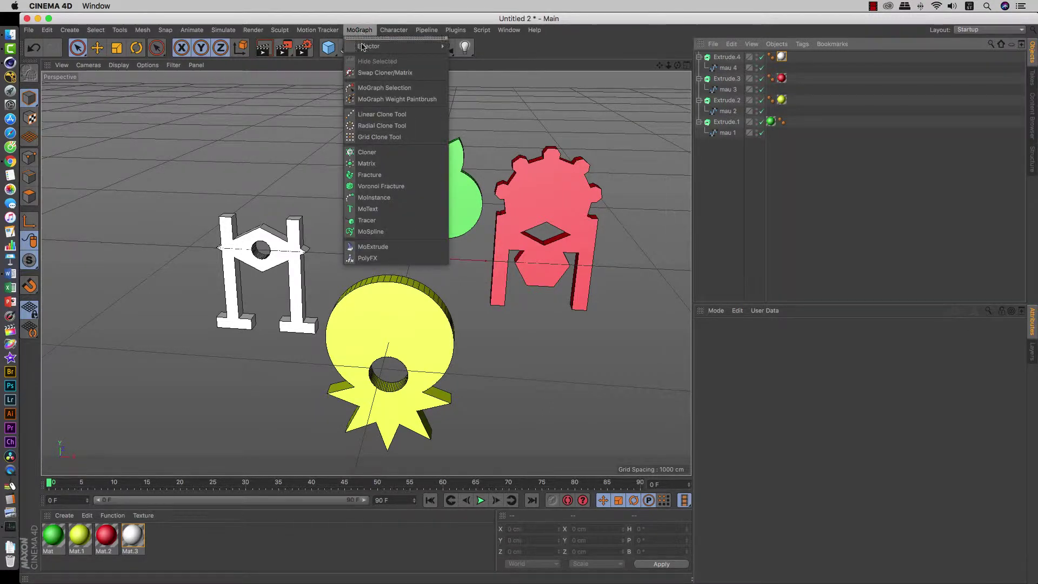
click(375, 153)
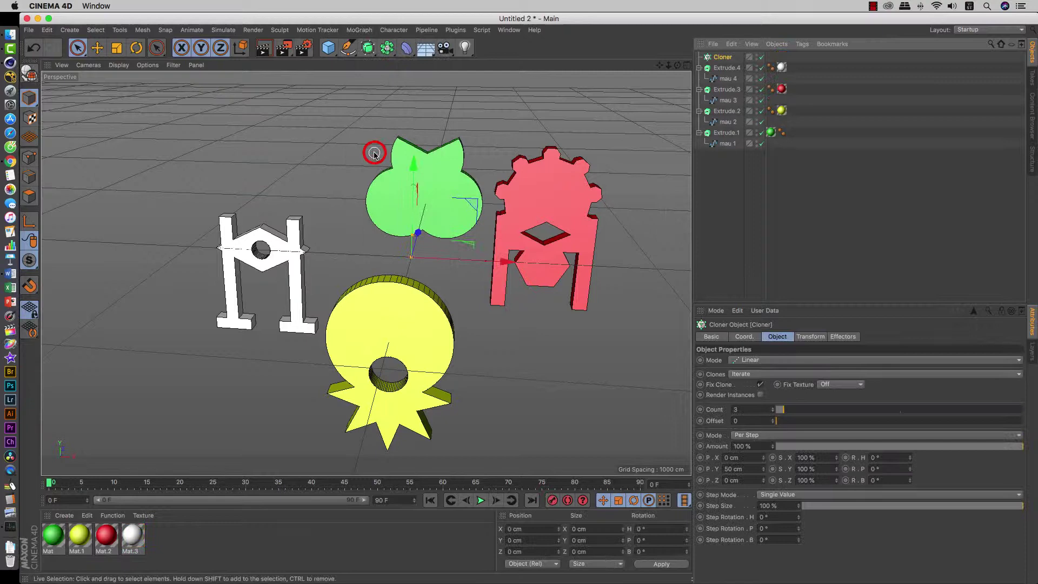
Step: Disable Extrude.3, Extrude.2 and Extrude.1, and make Extrude.4 a child of the Cloner
click(699, 67)
click(699, 89)
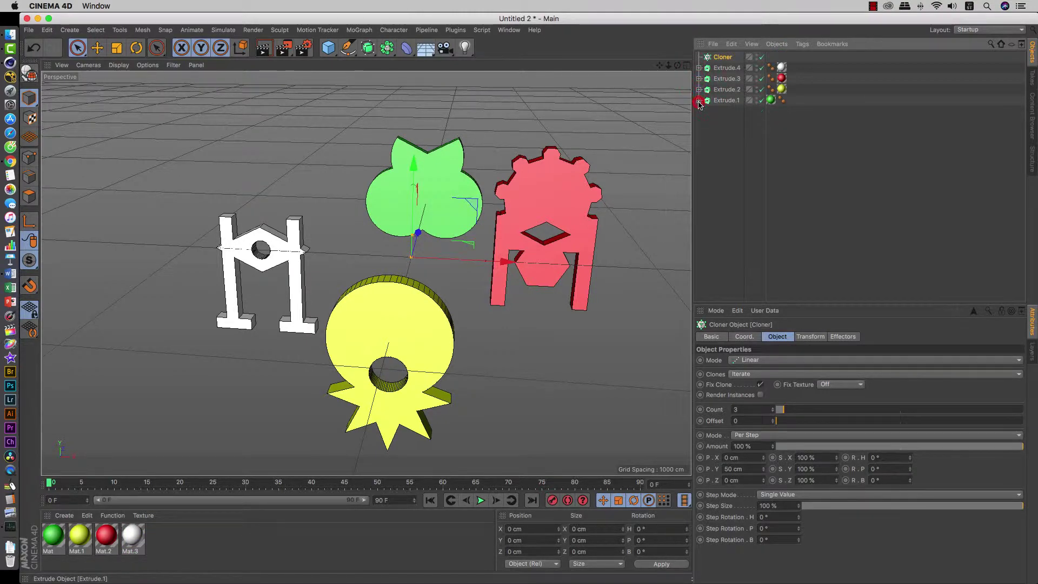
click(720, 58)
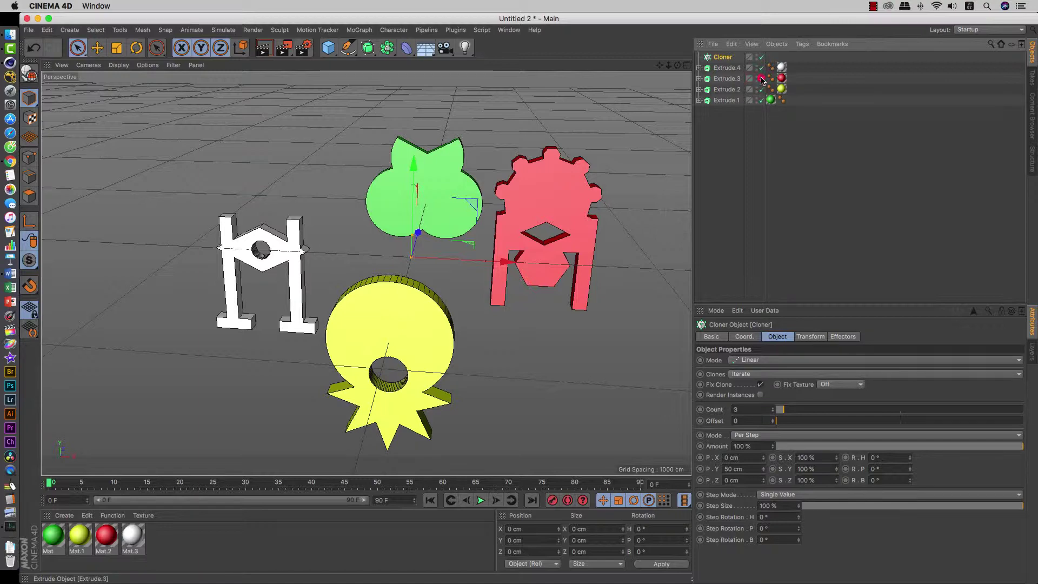
drag(761, 78, 761, 100)
click(726, 69)
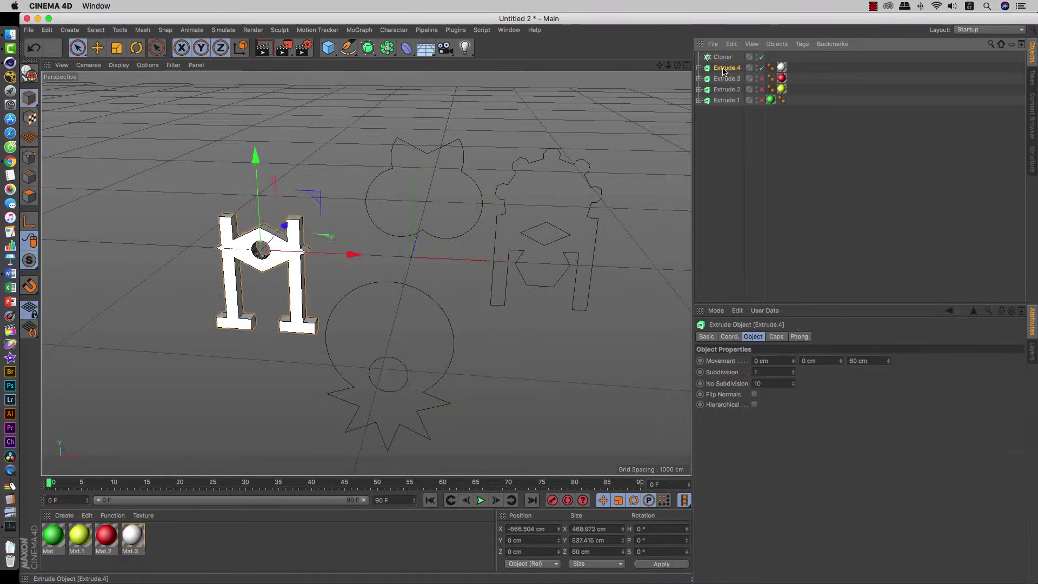
drag(726, 69, 723, 58)
scroll(437, 243, up, 3)
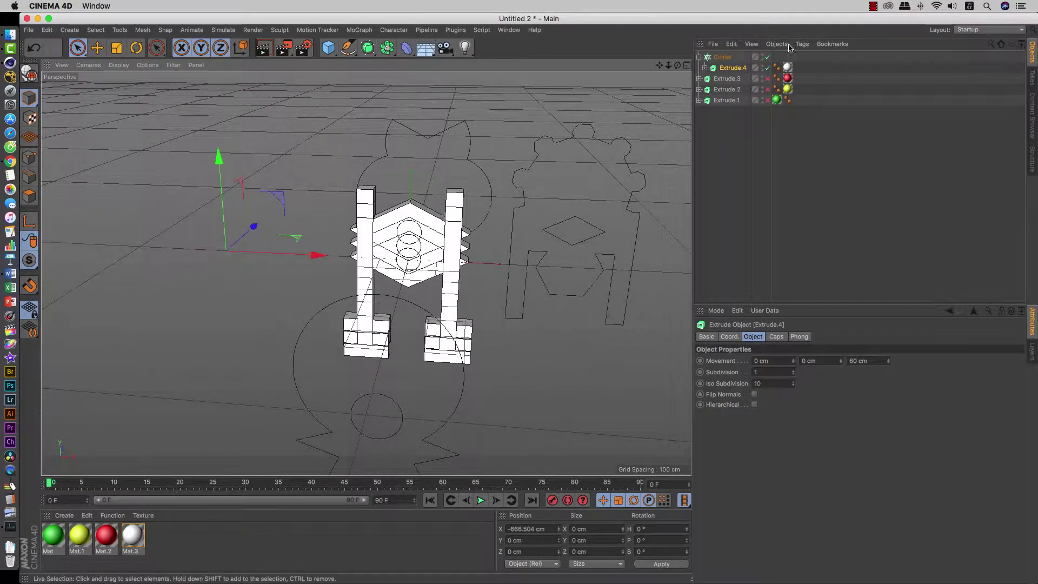
Step: Re-enable the three extrusions and hide red Extrude.3 and yellow Extrude.2 in the viewport
click(767, 79)
click(767, 89)
click(767, 100)
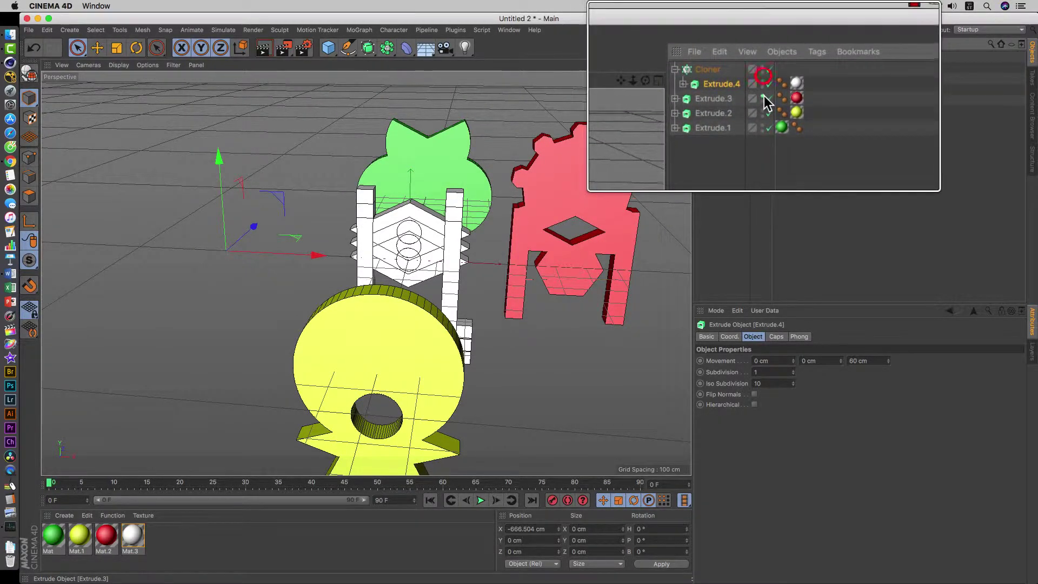
double_click(763, 96)
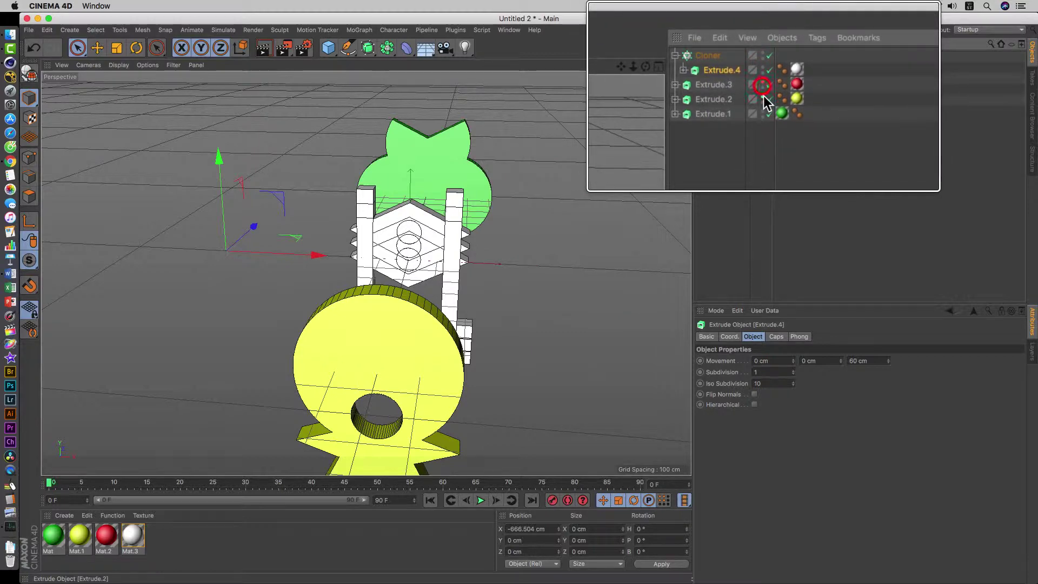
double_click(763, 100)
Step: Set green Extrude.1's Visible in Editor to Off and select the Cloner
click(730, 100)
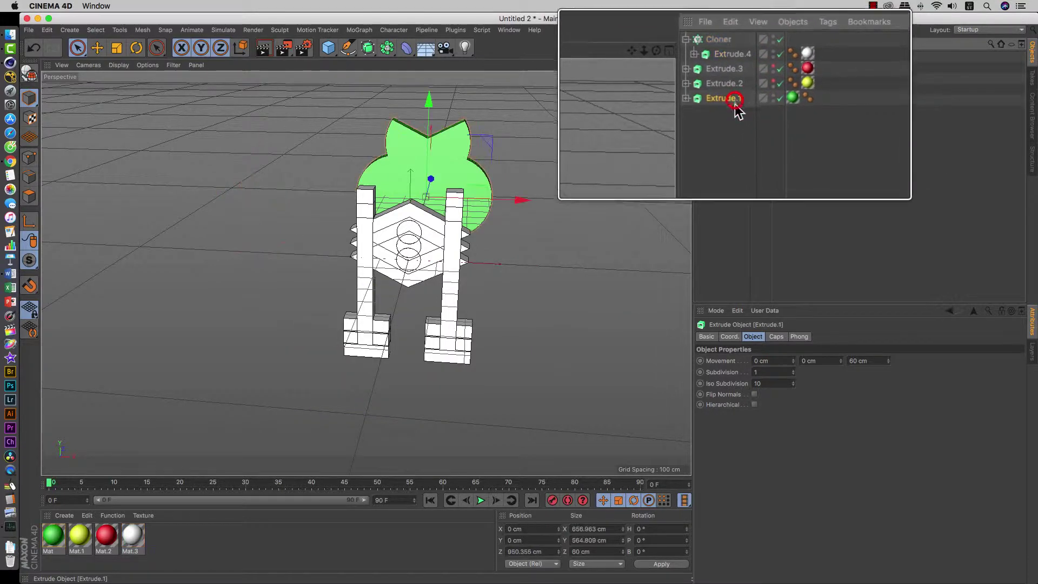
click(706, 337)
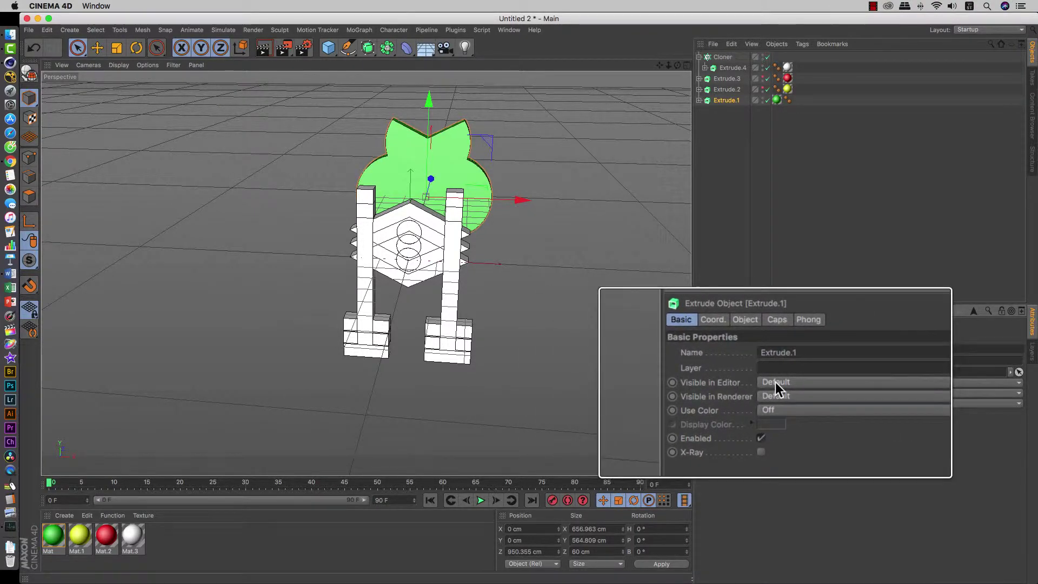
click(774, 409)
click(774, 414)
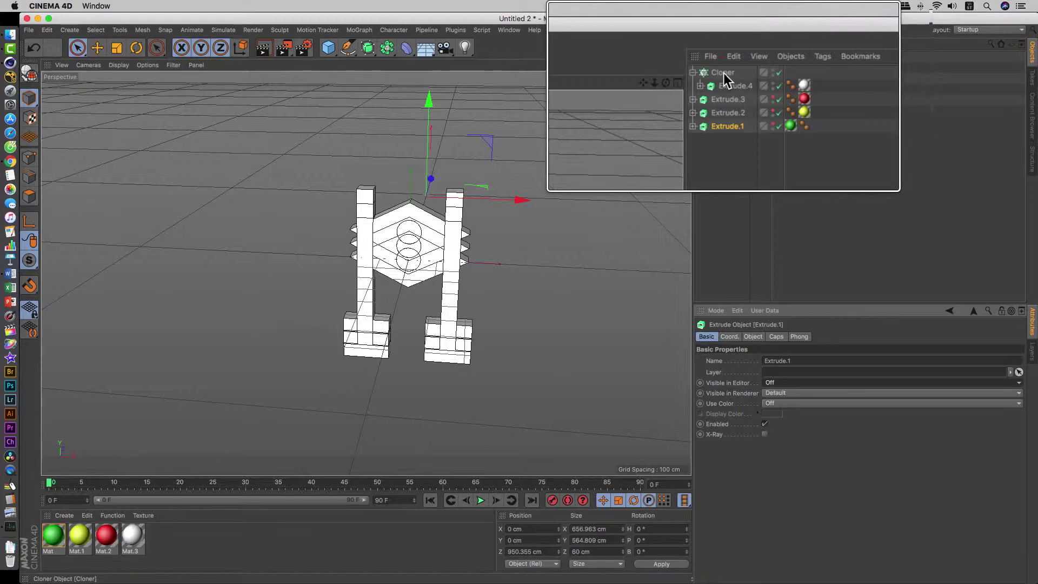
click(723, 73)
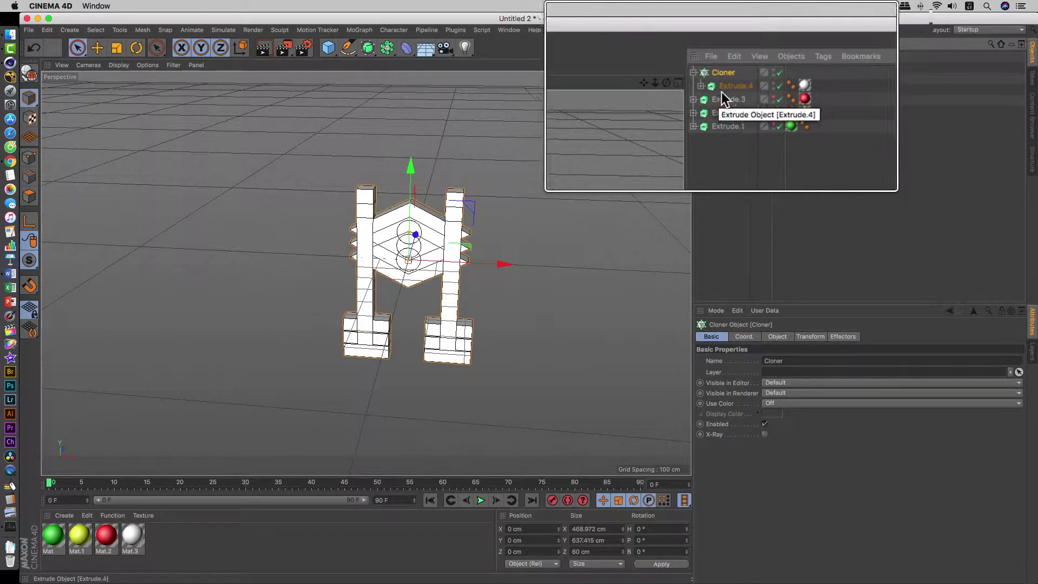
Step: Raise the Cloner's clone count and set its P.Y offset to 0 cm
click(778, 338)
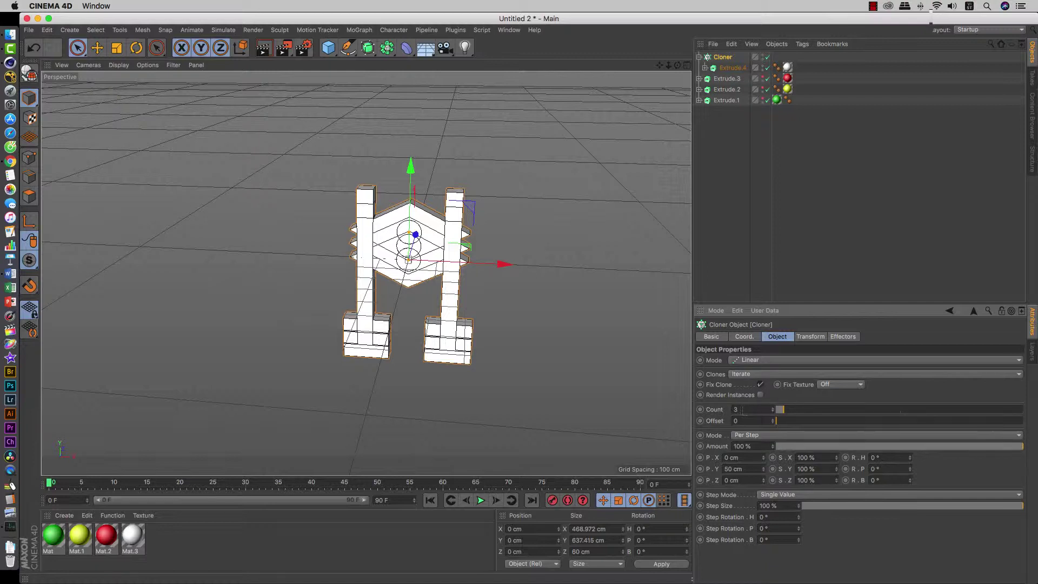
drag(786, 410, 790, 413)
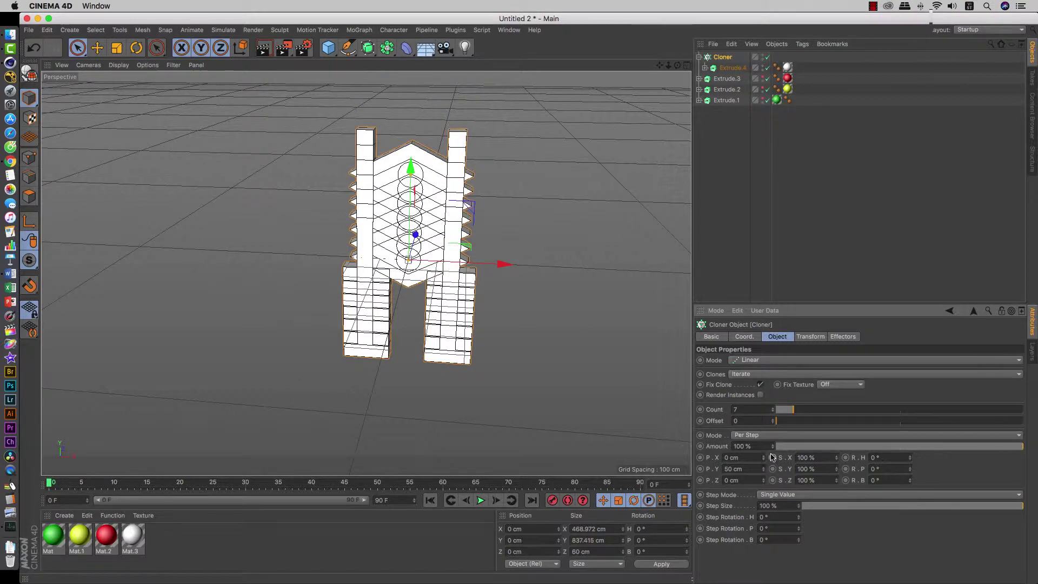
drag(765, 472, 765, 460)
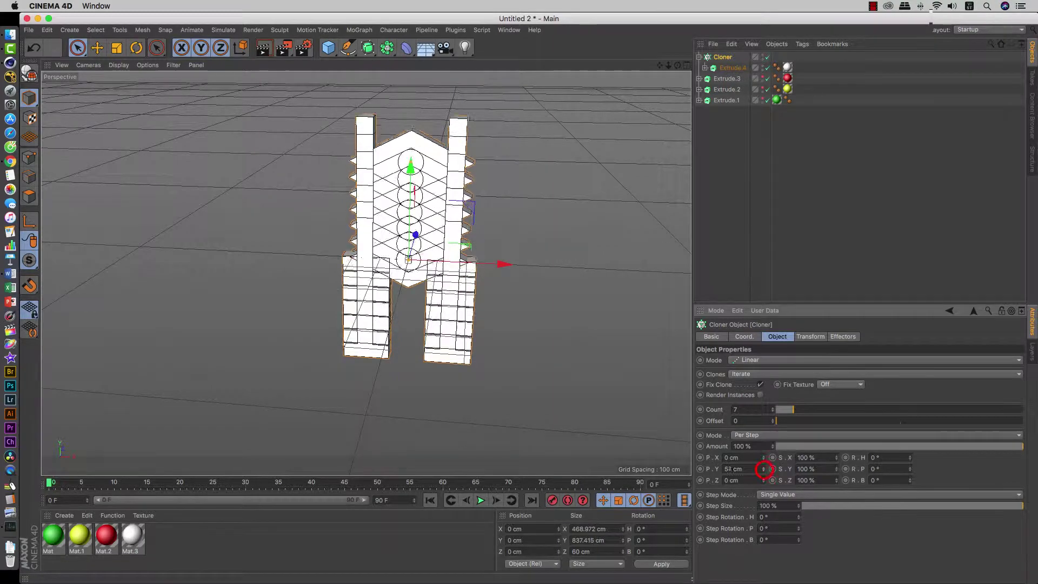
alt+middle_drag(504, 396, 535, 413)
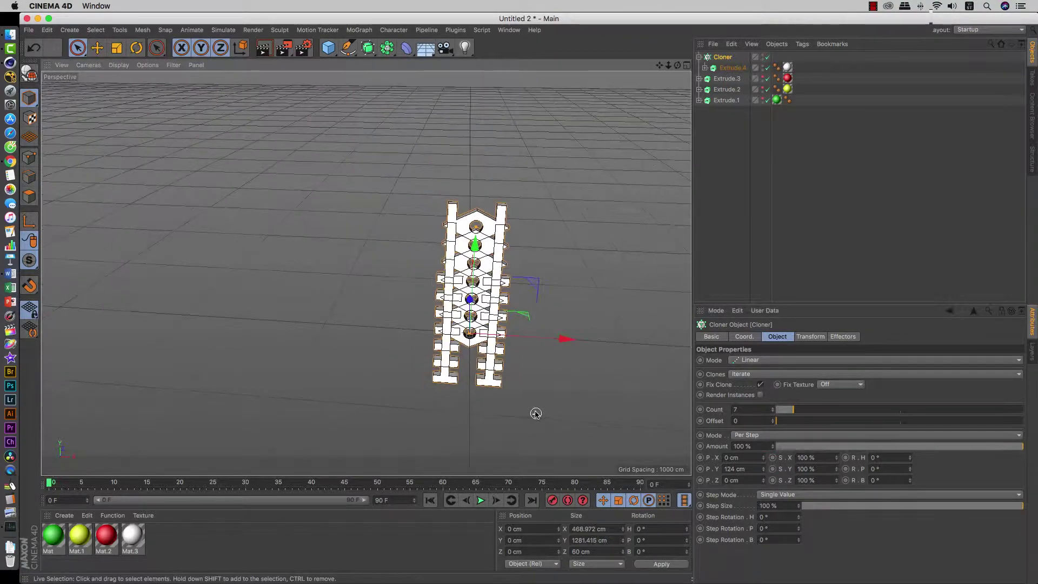
drag(764, 470, 764, 427)
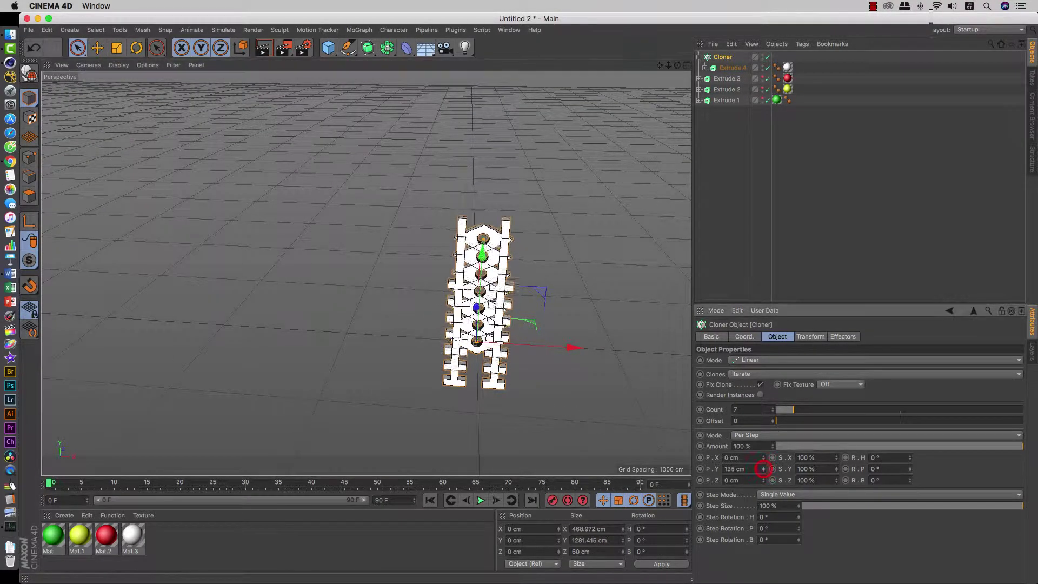
drag(763, 468, 764, 507)
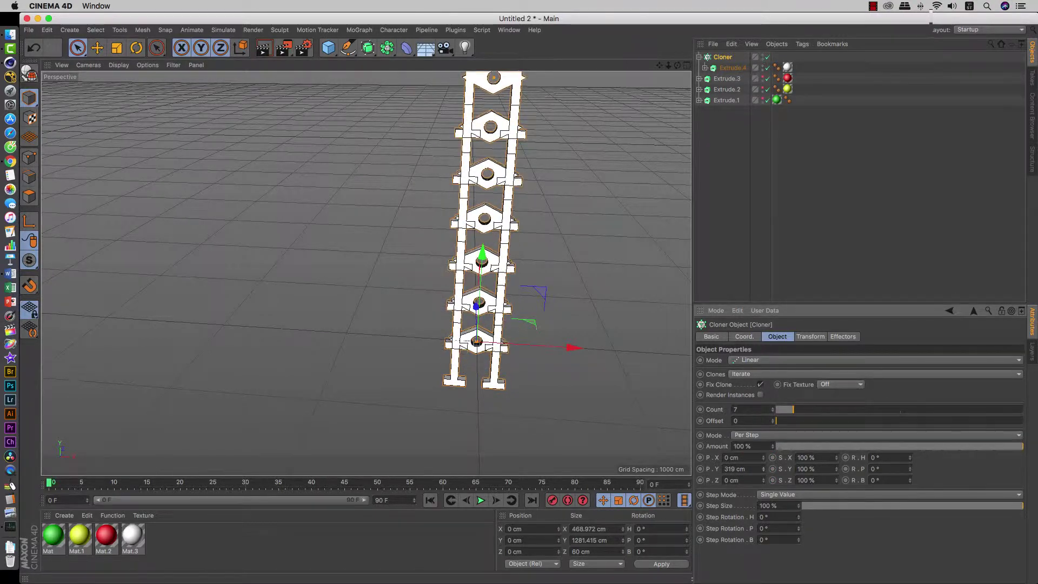
drag(763, 469, 764, 470)
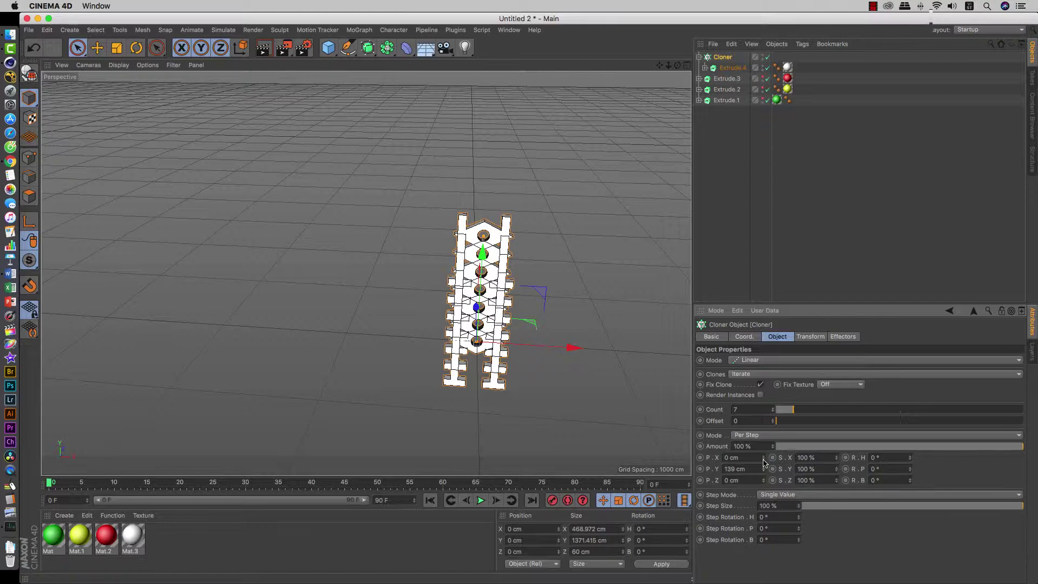
double_click(742, 468)
text(0)
key(Return)
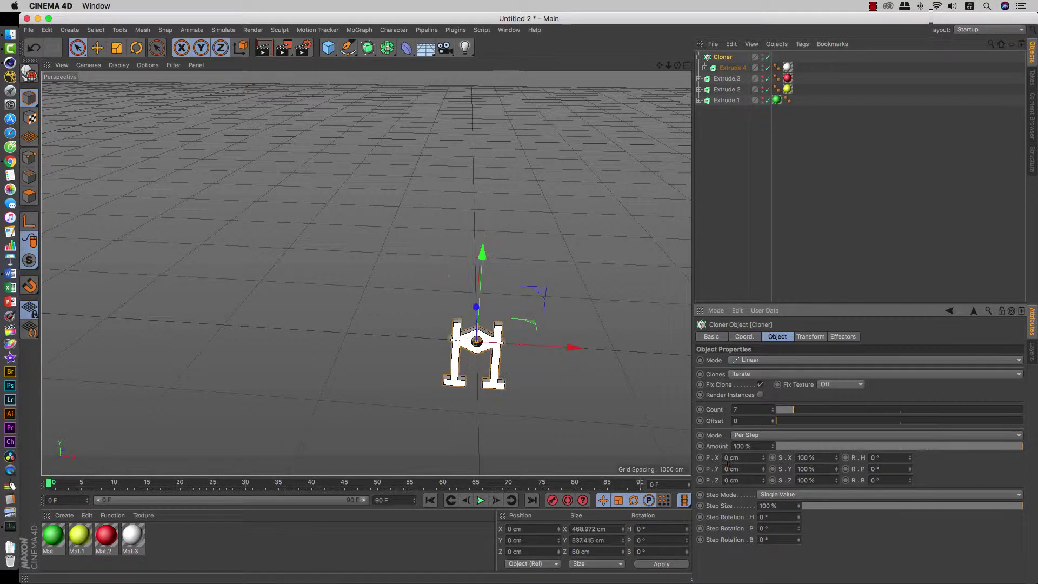
Step: Spread the clones 635 cm apart along X and orbit to view the row
mouse_move(764, 458)
mouse_down()
mouse_move(636, 475)
mouse_move(580, 470)
mouse_up()
mouse_move(539, 396)
alt+mouse_down()
mouse_move(369, 306)
mouse_move(411, 324)
alt+mouse_up()
drag(763, 458, 771, 495)
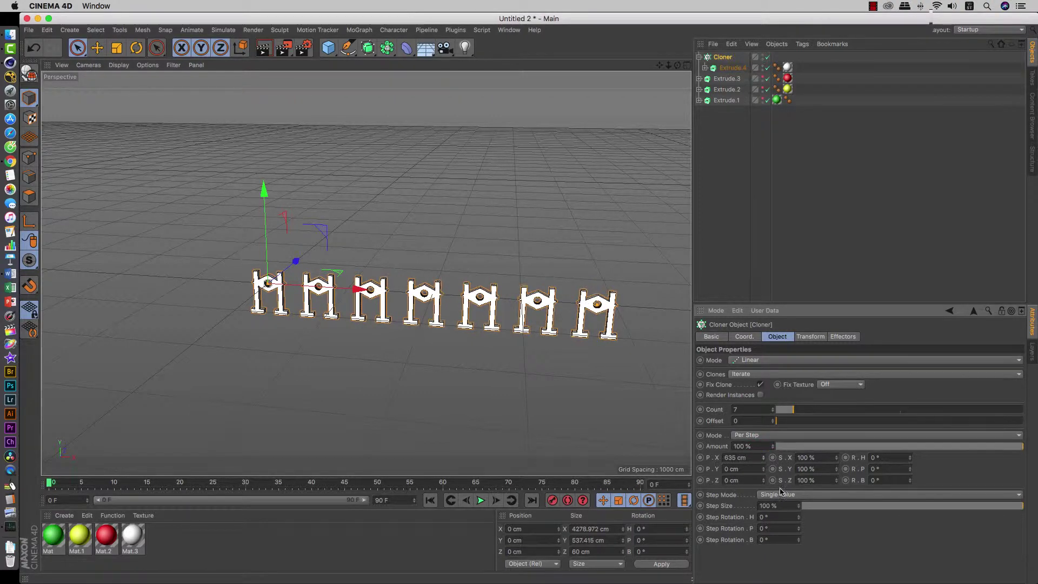
mouse_move(452, 321)
alt+mouse_down()
mouse_move(542, 362)
mouse_move(512, 359)
mouse_move(519, 366)
alt+mouse_up()
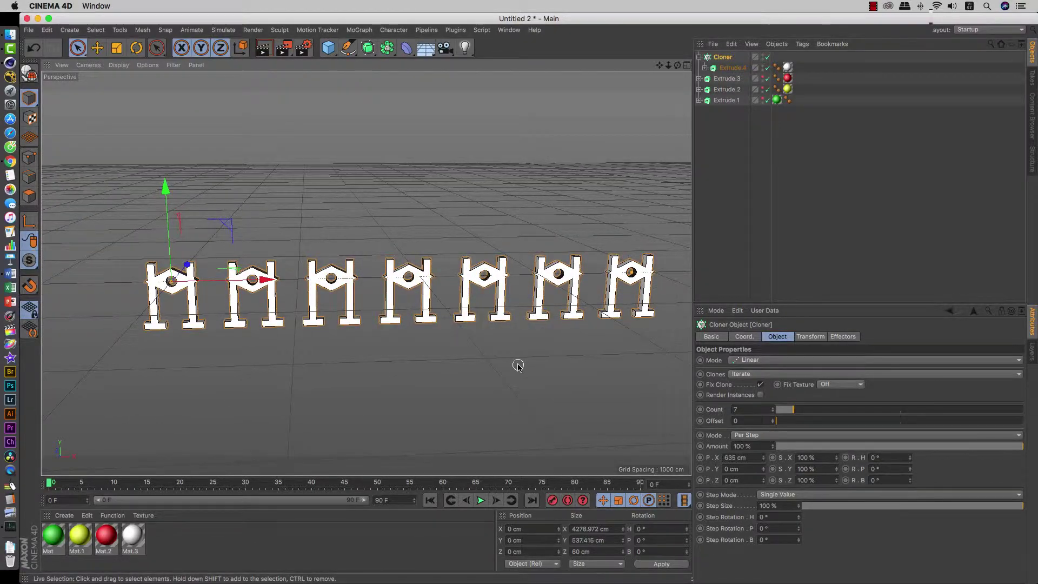
Step: Switch the Cloner to Grid Array sized 934 × 1417 × 1985 cm and orbit to see depth
click(767, 360)
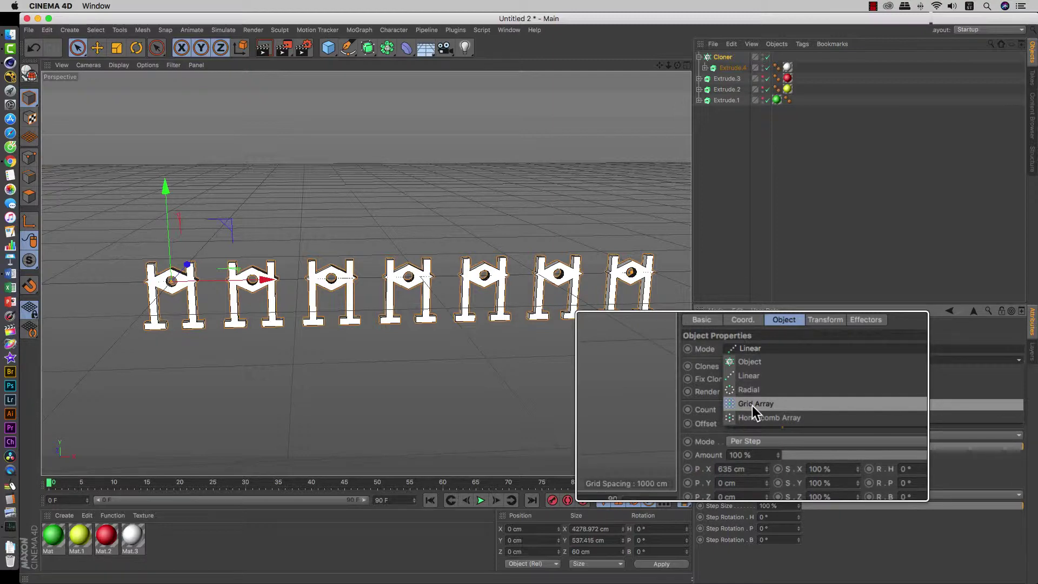
click(752, 405)
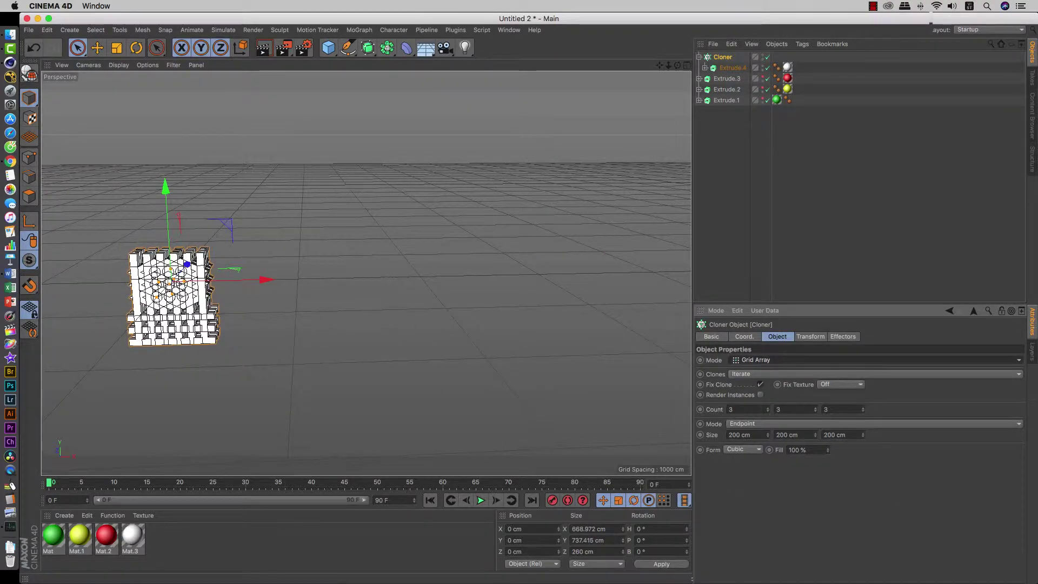
drag(767, 434, 795, 435)
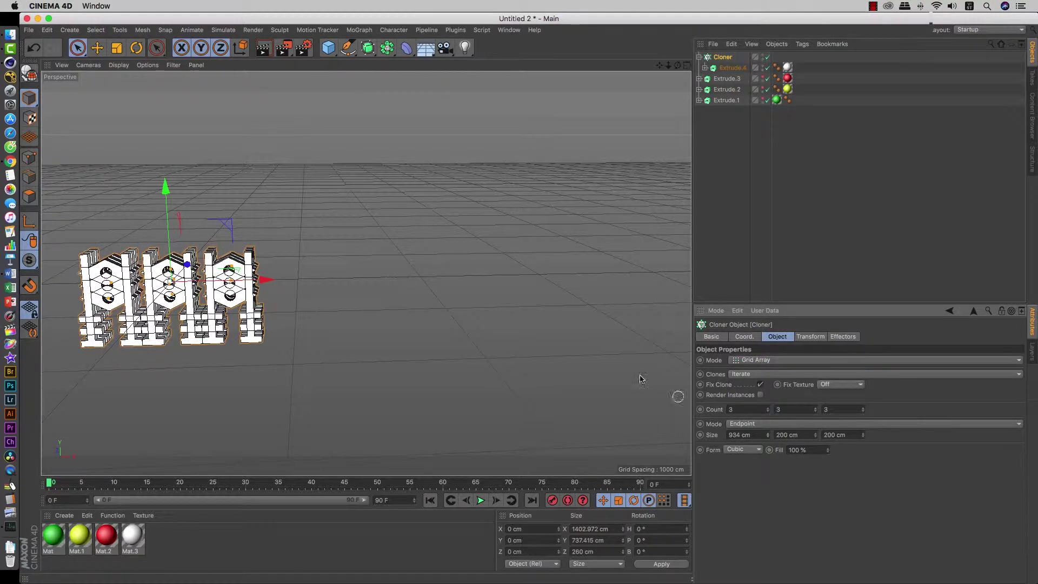
alt+middle_drag(340, 308, 510, 290)
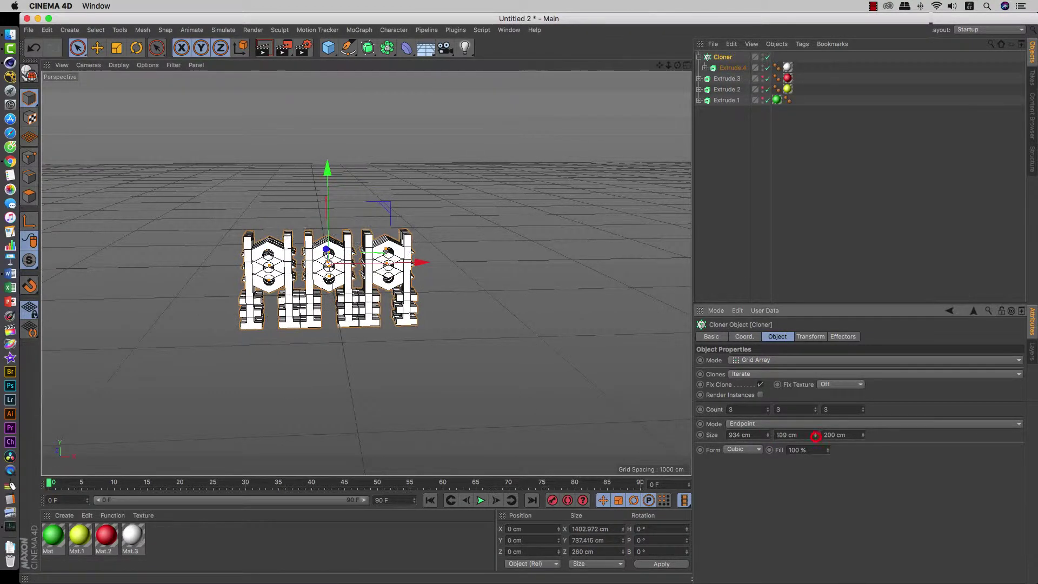
mouse_move(815, 435)
mouse_down()
mouse_move(843, 434)
mouse_move(804, 513)
mouse_up()
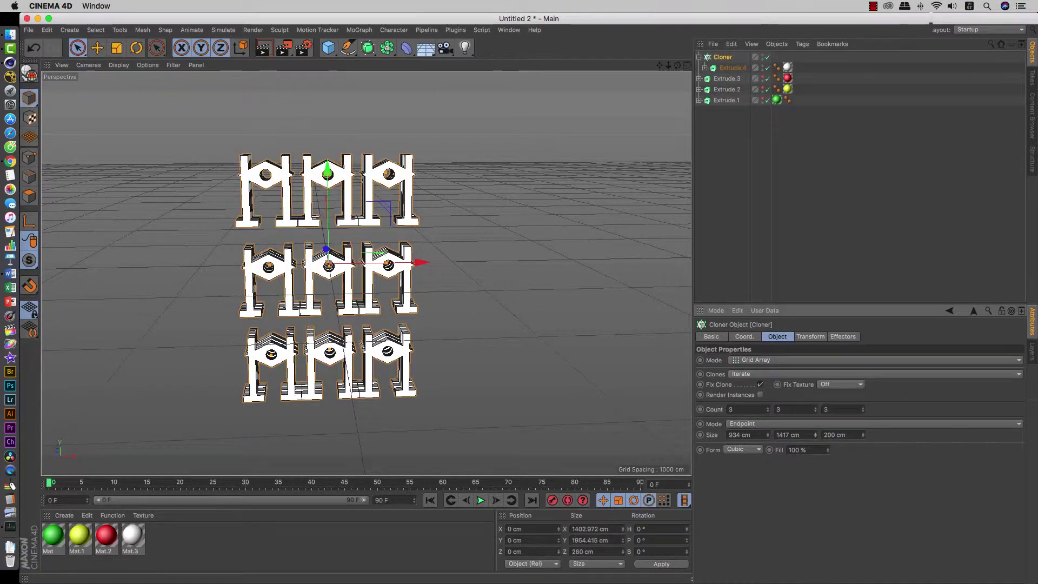
drag(861, 436, 872, 517)
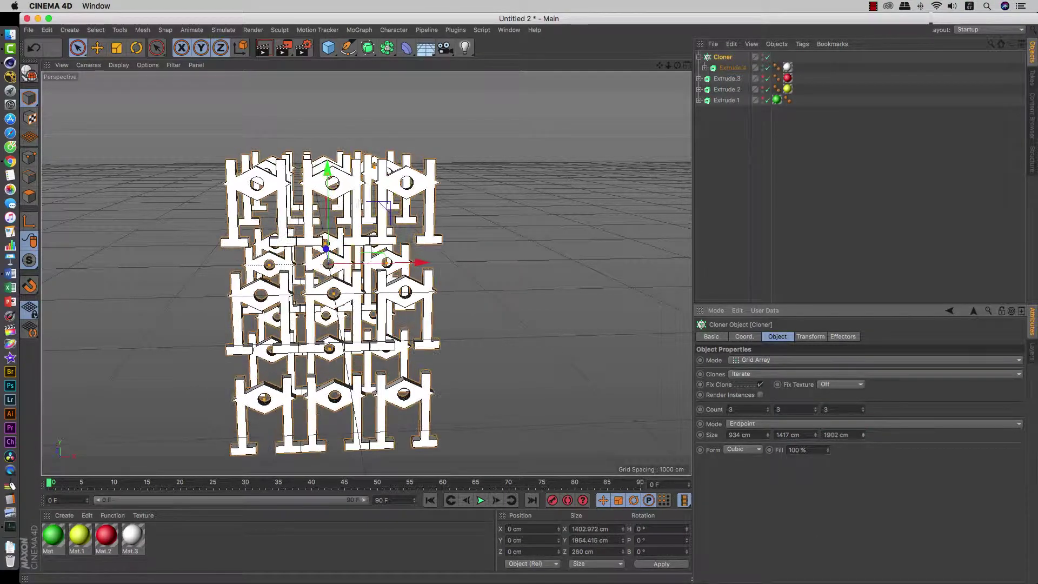
mouse_move(480, 326)
alt+mouse_down()
mouse_move(327, 358)
mouse_move(569, 342)
mouse_move(558, 325)
mouse_move(582, 348)
alt+mouse_up()
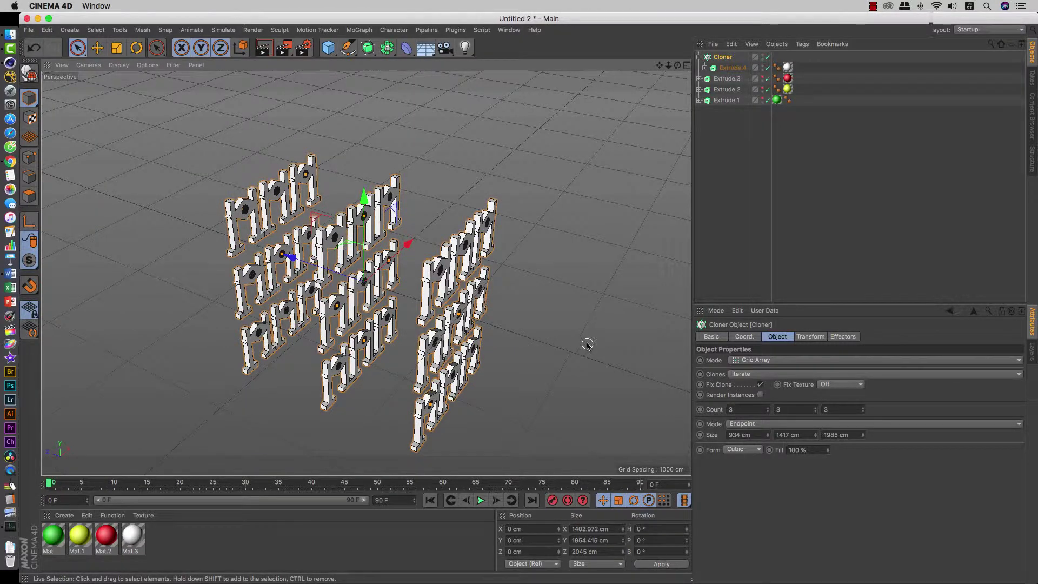
Step: Return the Cloner to Linear mode with Count 10 and reframe the view on the row
click(759, 360)
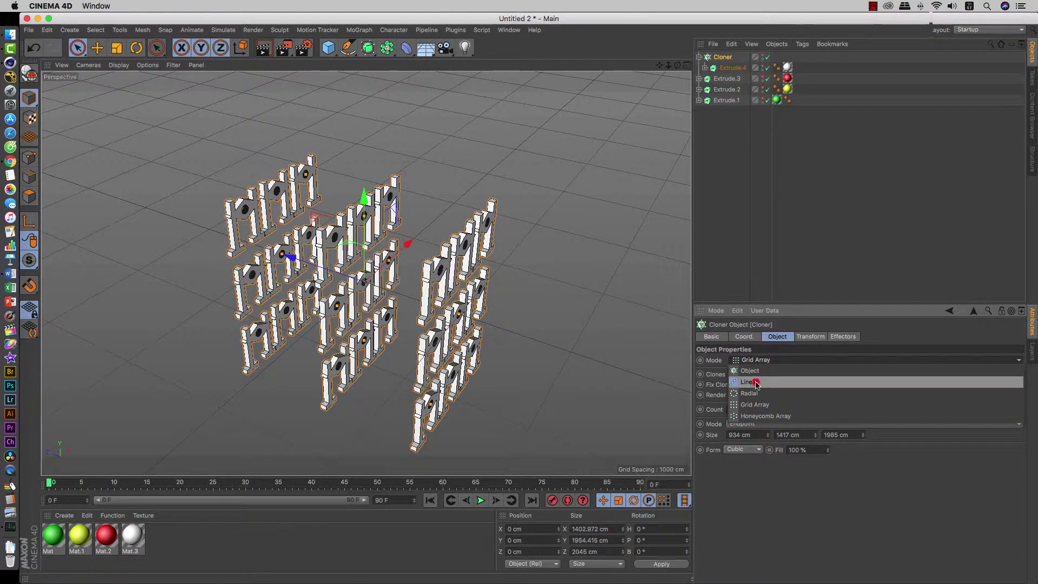
click(754, 382)
mouse_move(600, 237)
alt+mouse_down()
mouse_move(390, 245)
mouse_move(429, 259)
alt+mouse_up()
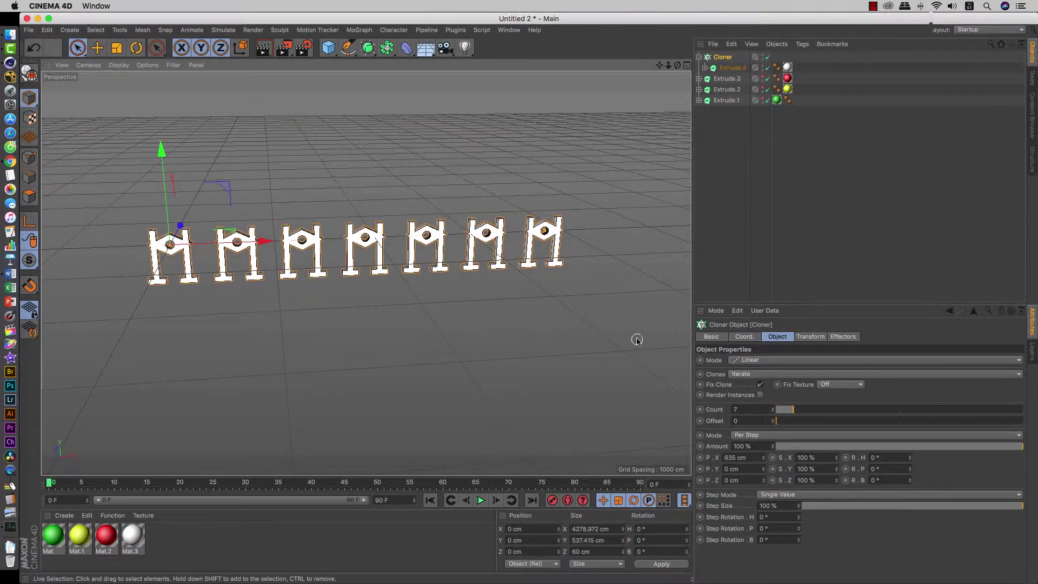
double_click(738, 409)
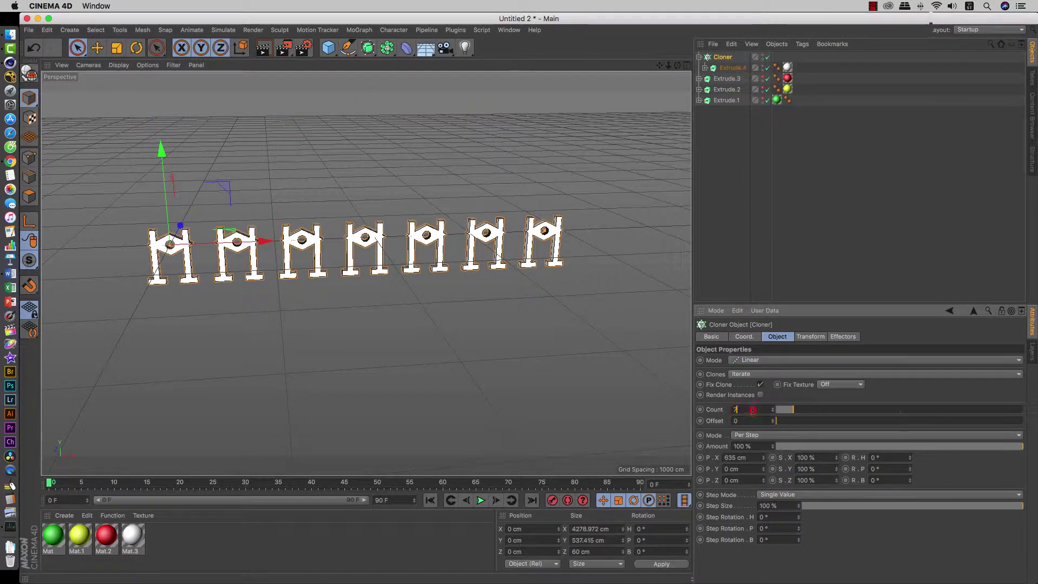
text(10)
key(Return)
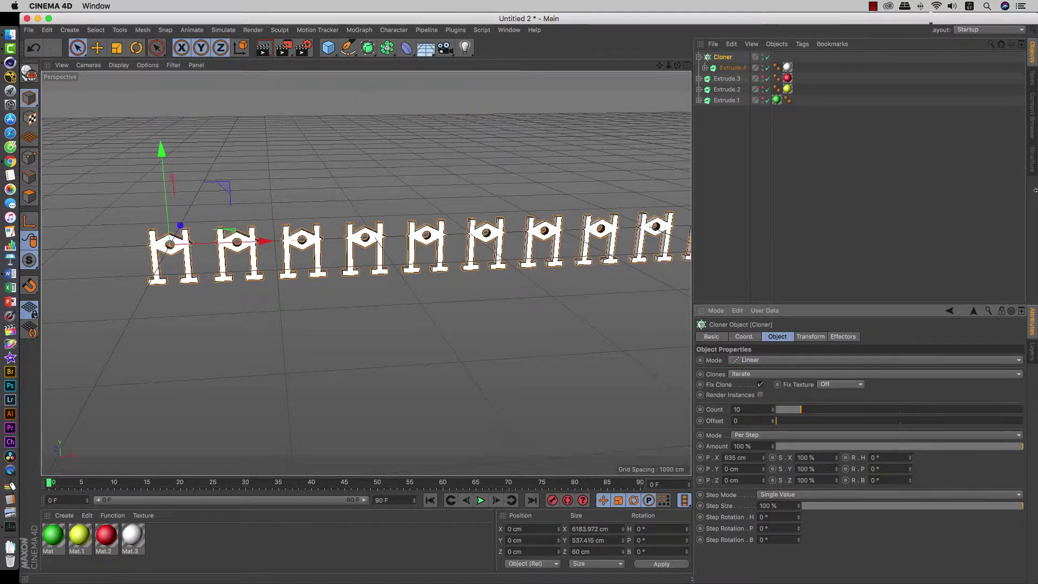
mouse_move(379, 243)
alt+mouse_down()
mouse_move(437, 227)
mouse_move(419, 225)
alt+mouse_up()
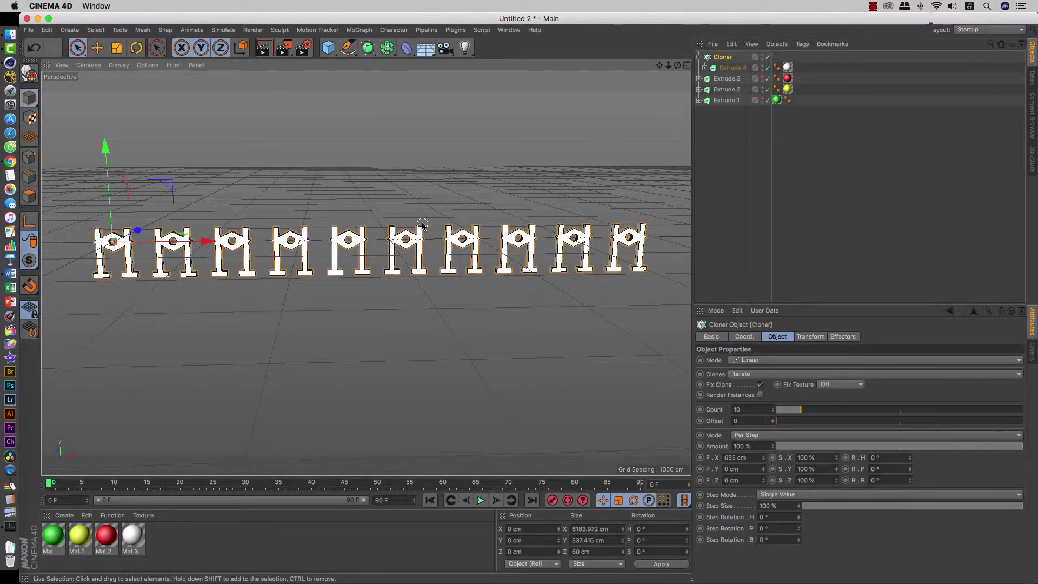
alt+middle_drag(481, 250, 482, 276)
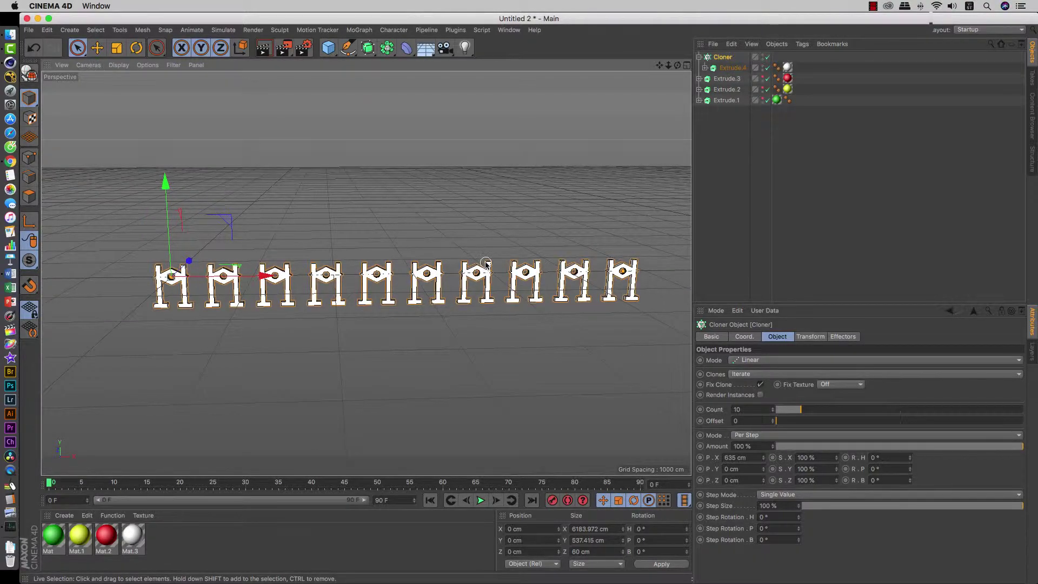
Step: Make the pink Extrude.3 visible, try it inside the Cloner, then undo it back out
click(726, 79)
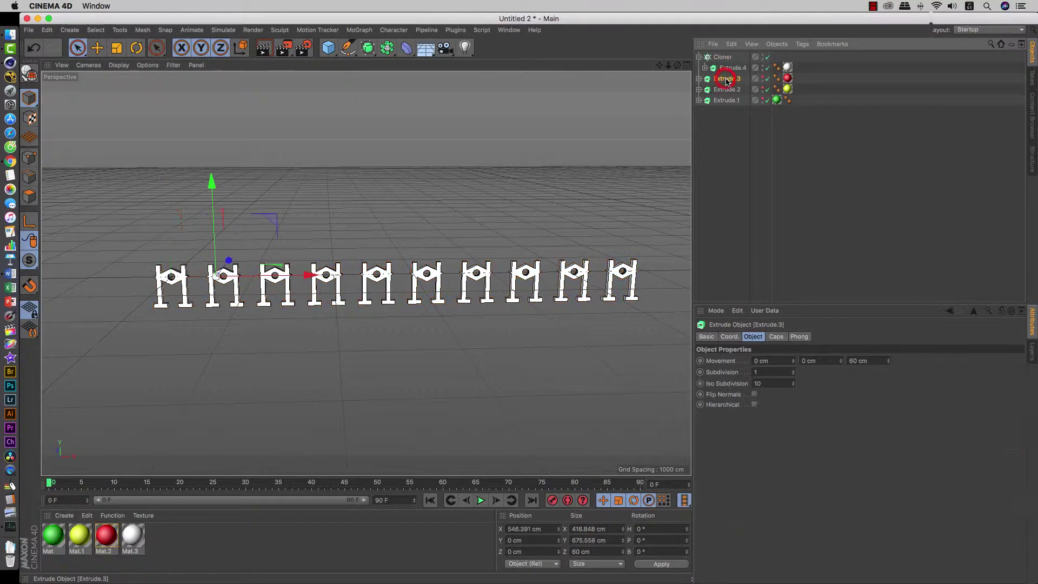
click(763, 79)
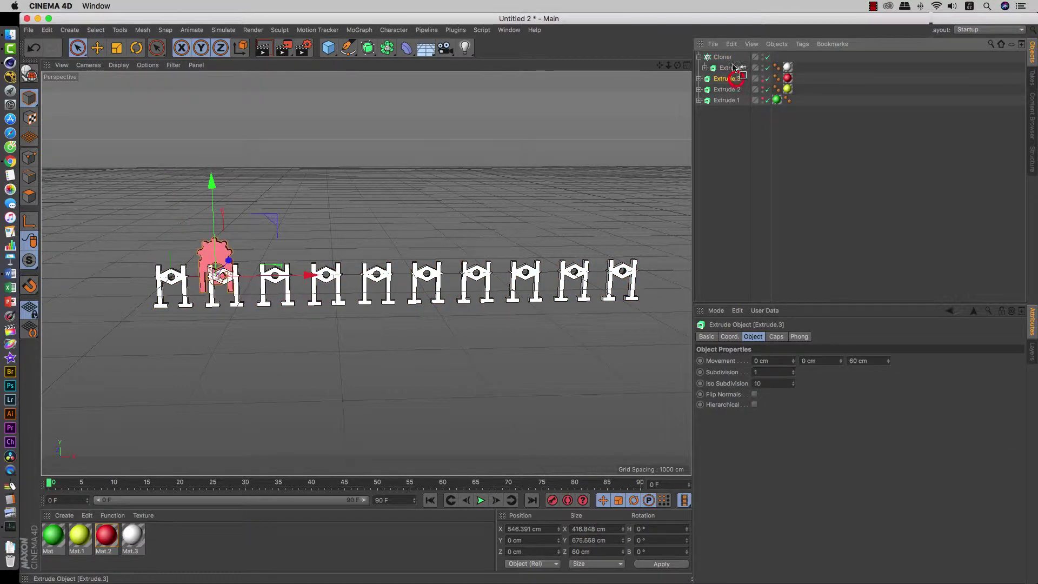
drag(734, 67, 733, 65)
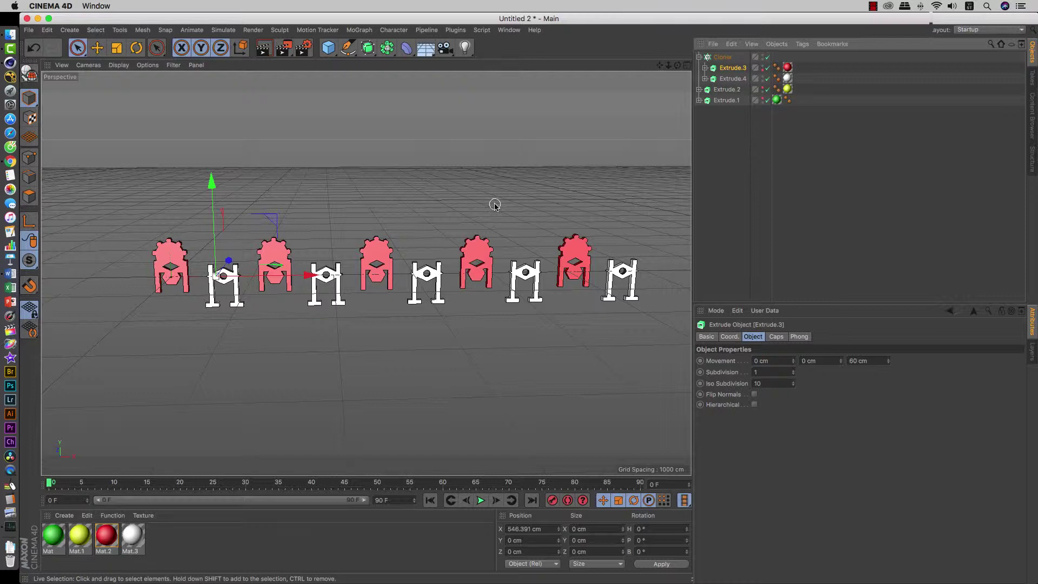
click(722, 57)
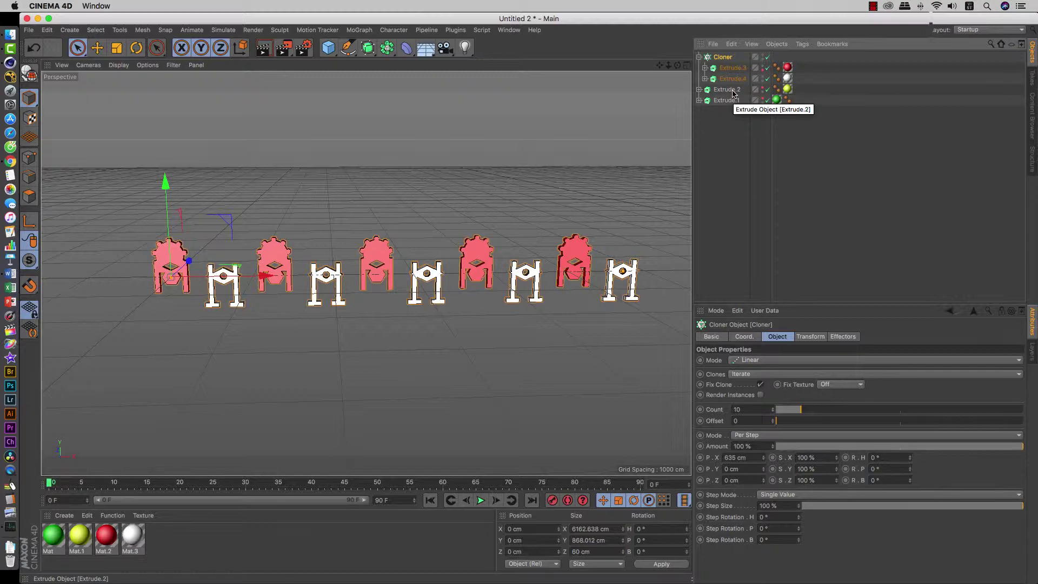
key(ctrl+z)
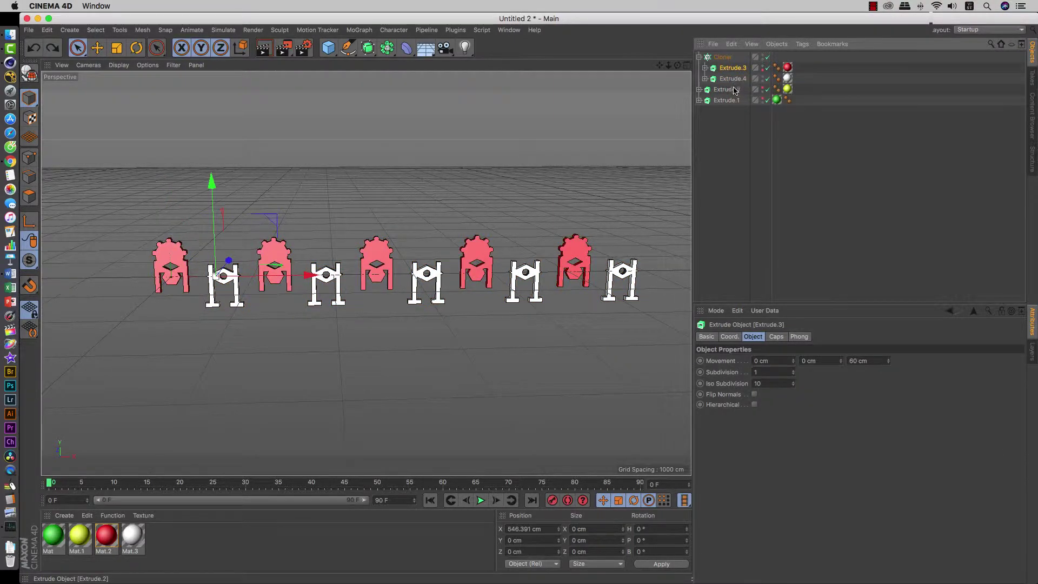
key(ctrl+z)
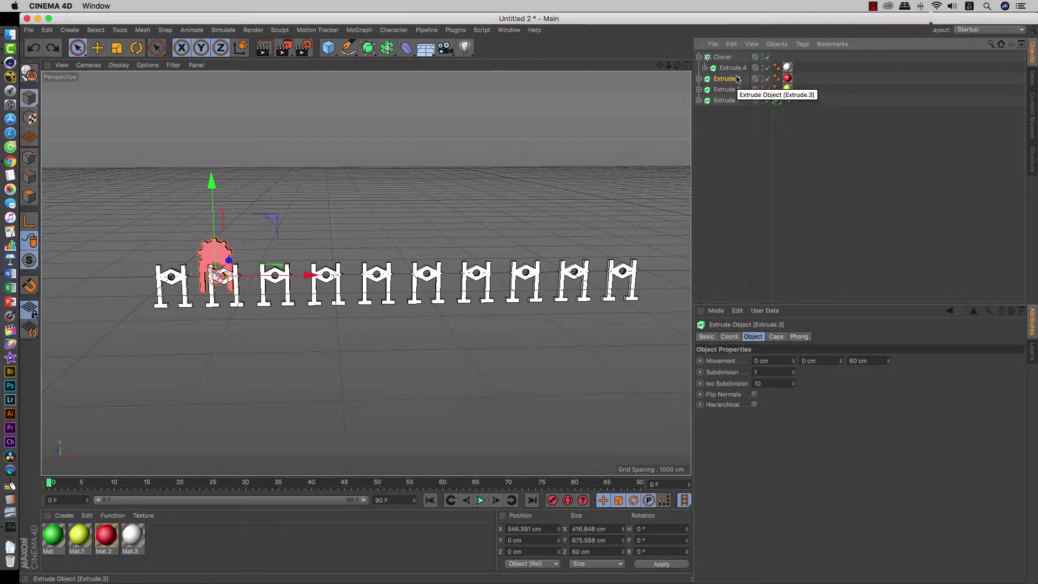
Step: Disable the Cloner, show the yellow and green extrusions, and select Extrude.3, Extrude.2 and Extrude.1
click(767, 57)
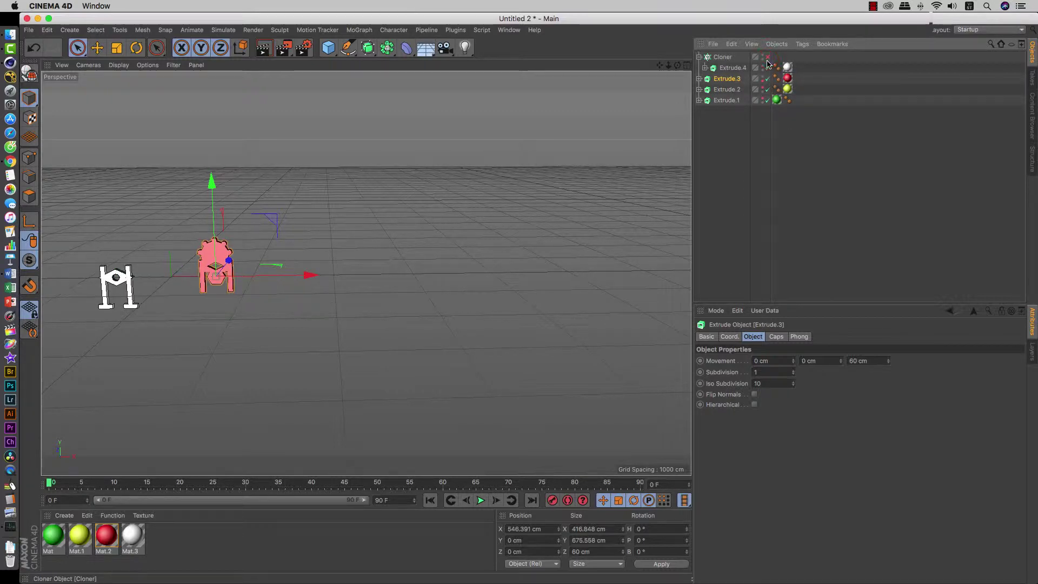
click(763, 81)
click(762, 89)
click(762, 100)
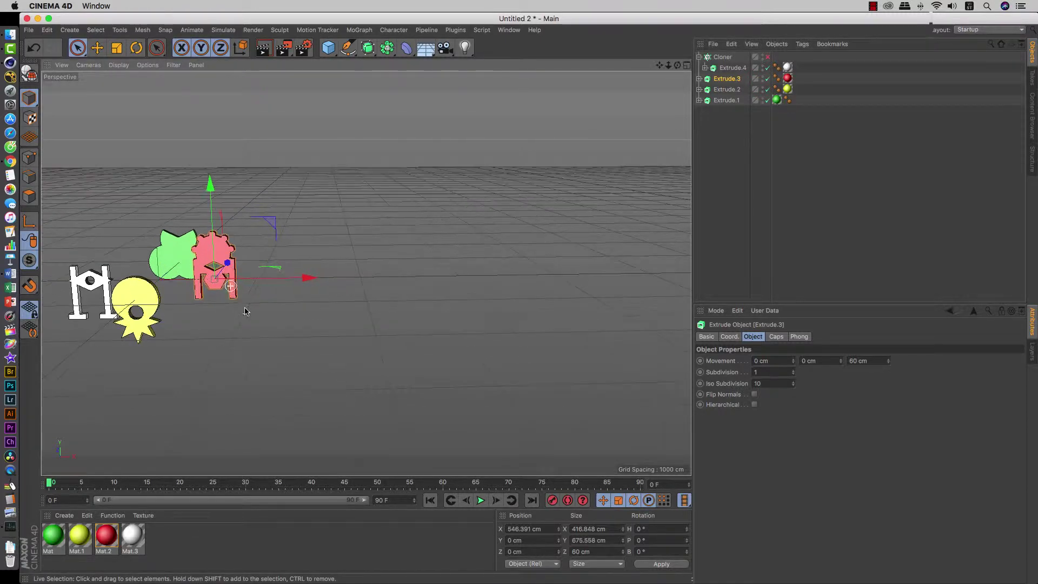
mouse_move(247, 309)
alt+mouse_down()
mouse_move(291, 328)
mouse_move(244, 303)
mouse_move(336, 324)
alt+mouse_up()
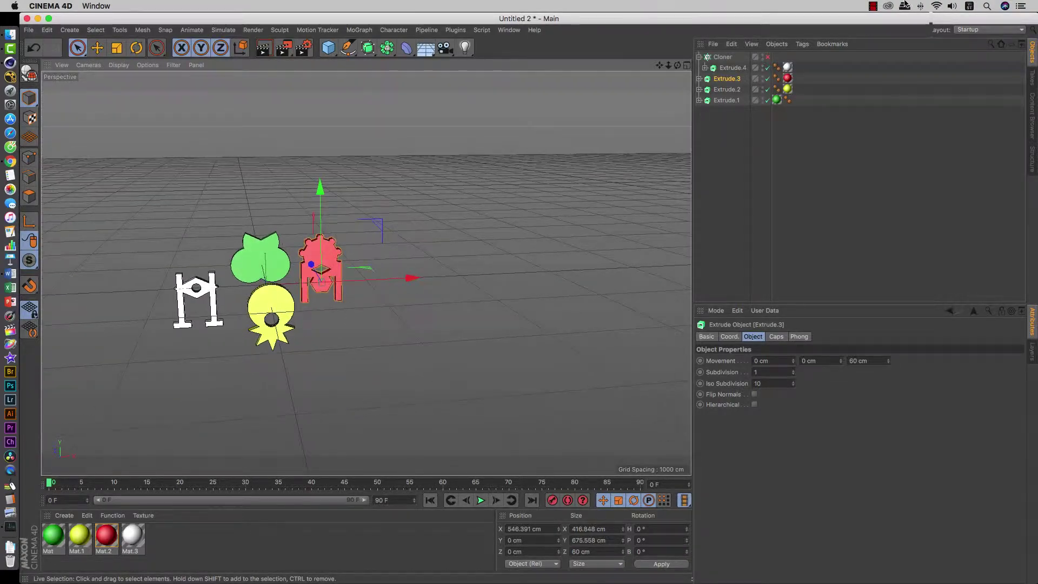
click(738, 79)
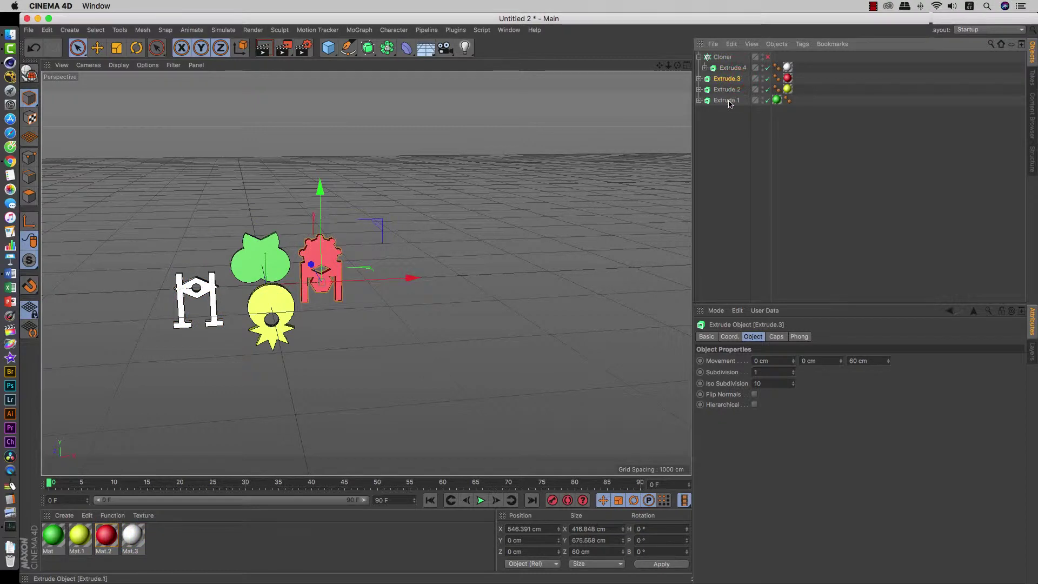
shift+click(728, 101)
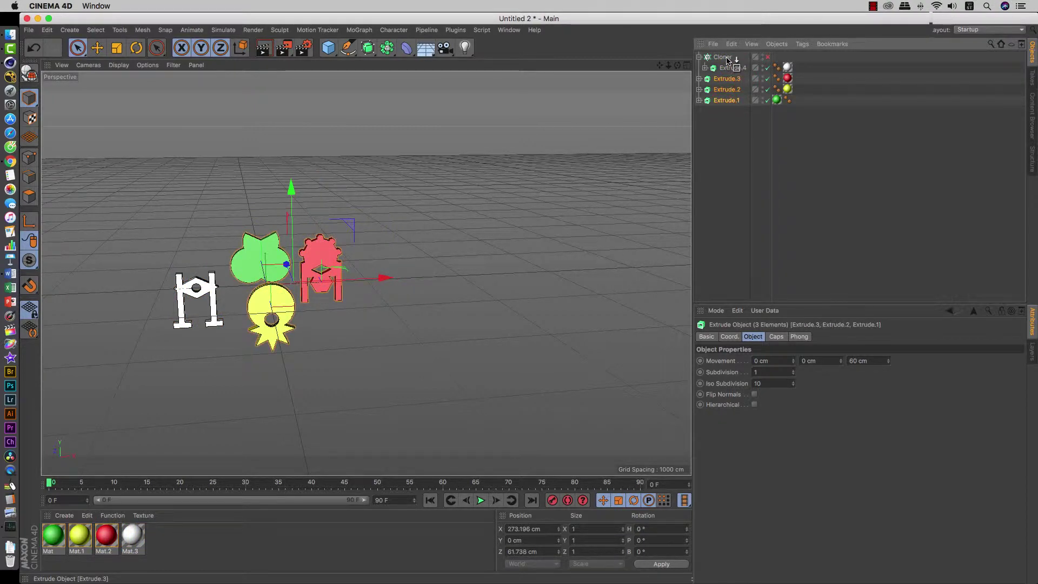
Step: Move Extrude.1–3 under the Cloner, enable it, and set its P.X step to 0 cm
drag(728, 67, 721, 72)
click(768, 57)
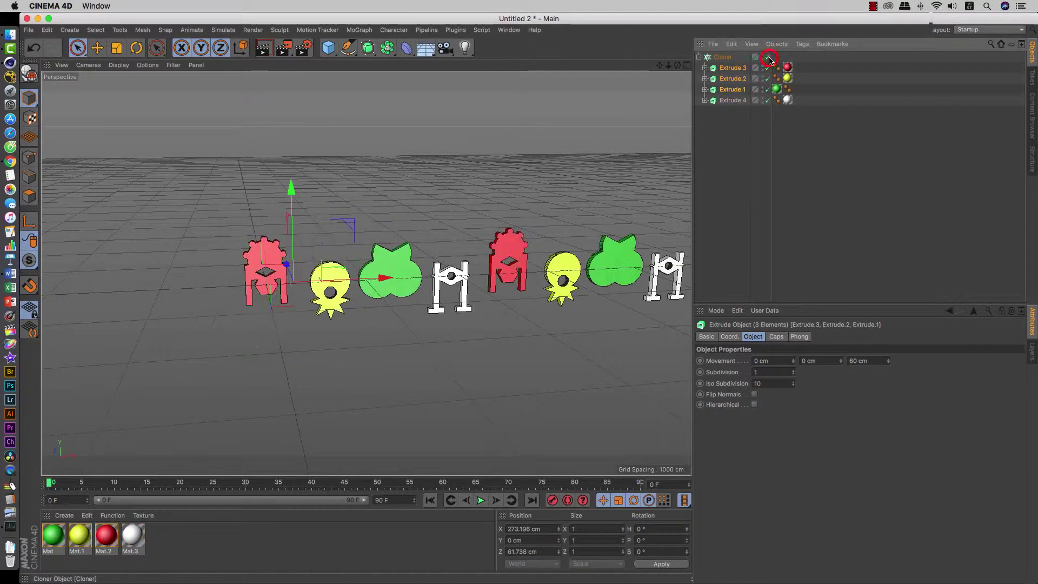
scroll(592, 220, down, 2)
mouse_move(469, 234)
alt+mouse_down()
mouse_move(518, 238)
mouse_move(524, 252)
alt+mouse_up()
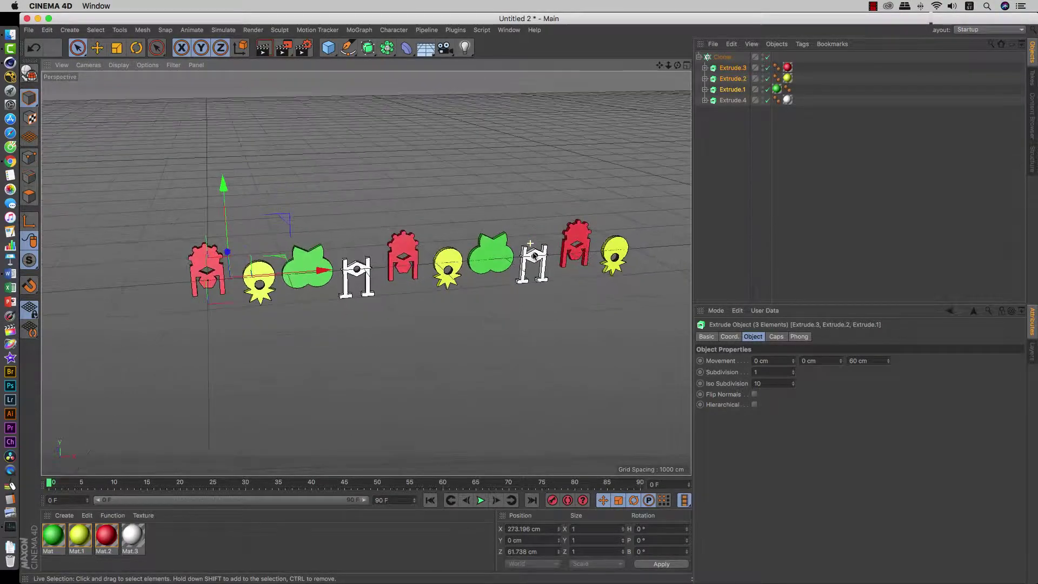
click(722, 56)
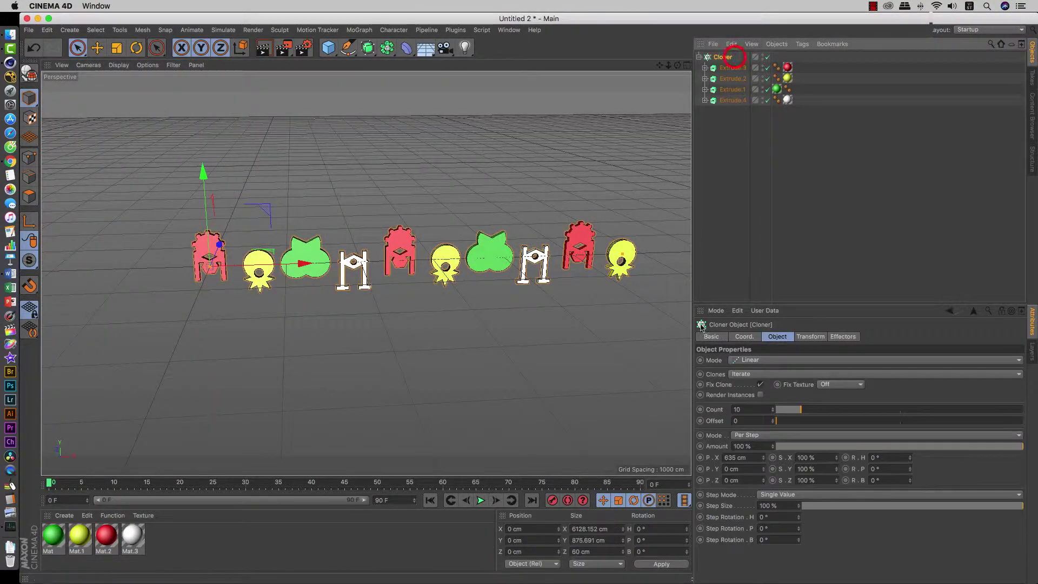
double_click(754, 457)
text(0)
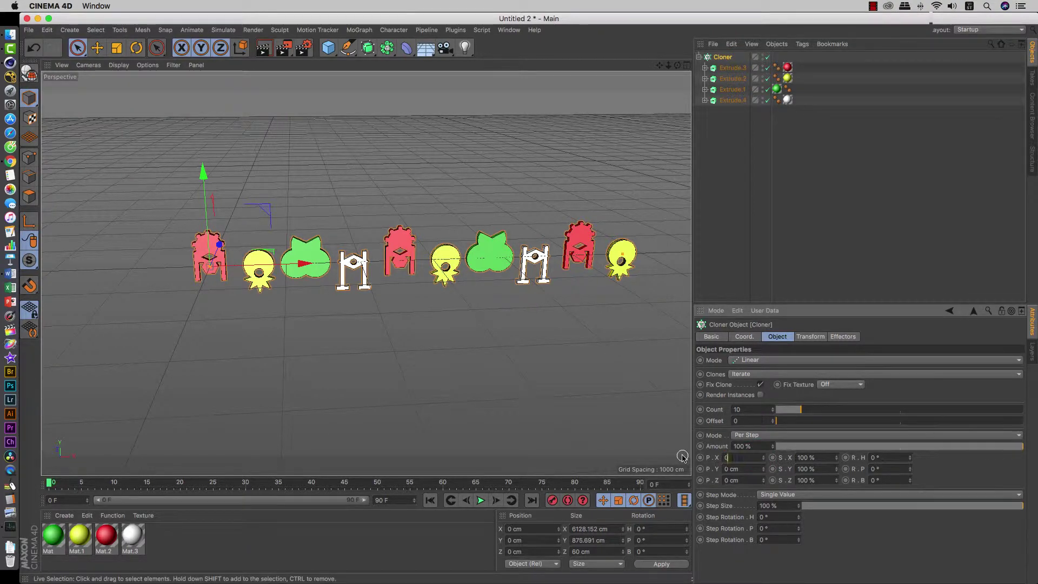
key(Return)
scroll(219, 273, up, 3)
scroll(219, 273, up, 3)
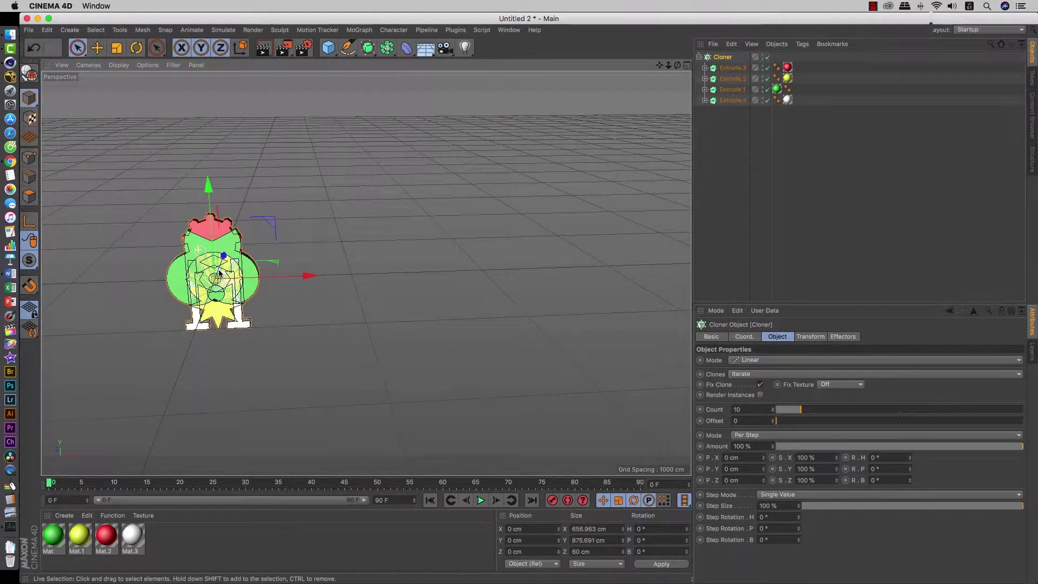
scroll(224, 281, down, 2)
scroll(230, 286, down, 2)
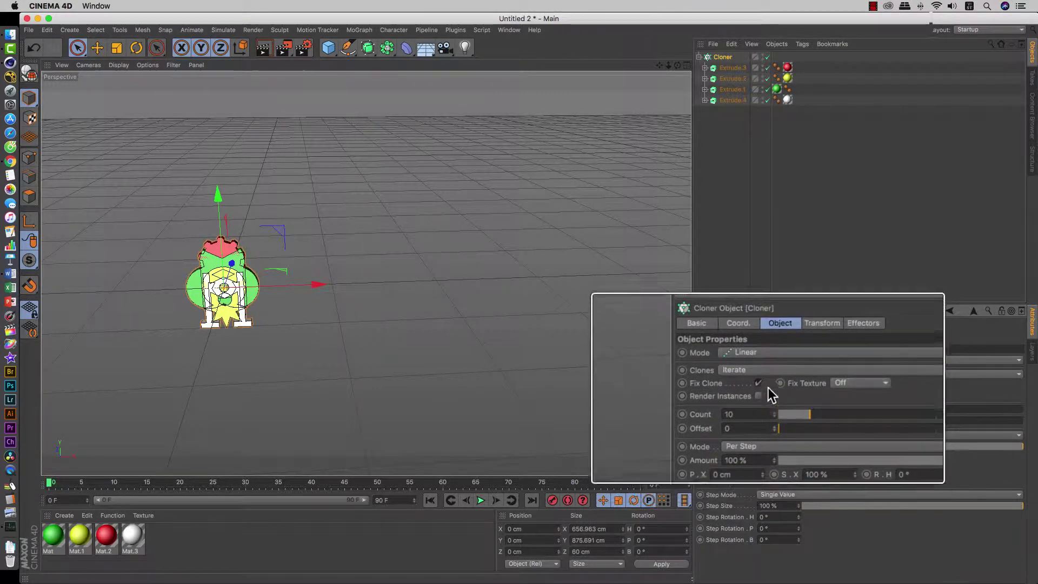
Step: Switch the Cloner to Grid Array mode and orbit around the 3×3×3 block of coloured shapes
click(769, 359)
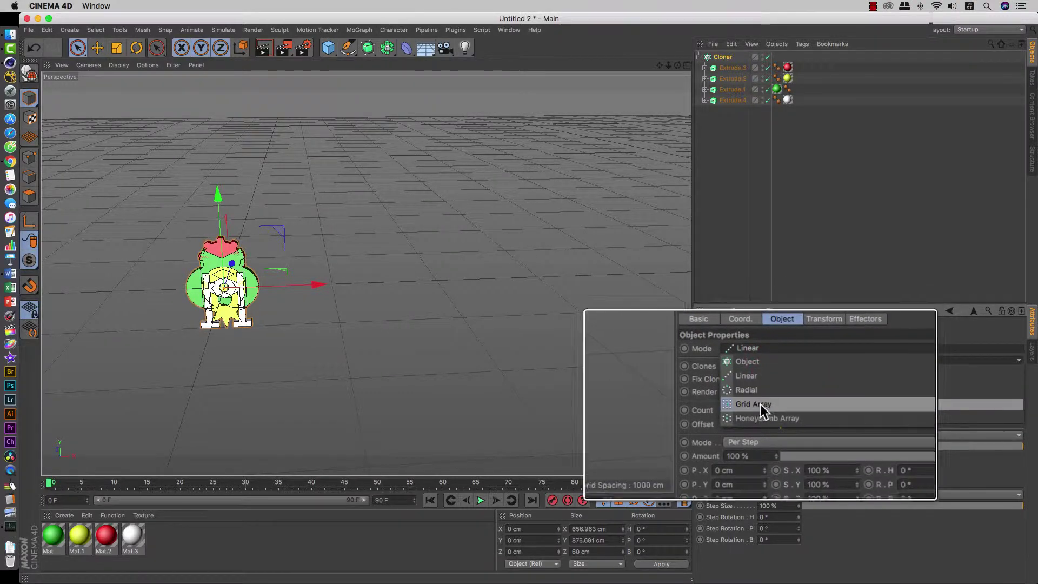
click(760, 404)
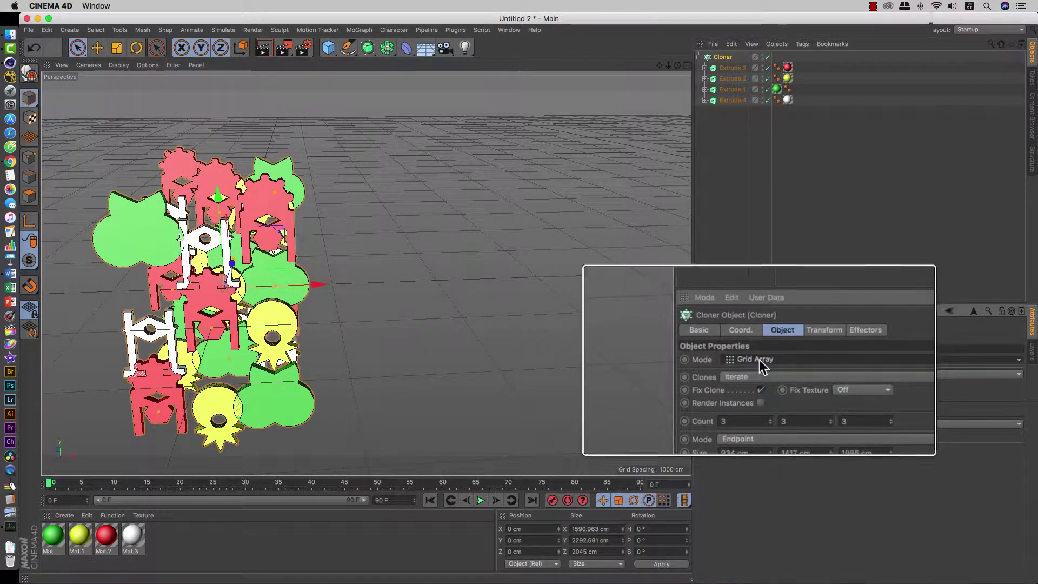
scroll(440, 403, down, 3)
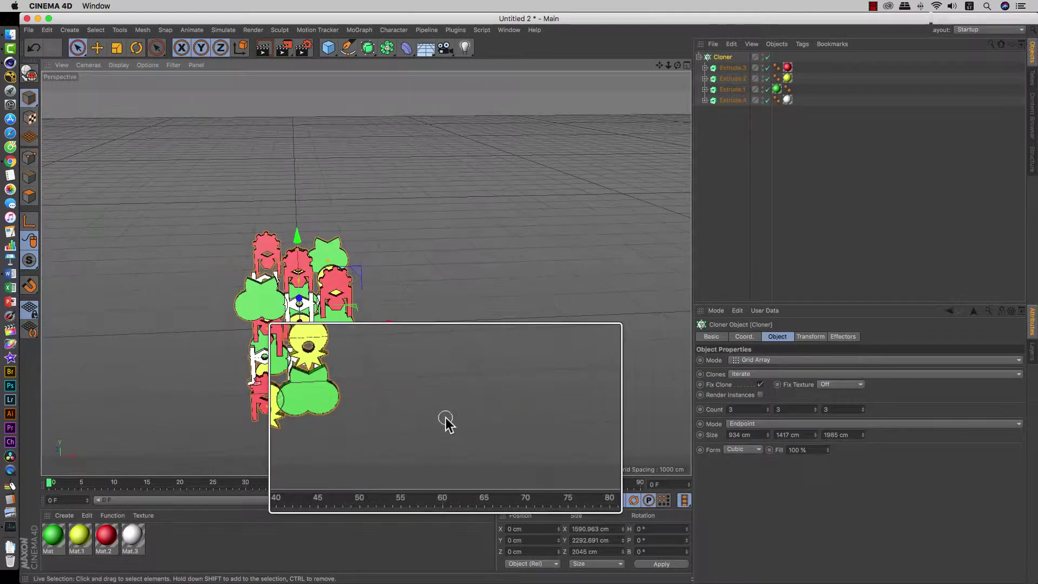
scroll(445, 417, down, 3)
mouse_move(454, 371)
alt+mouse_down()
mouse_move(376, 367)
mouse_move(457, 373)
alt+mouse_up()
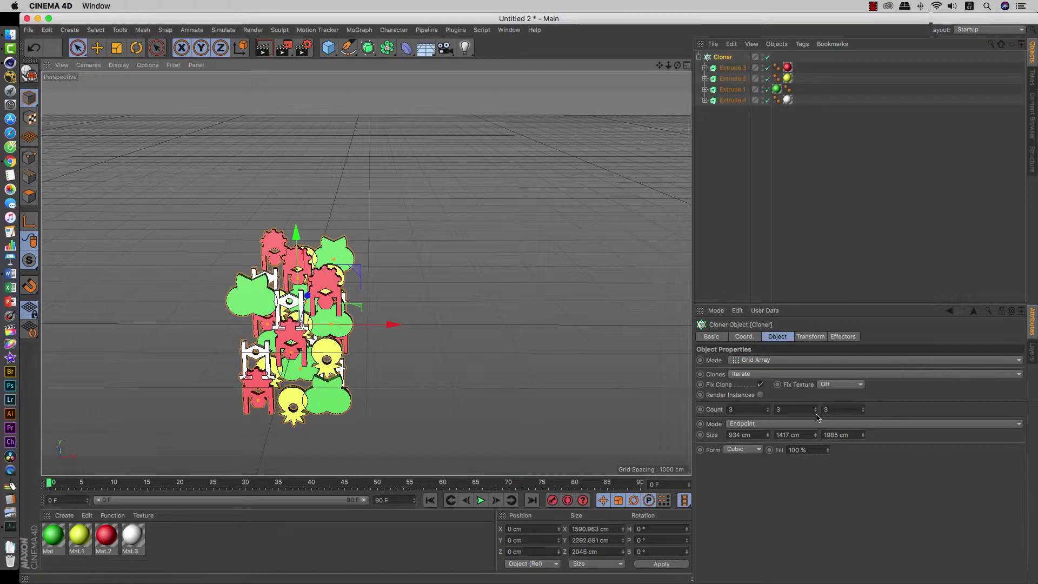
Step: Set the Cloner grid count to 5 × 5 × 1, trying 4 and 10 along the way
click(834, 408)
text(1)
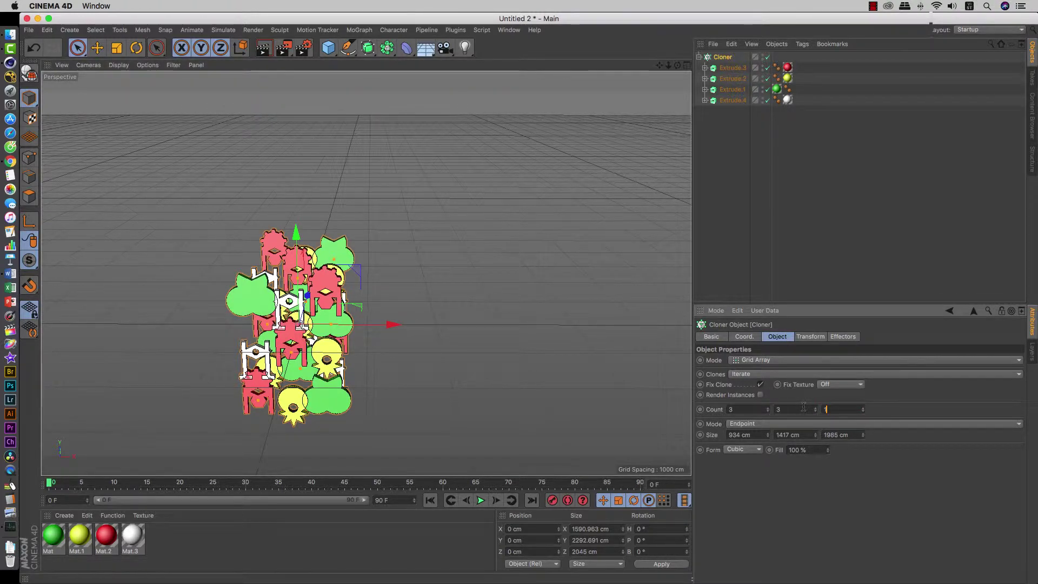
key(Return)
alt+drag(373, 332, 335, 334)
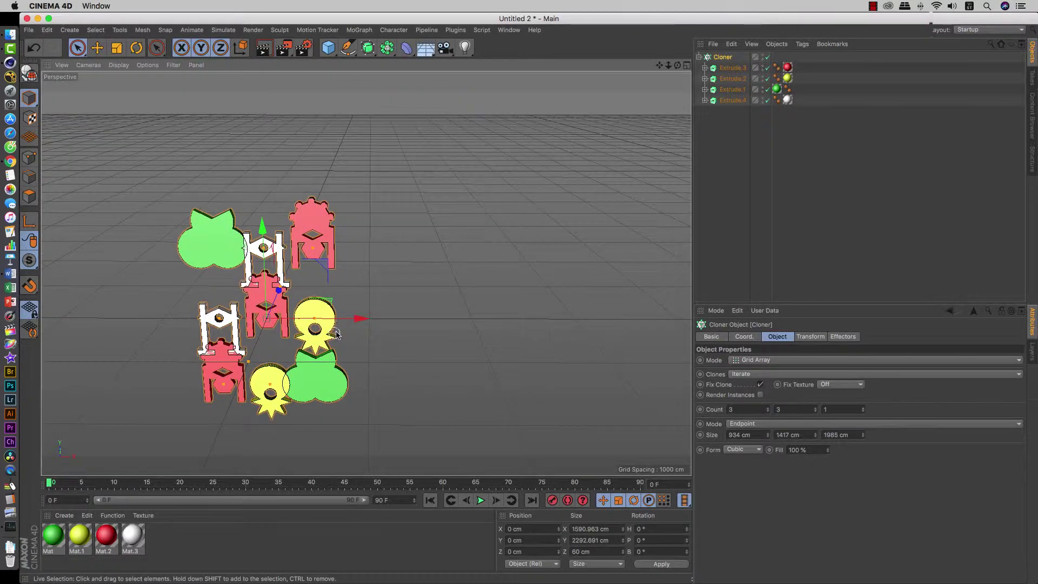
click(738, 410)
text(4)
key(Return)
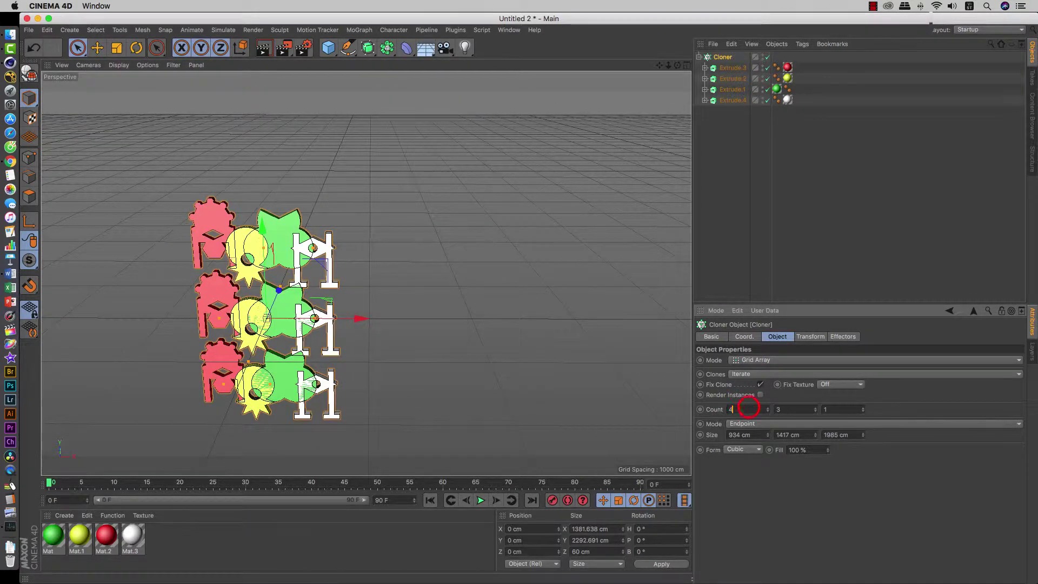
text(10)
key(Tab)
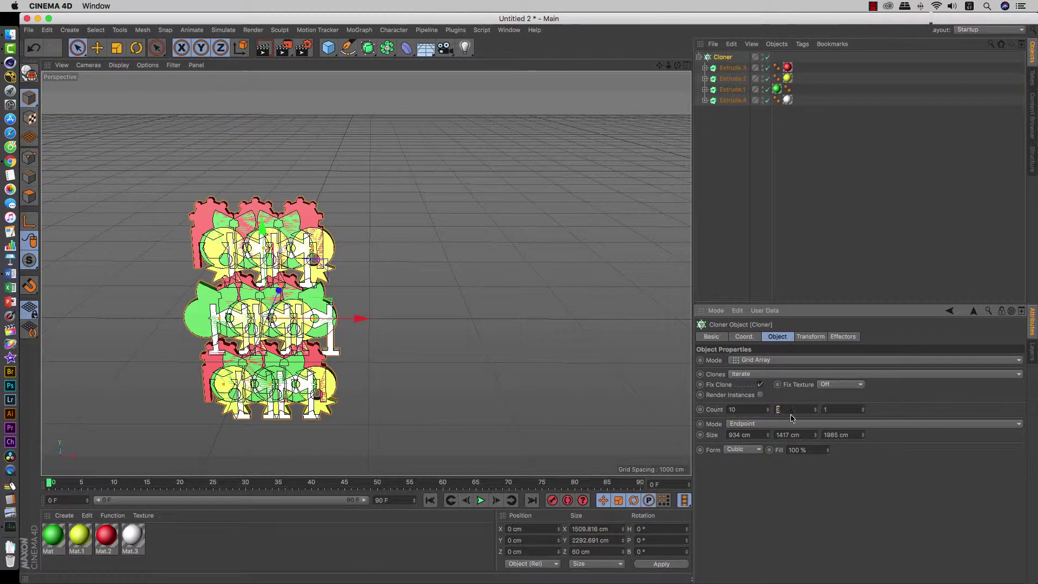
key(Return)
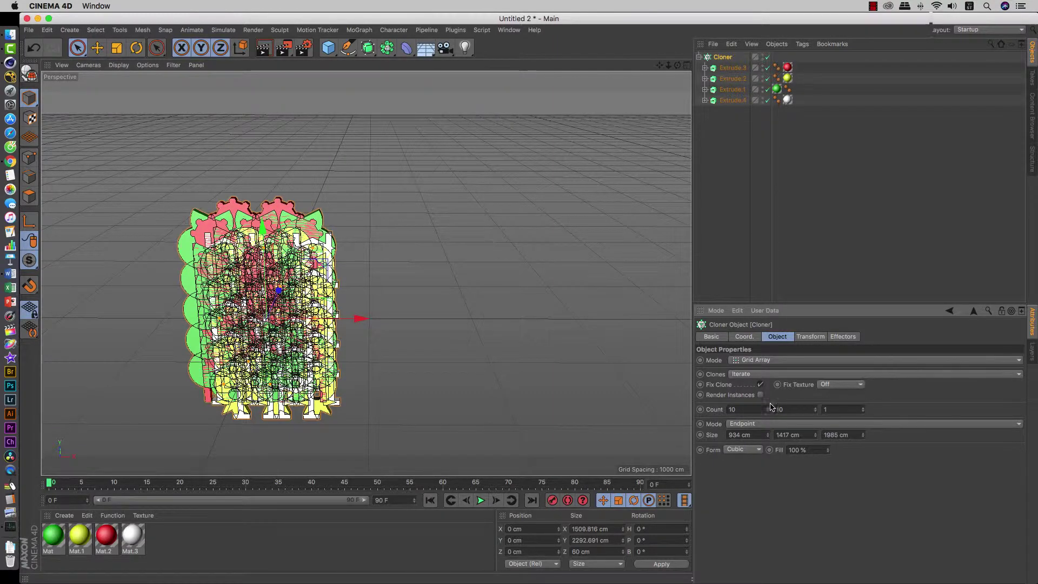
click(799, 411)
text(5)
click(881, 396)
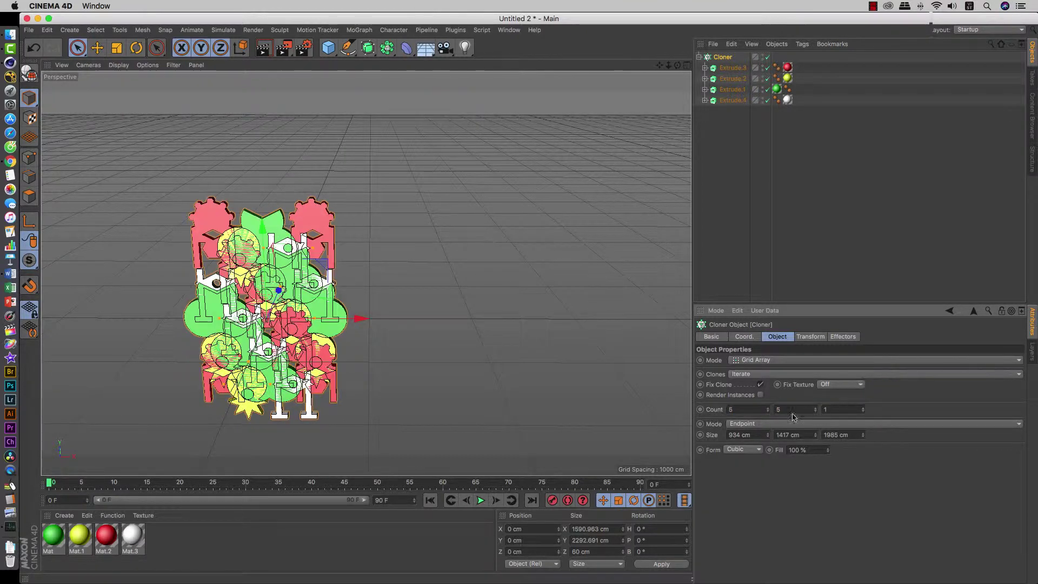
Step: Widen the Cloner grid Size to 3246 cm in X and 3435 cm in Y
click(745, 337)
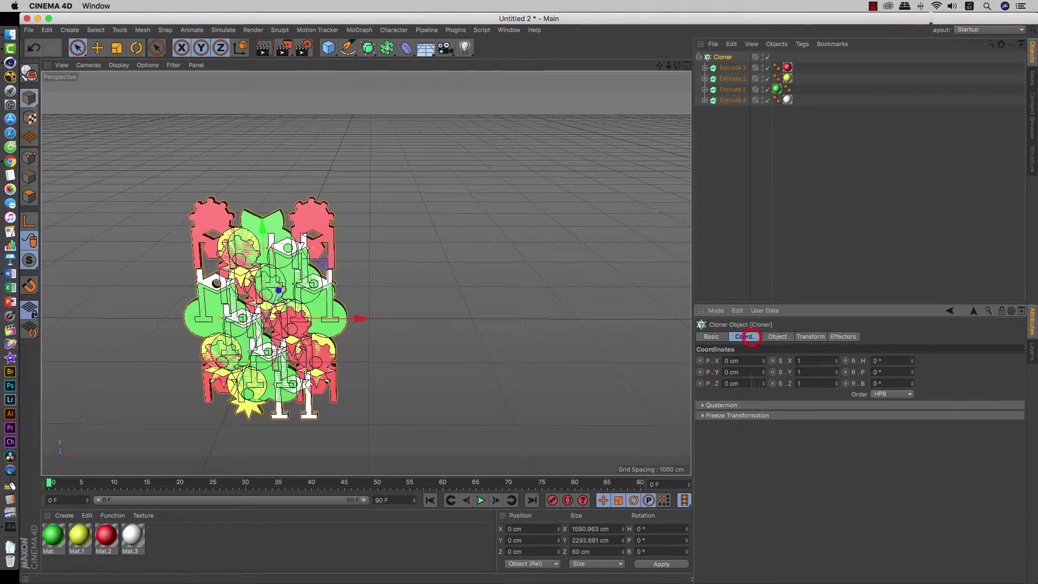
click(777, 337)
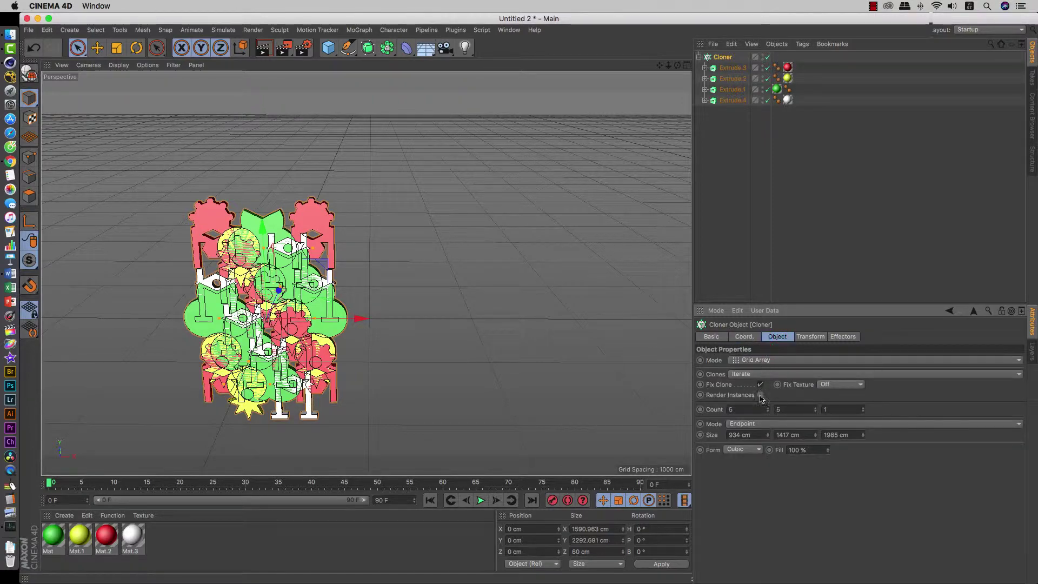
drag(768, 436, 768, 448)
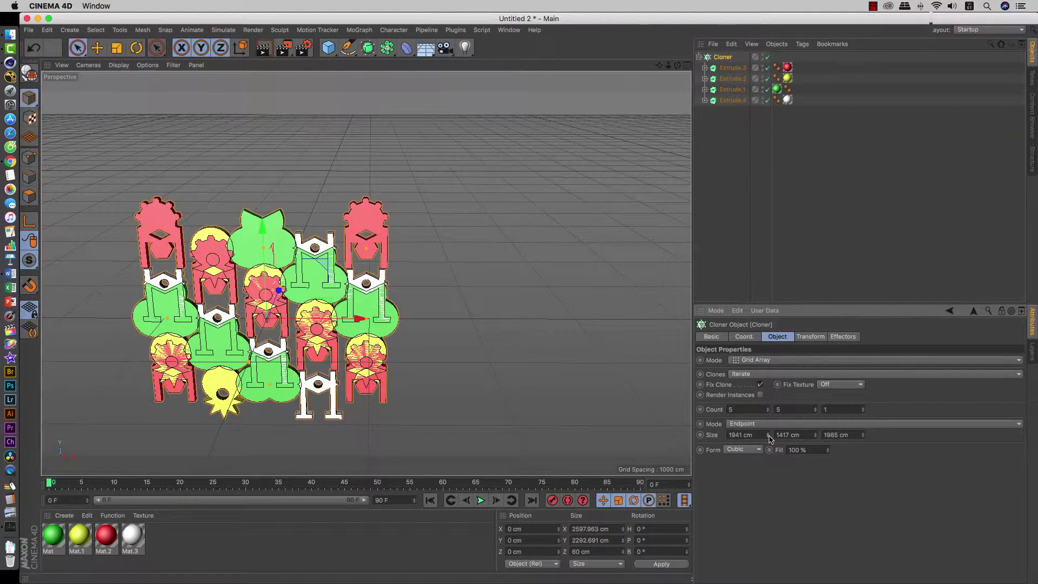
mouse_move(768, 436)
mouse_down()
mouse_move(769, 427)
mouse_move(771, 468)
mouse_up()
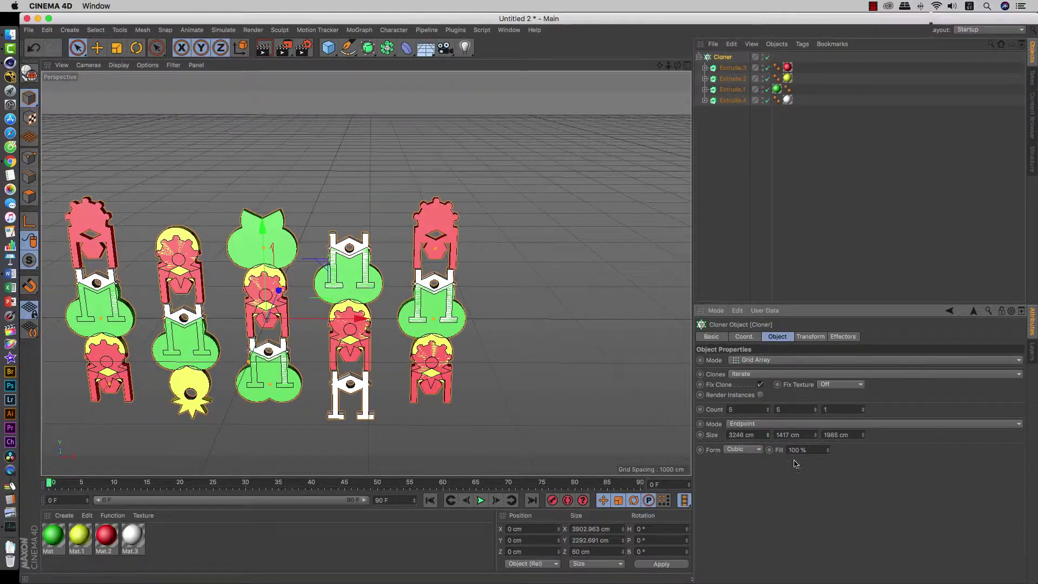
drag(815, 435, 815, 427)
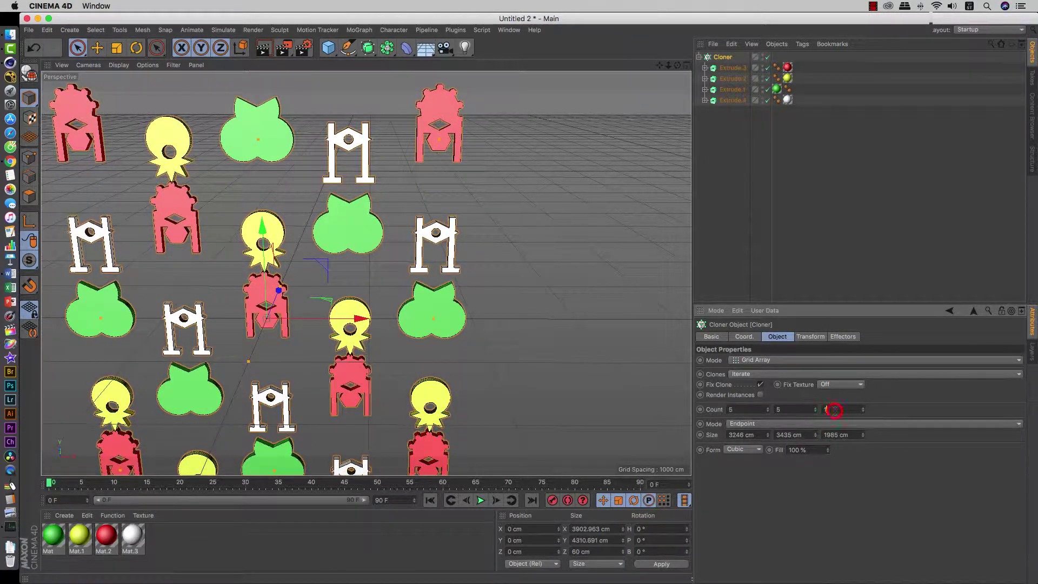
scroll(420, 381, down, 3)
scroll(420, 381, down, 2)
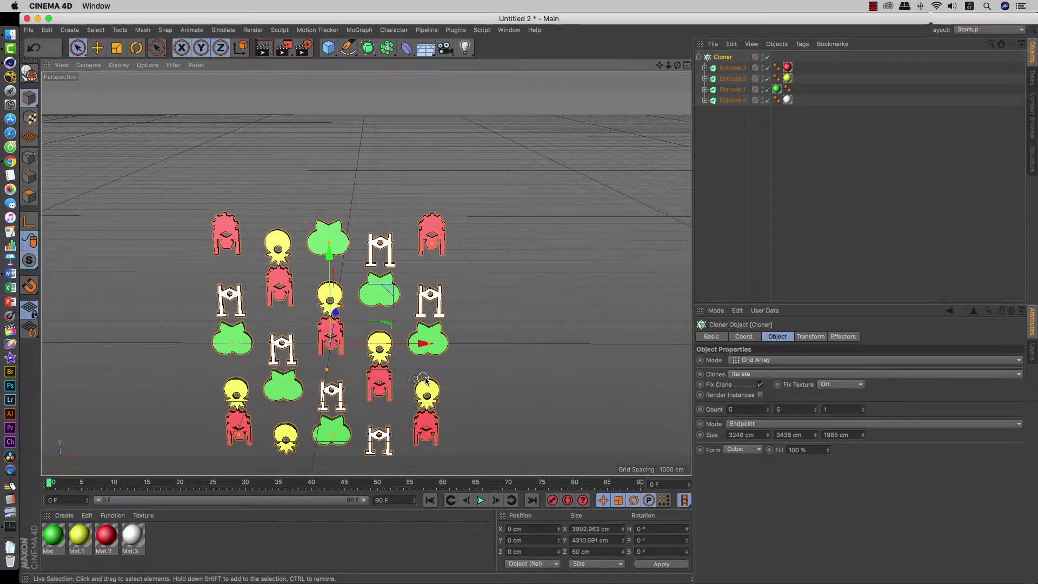
scroll(414, 373, up, 2)
scroll(435, 348, up, 1)
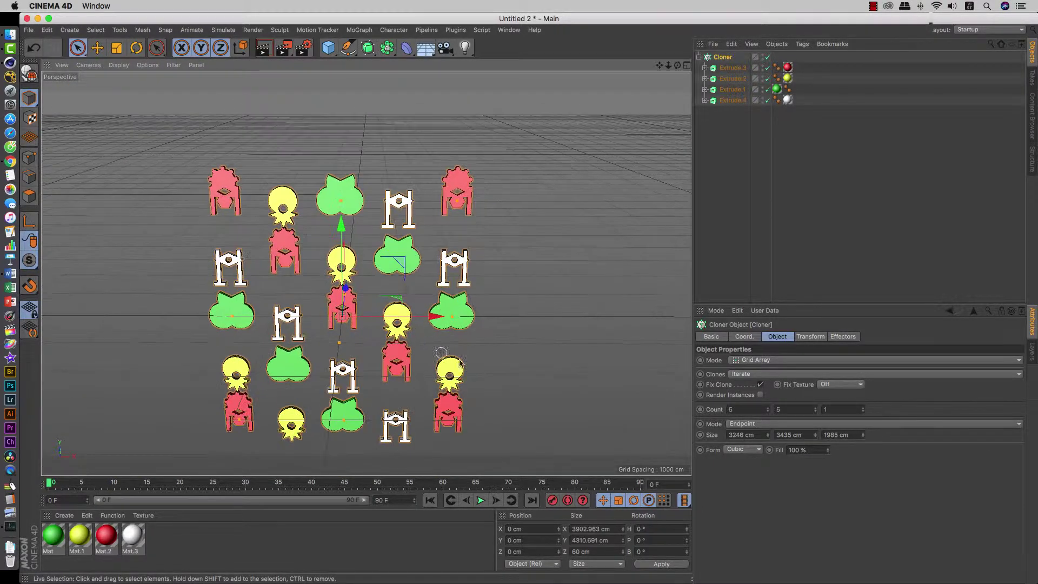
Step: Set the Cloner count to 10 columns and 10 rows
click(746, 407)
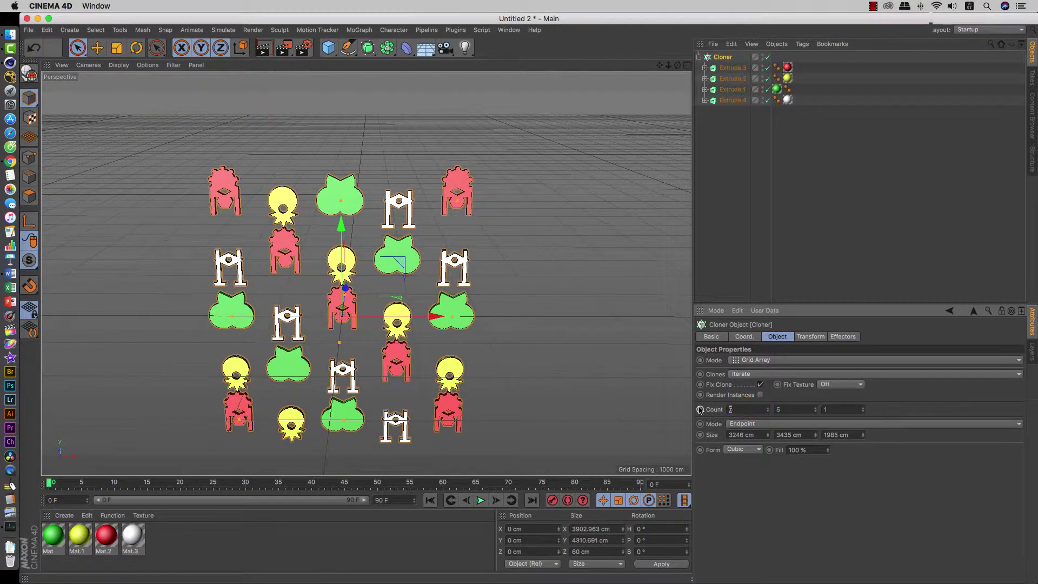
text(0)
key(Tab)
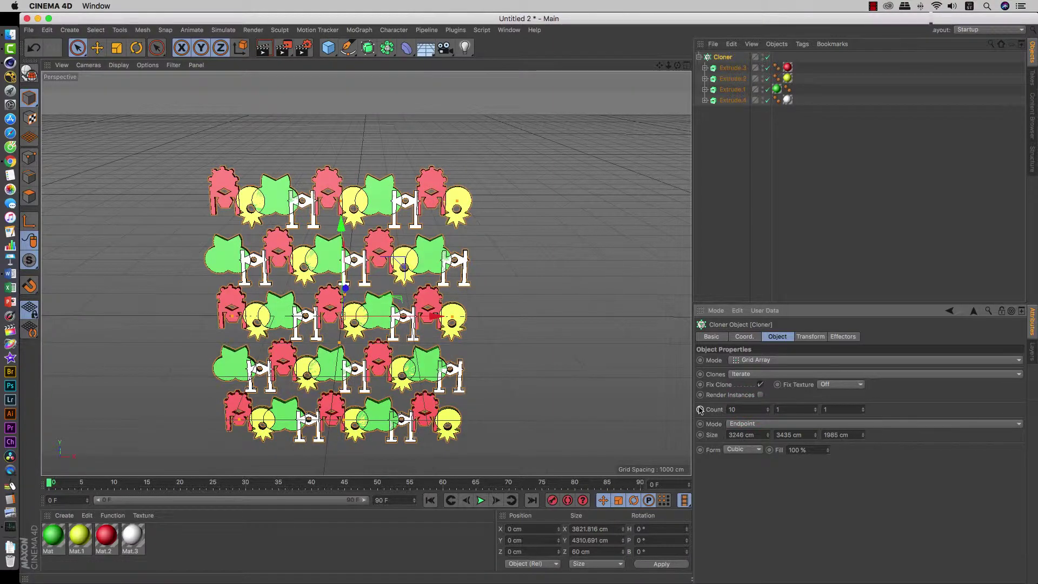
text(10)
key(Tab)
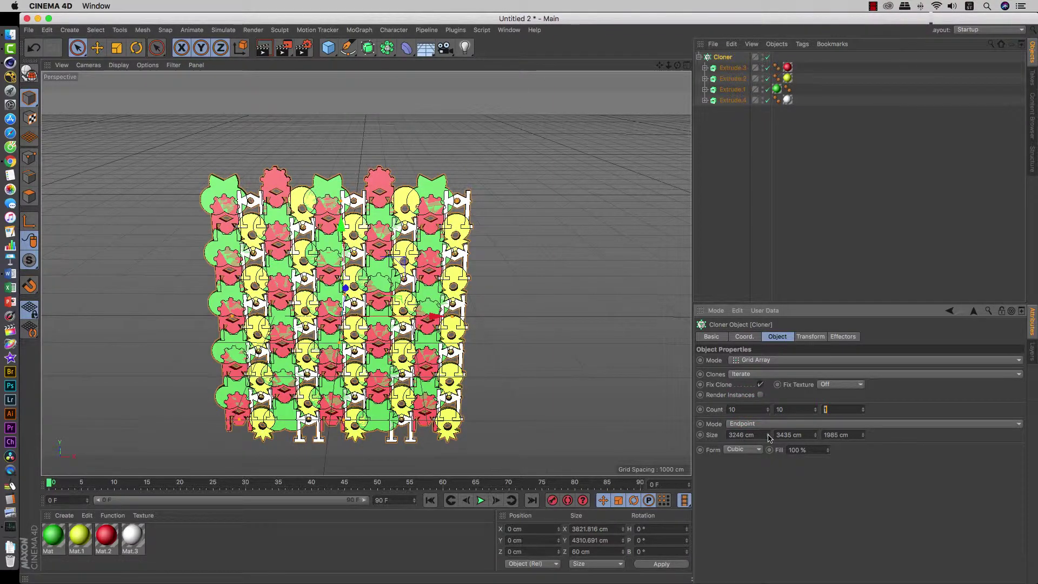
Step: Enlarge the Cloner grid Size to about 7251 × 6394 cm, orbiting to check the spacing
drag(768, 435, 770, 422)
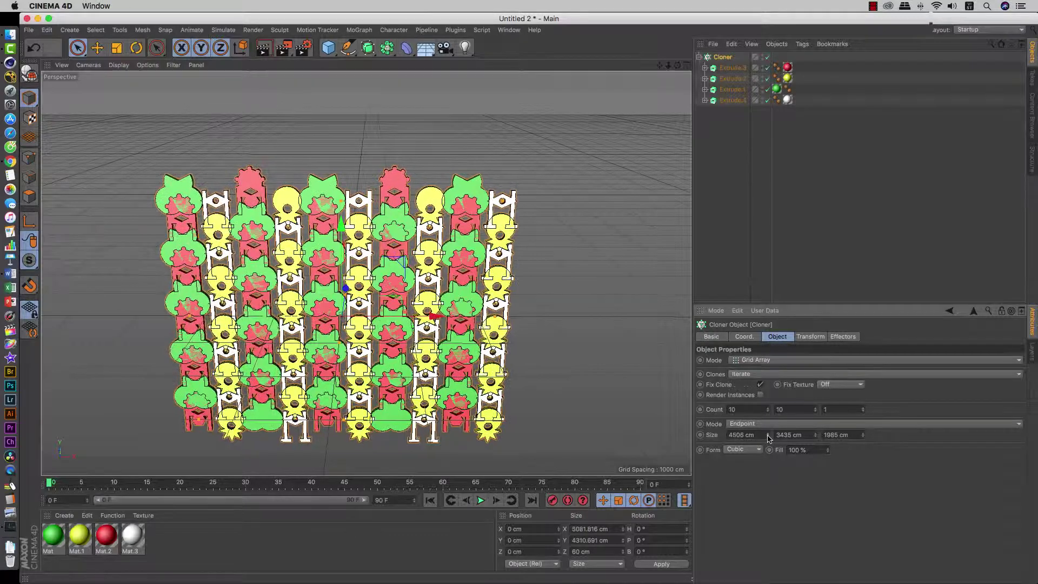
mouse_move(767, 434)
mouse_down()
mouse_move(815, 421)
mouse_move(816, 435)
mouse_up()
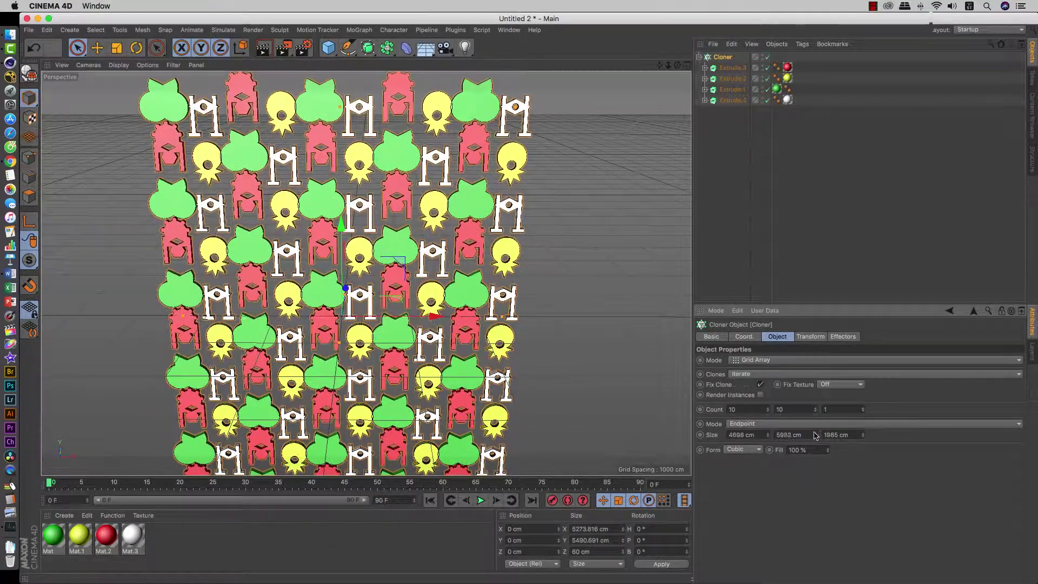
drag(767, 435, 767, 439)
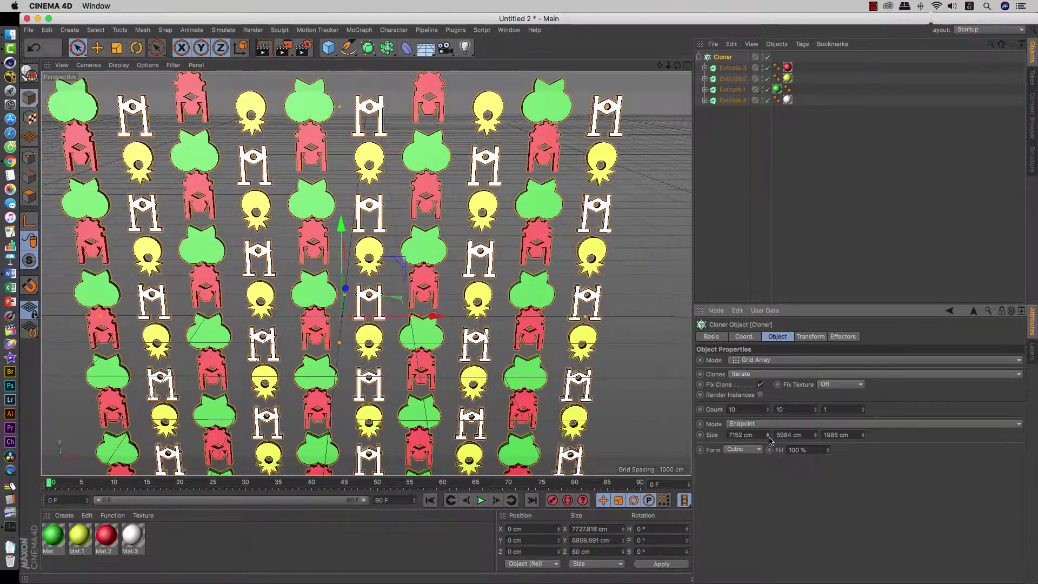
scroll(477, 361, down, 5)
mouse_move(477, 361)
alt+mouse_down()
mouse_move(466, 308)
mouse_move(439, 305)
alt+mouse_up()
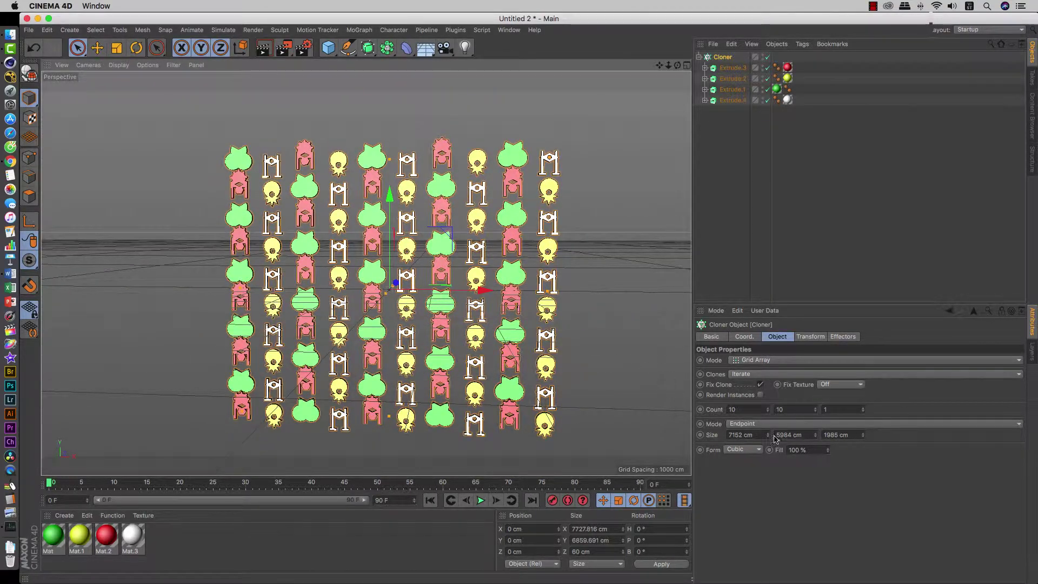
mouse_move(768, 438)
mouse_down()
mouse_move(815, 421)
mouse_move(815, 432)
mouse_up()
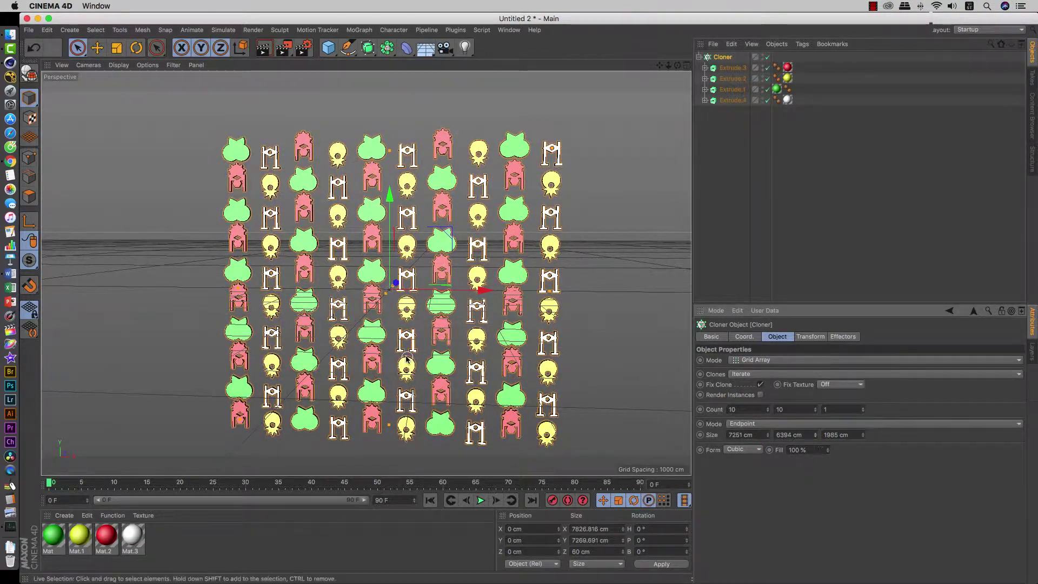
scroll(420, 349, down, 2)
scroll(420, 348, down, 2)
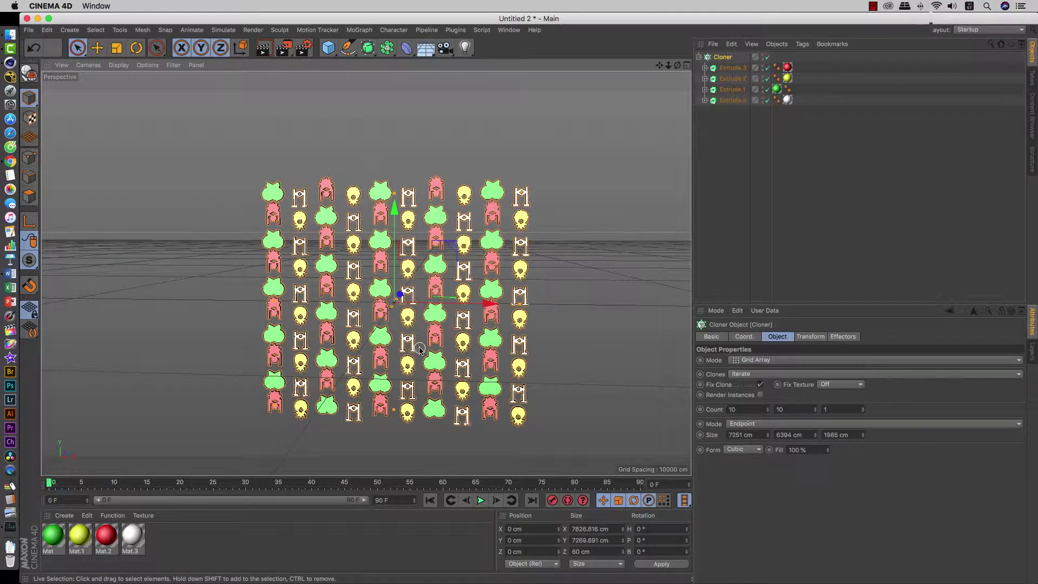
scroll(421, 342, up, 4)
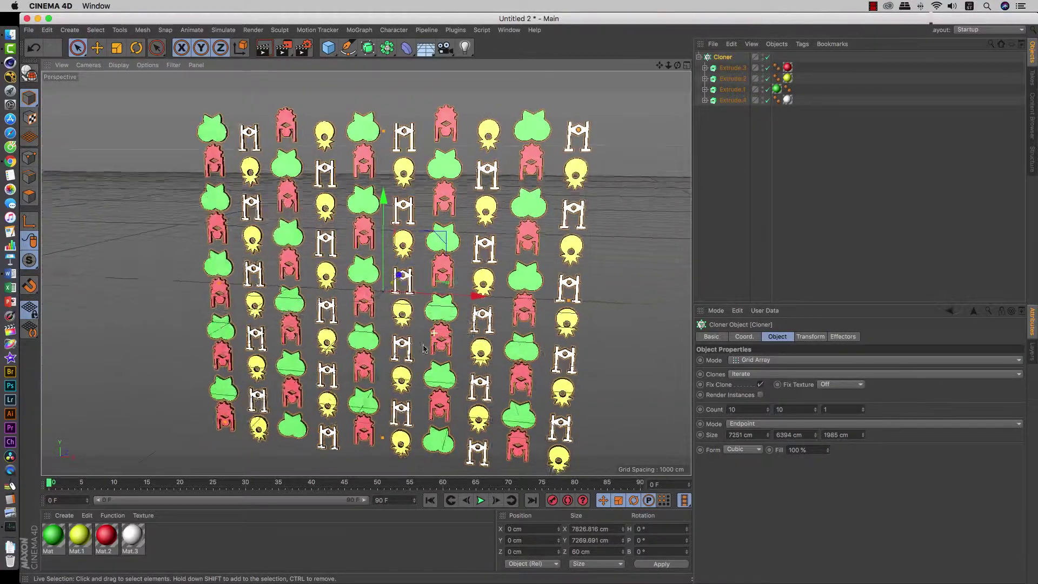
mouse_move(431, 335)
alt+mouse_down()
mouse_move(406, 334)
mouse_move(430, 297)
mouse_move(439, 305)
alt+mouse_up()
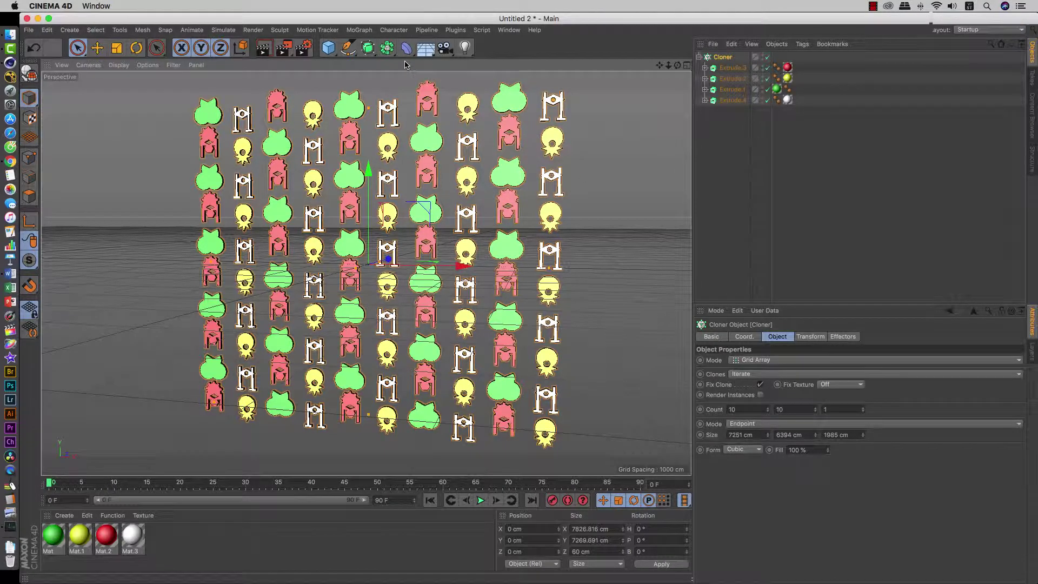
Step: Add a Random effector and link it into the Cloner's Effectors list
click(360, 30)
mouse_move(381, 47)
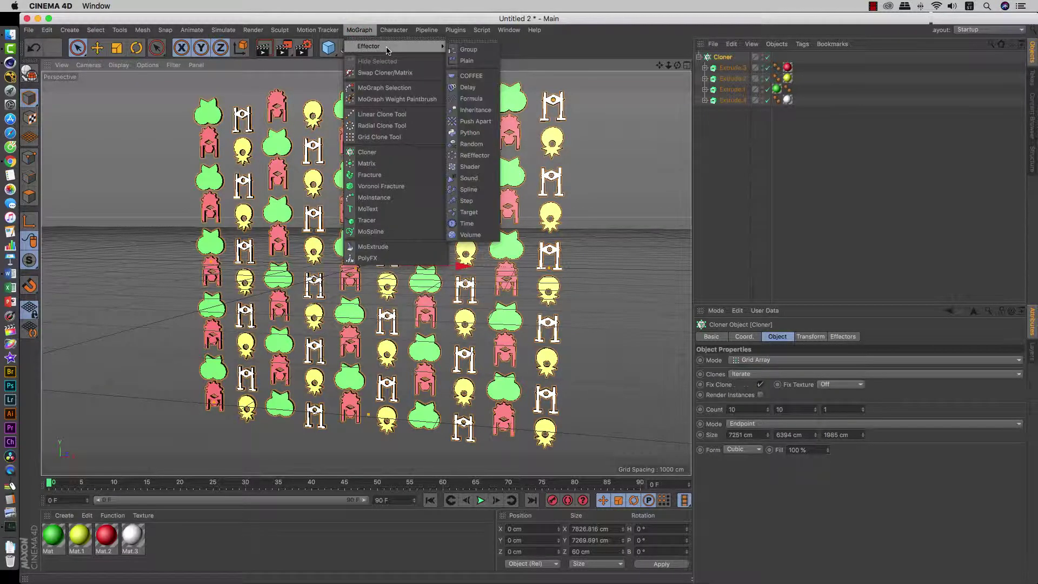
click(471, 145)
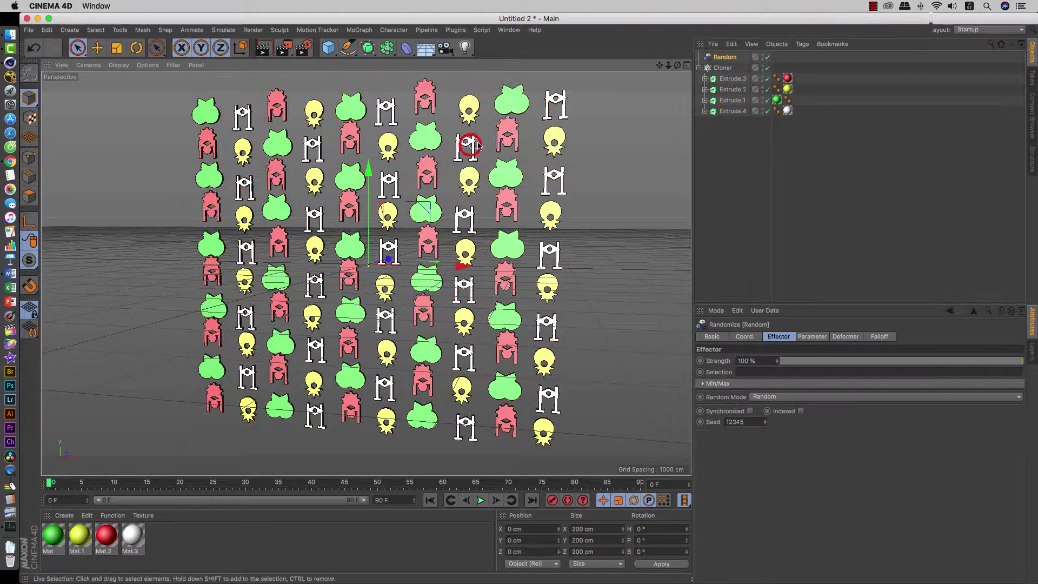
click(724, 67)
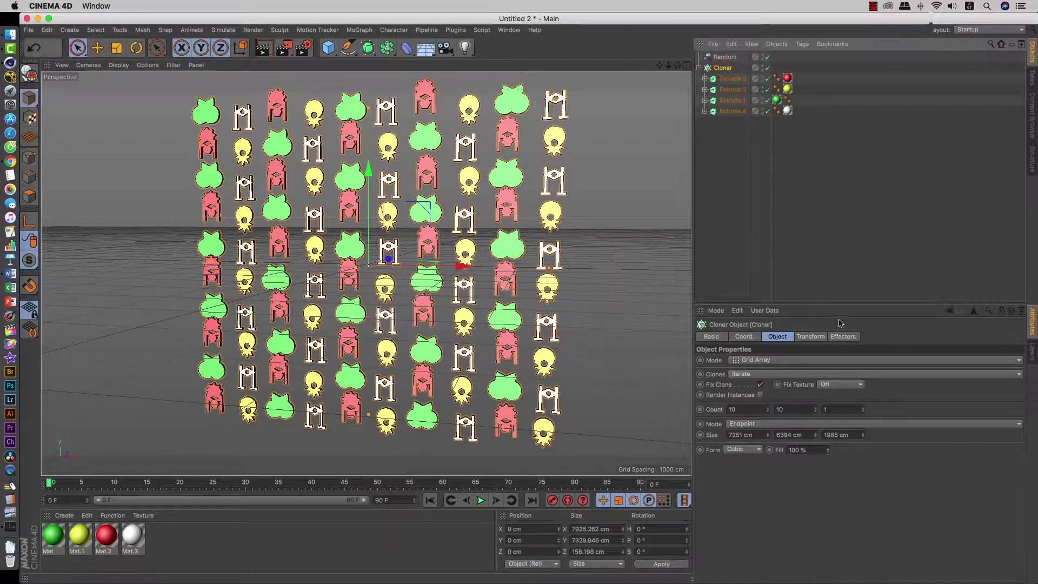
click(847, 338)
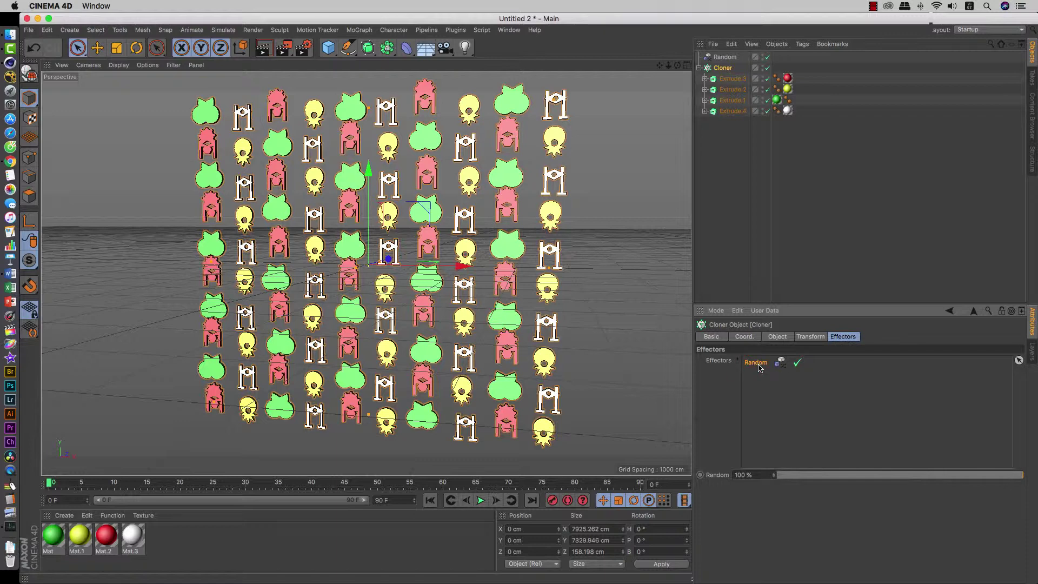
key(Delete)
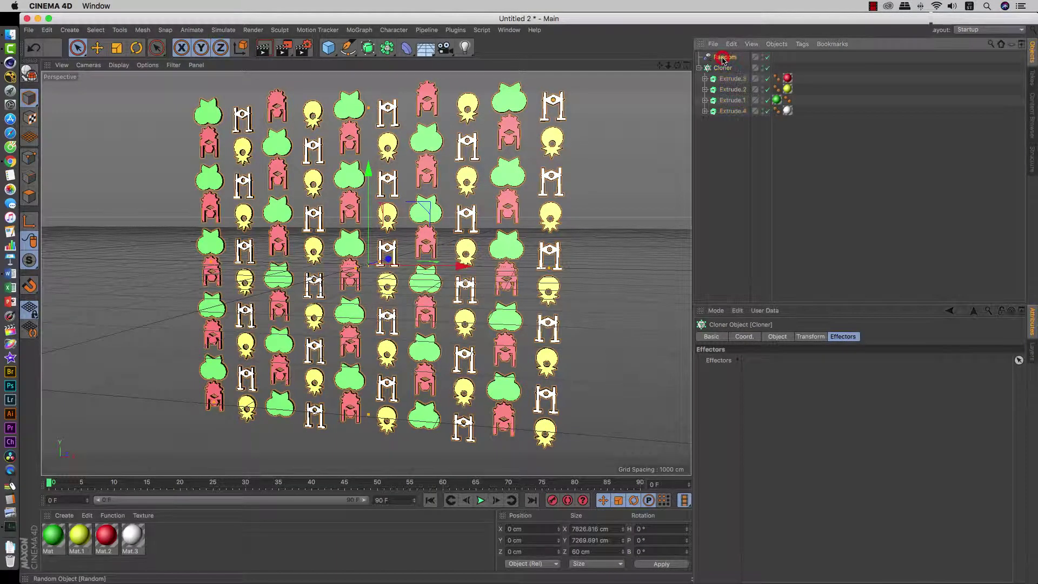
drag(724, 57, 774, 369)
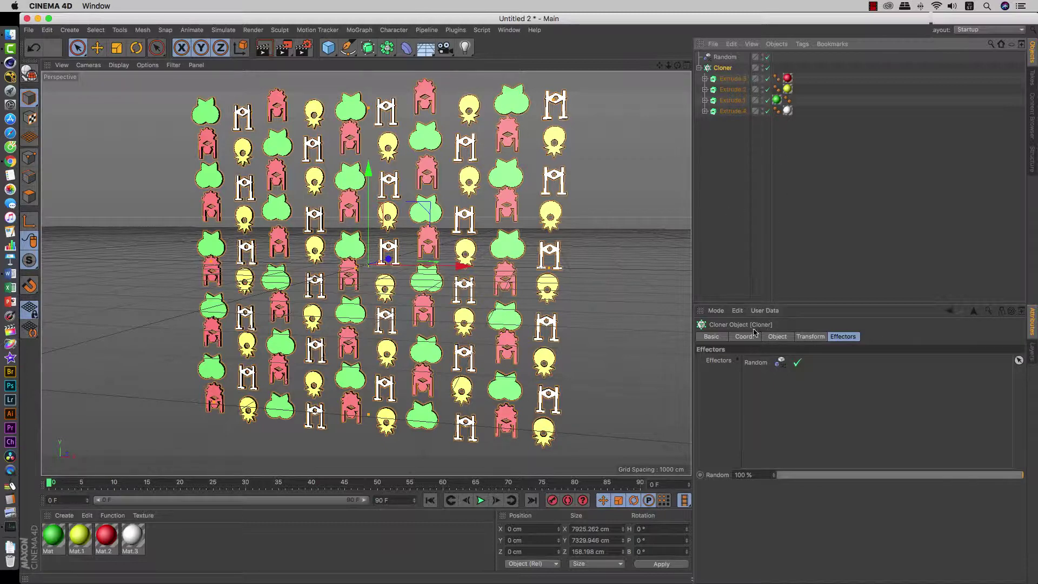
Step: Toggle the Random effector off and on, then list its Falloff shape choices
click(768, 58)
click(768, 57)
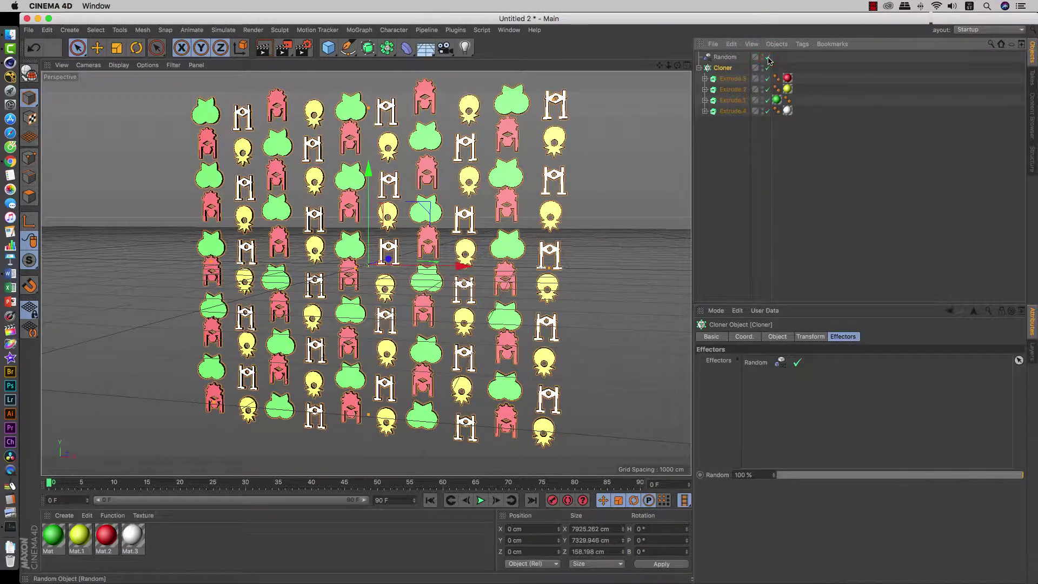
click(724, 58)
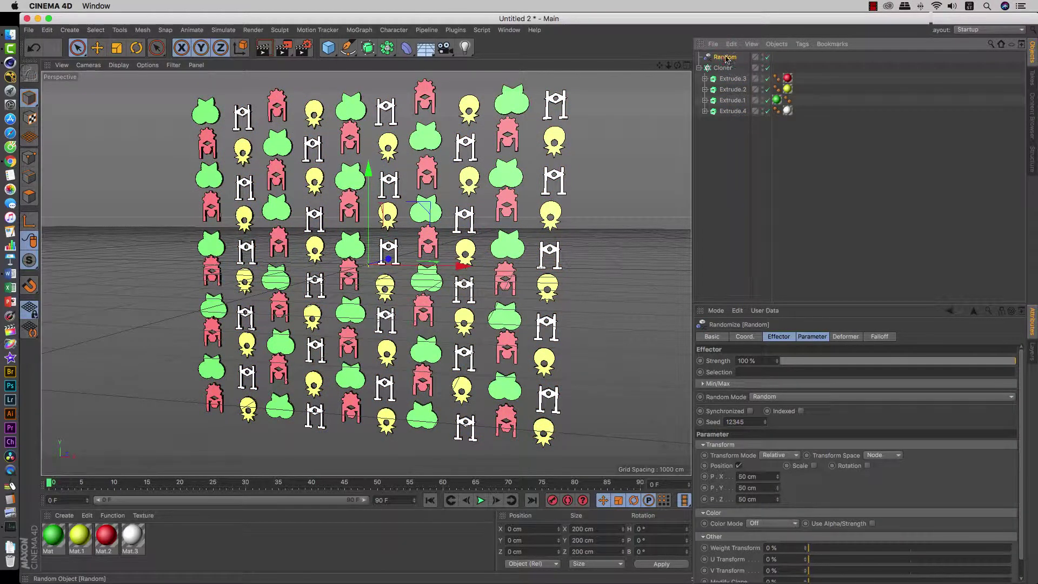
click(725, 58)
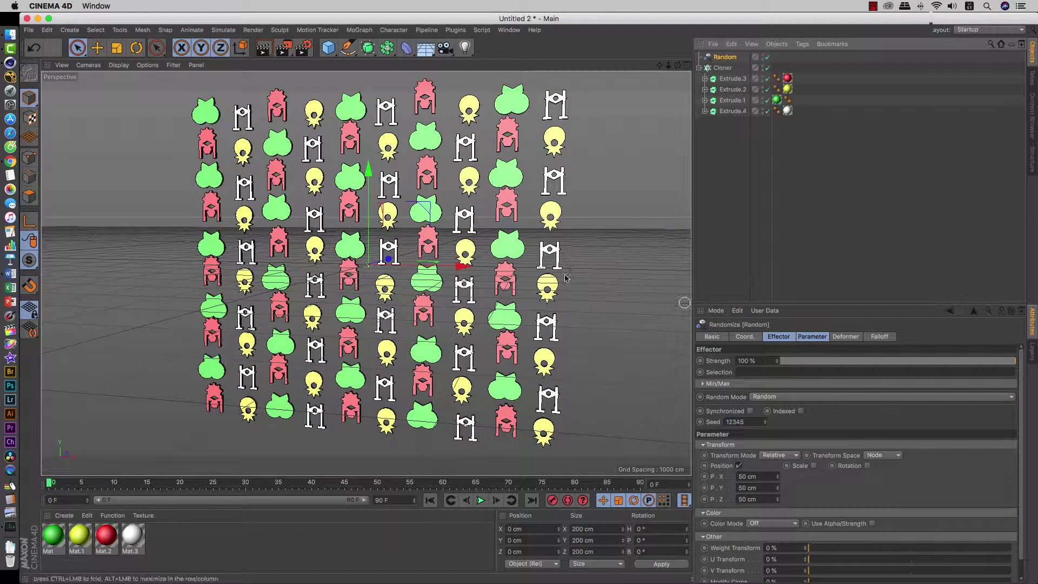
scroll(435, 284, down, 1)
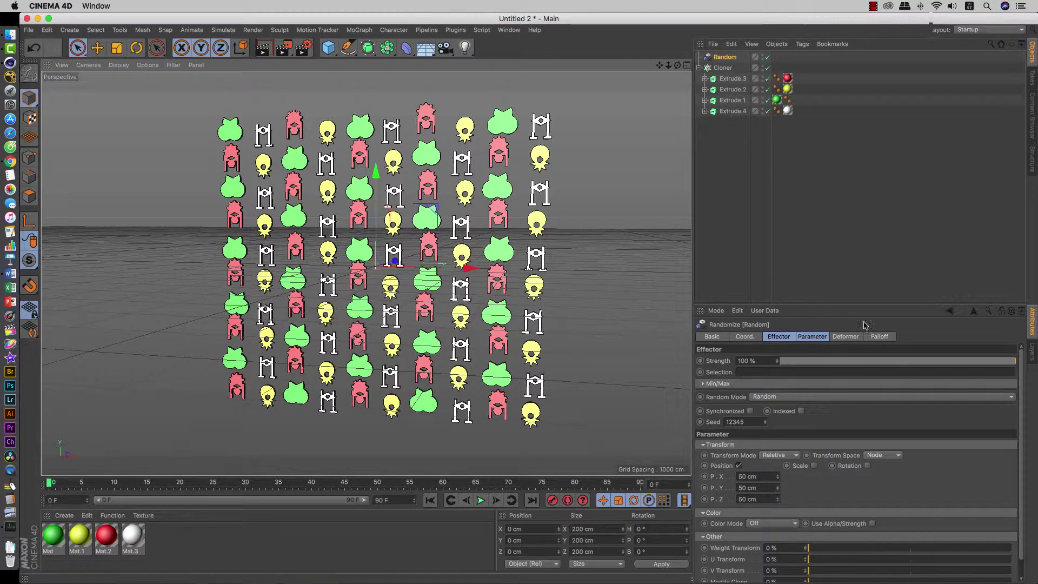
click(883, 341)
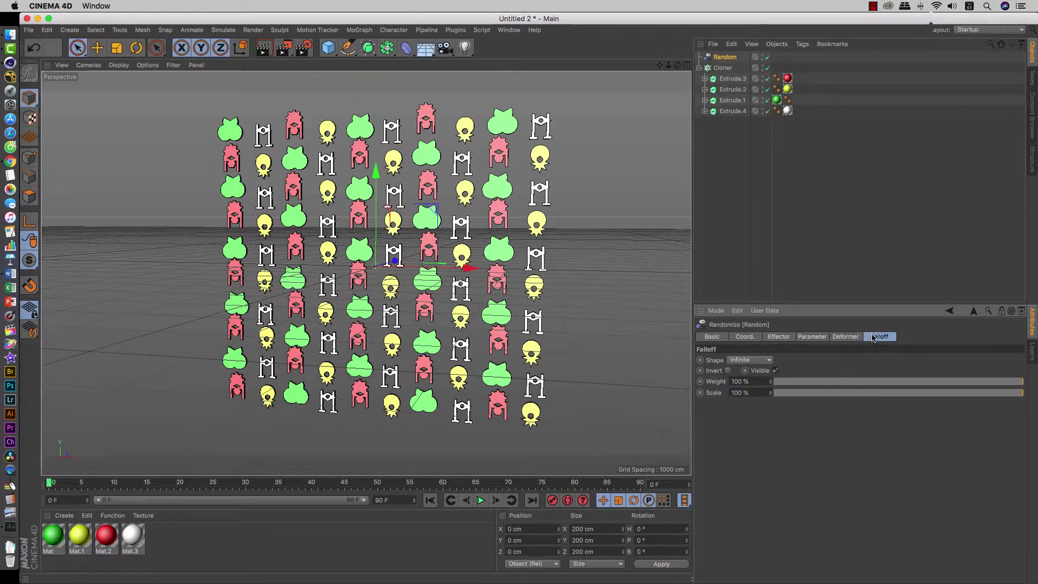
click(765, 361)
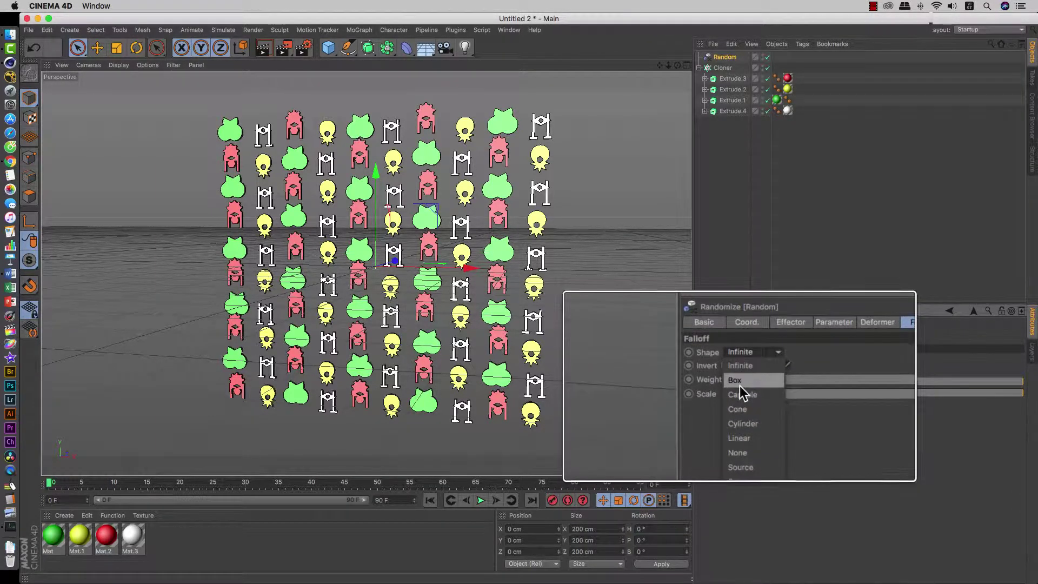
Step: Set the Random effector's falloff shape to Box
click(741, 382)
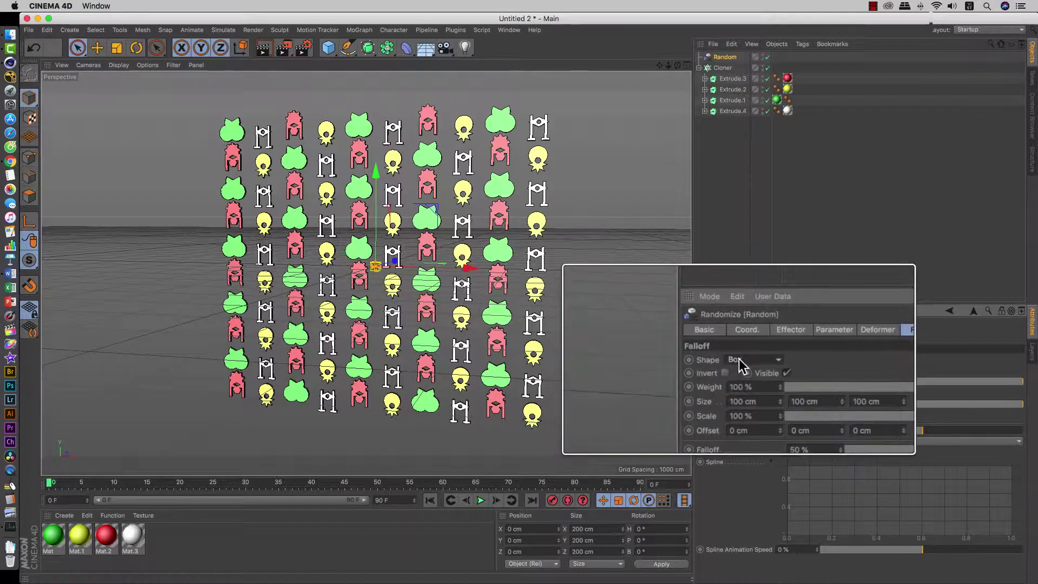
scroll(374, 266, up, 3)
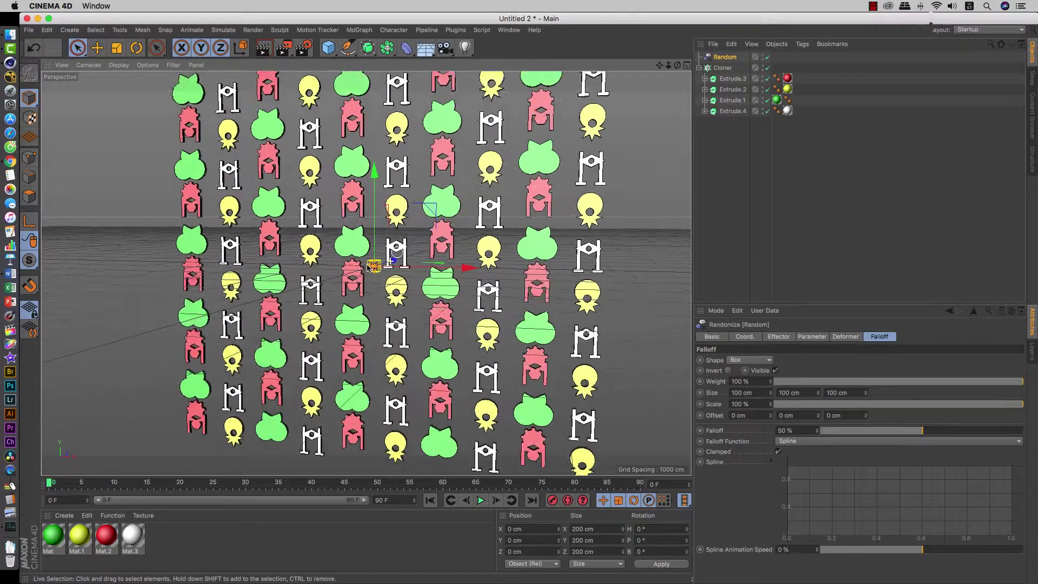
scroll(375, 266, up, 3)
scroll(375, 266, up, 3)
scroll(375, 266, up, 3)
scroll(375, 266, up, 3)
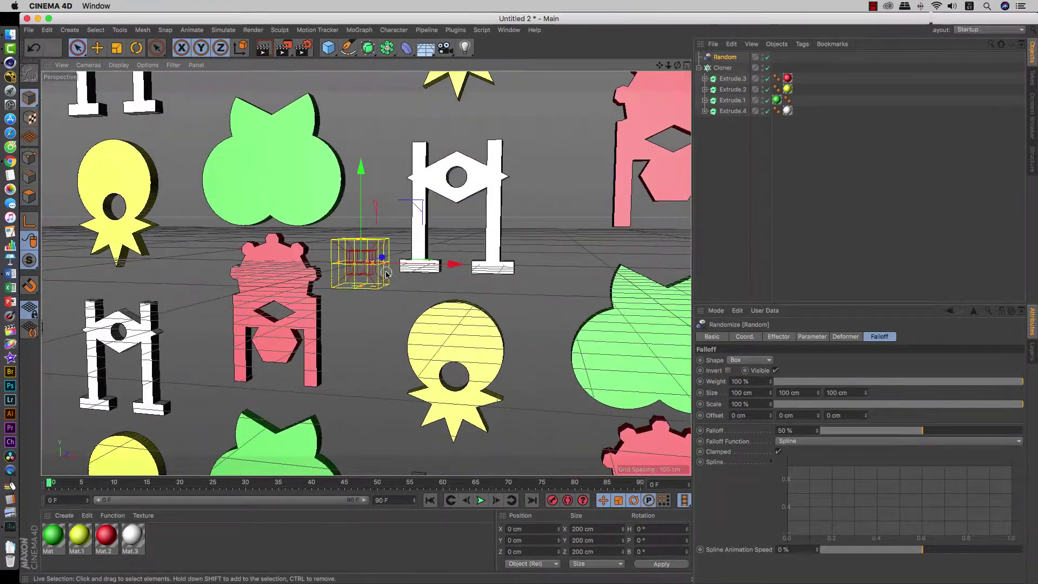
scroll(389, 289, up, 1)
scroll(390, 289, up, 1)
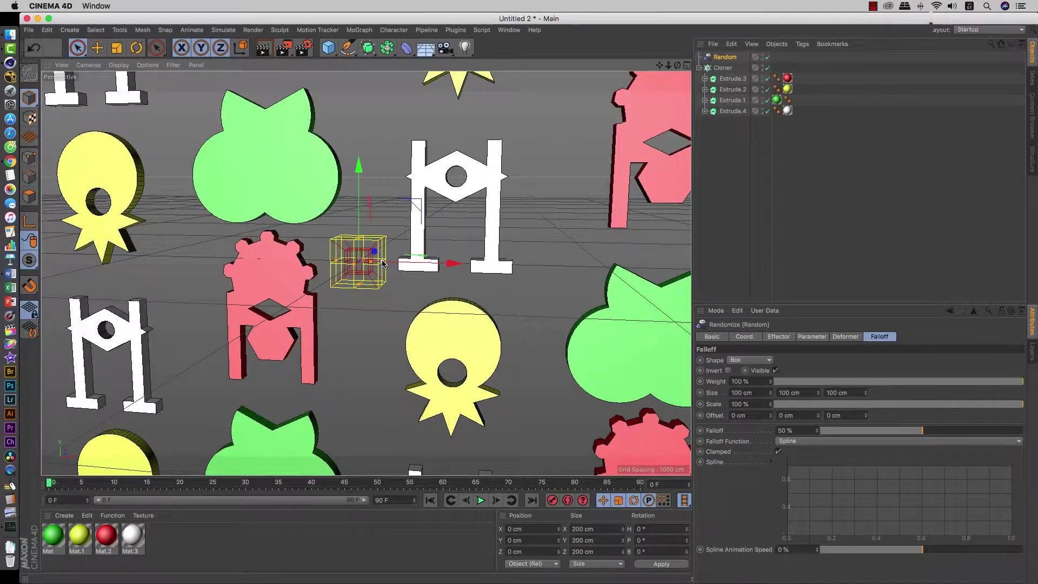
Step: Stretch the Box falloff to about 2576 × 2383 × 100 cm over the grid's middle
drag(382, 263, 684, 265)
scroll(425, 255, down, 3)
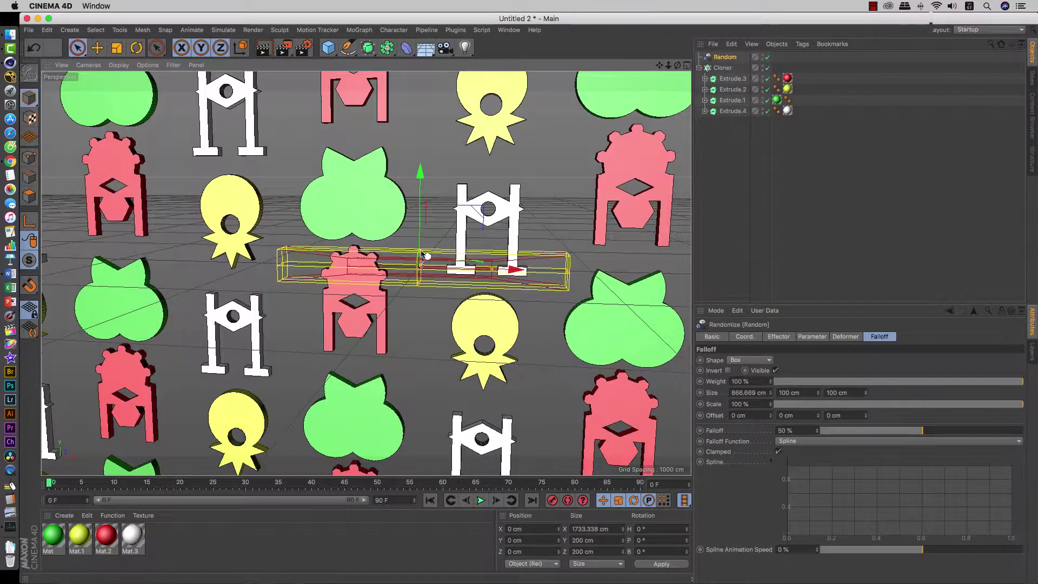
drag(425, 255, 427, 97)
scroll(440, 220, down, 3)
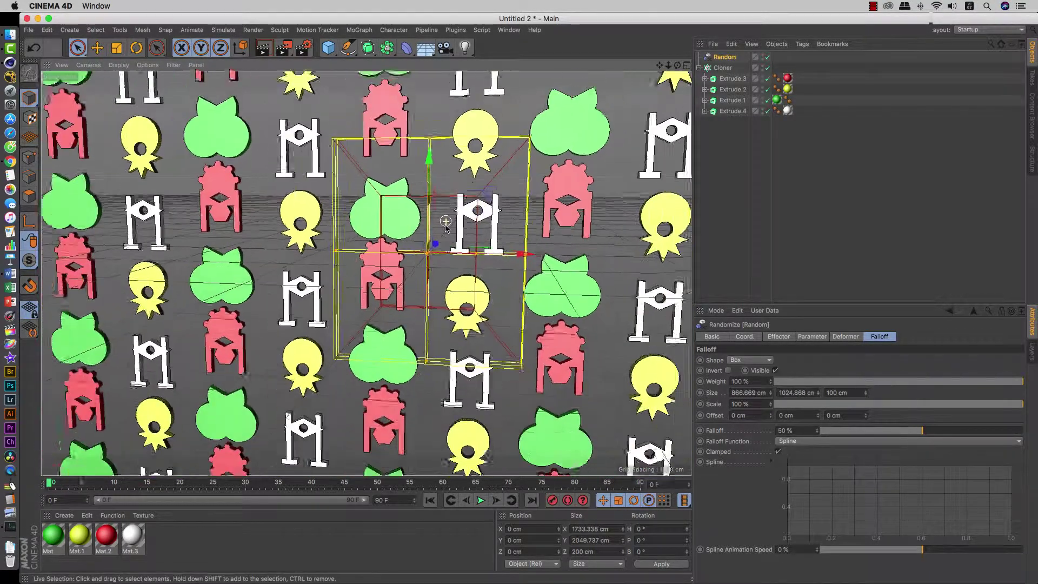
scroll(445, 226, down, 3)
mouse_move(445, 226)
alt+mouse_down()
mouse_move(513, 263)
mouse_move(539, 251)
alt+mouse_up()
key(ctrl+shift+z)
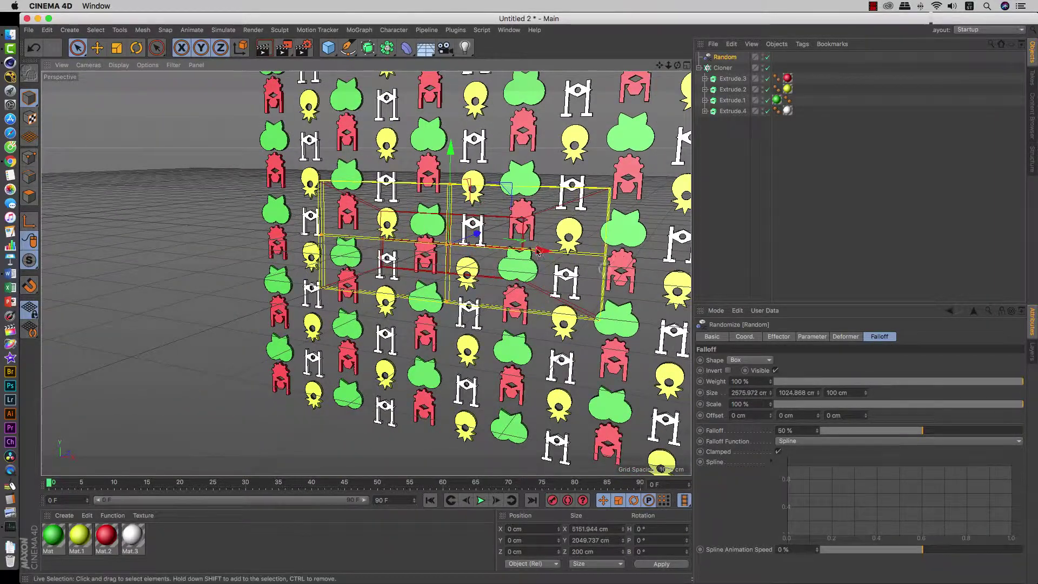
drag(449, 185, 450, 104)
alt+drag(447, 337, 549, 292)
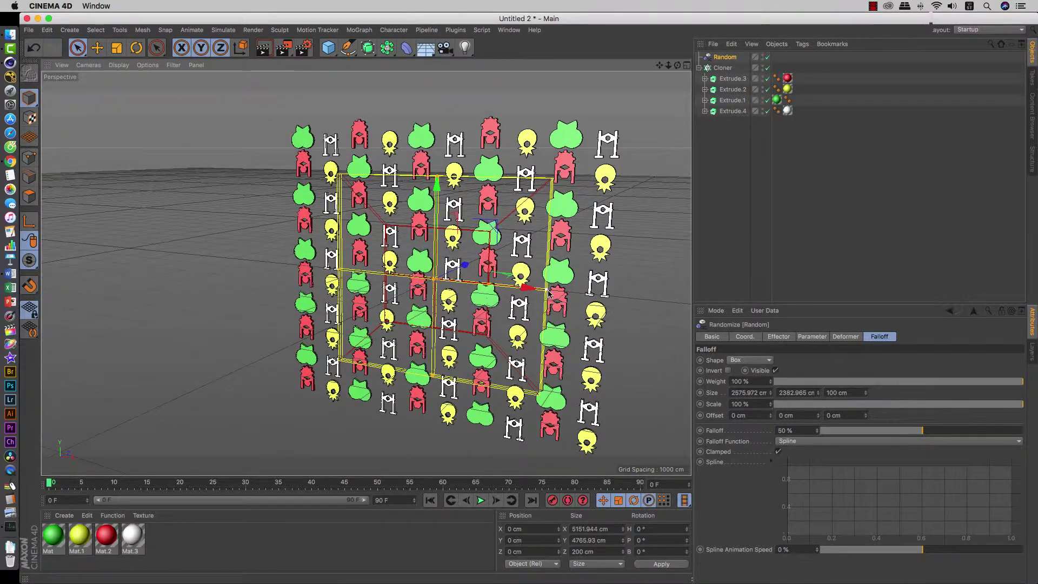
Step: Enlarge the Box falloff to about 4363 × 3819 × 380 cm with 5.5 % falloff
click(548, 292)
click(758, 360)
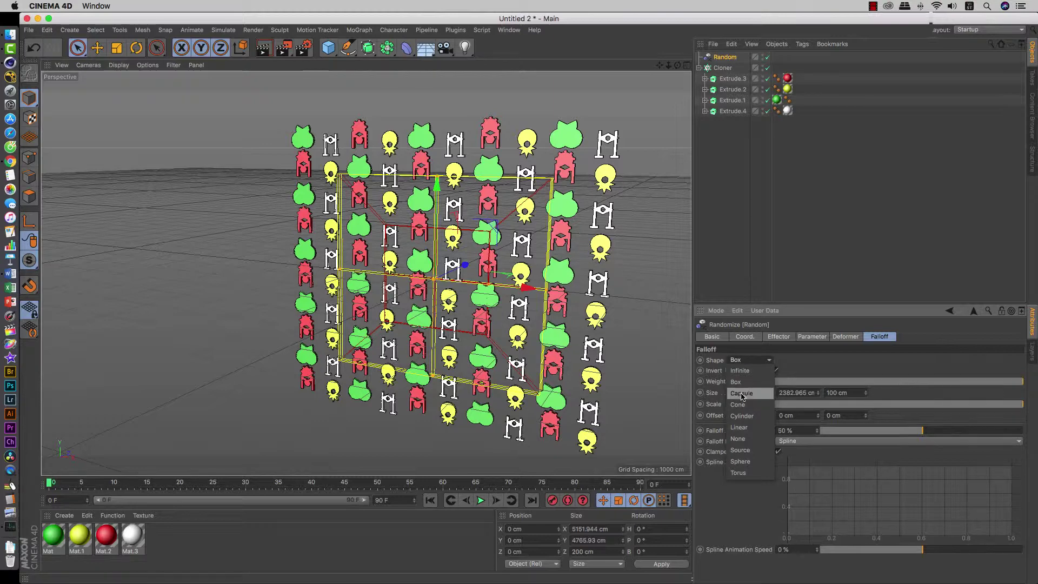
click(804, 361)
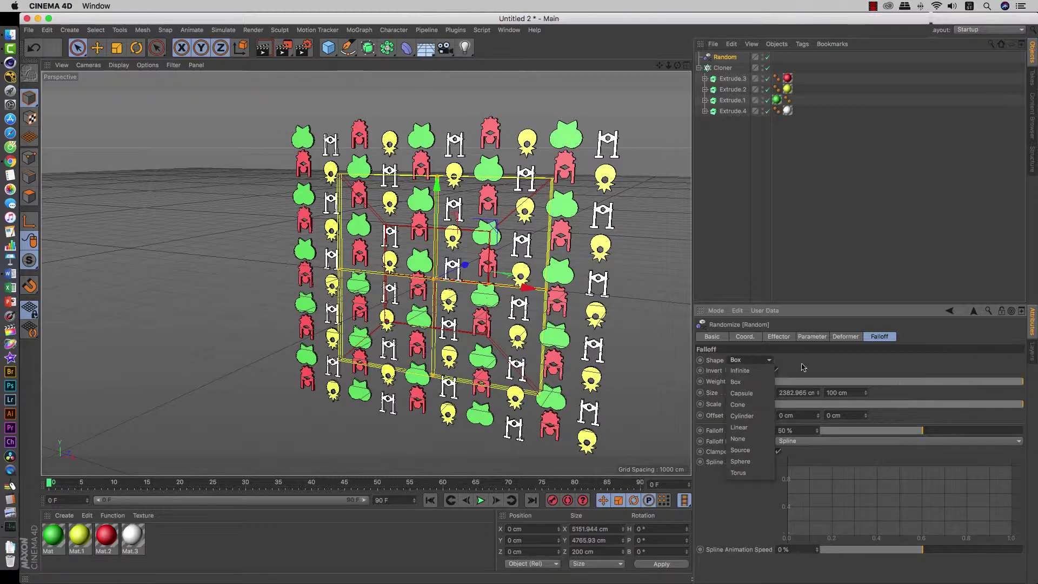
drag(547, 296, 620, 297)
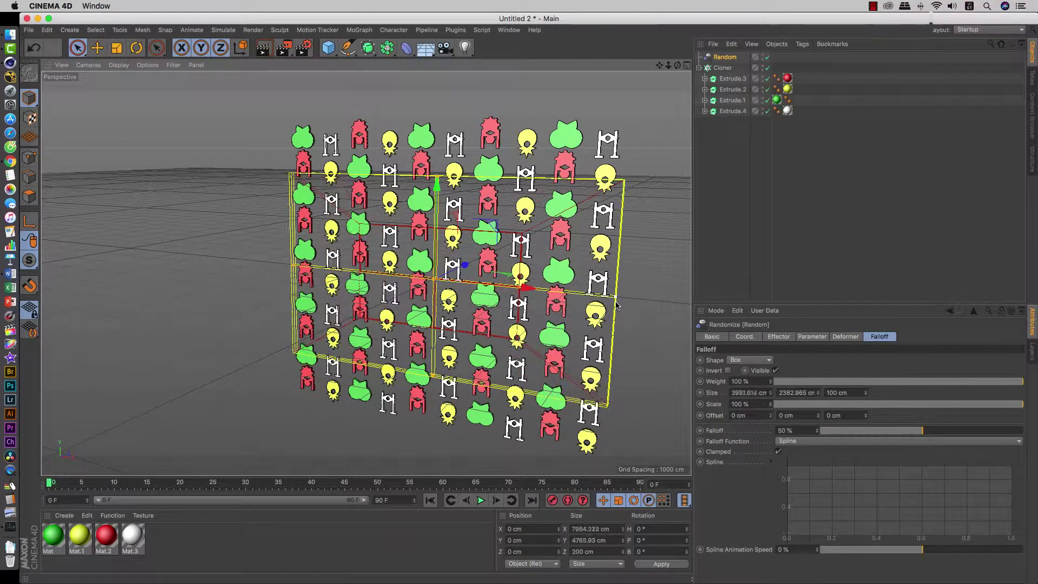
drag(438, 176, 439, 111)
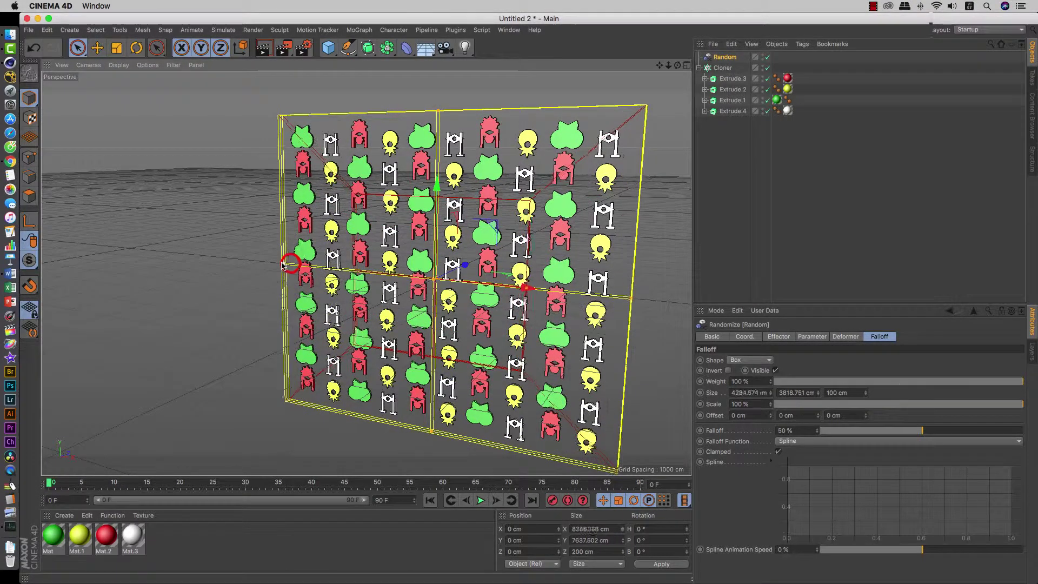
drag(287, 270, 279, 265)
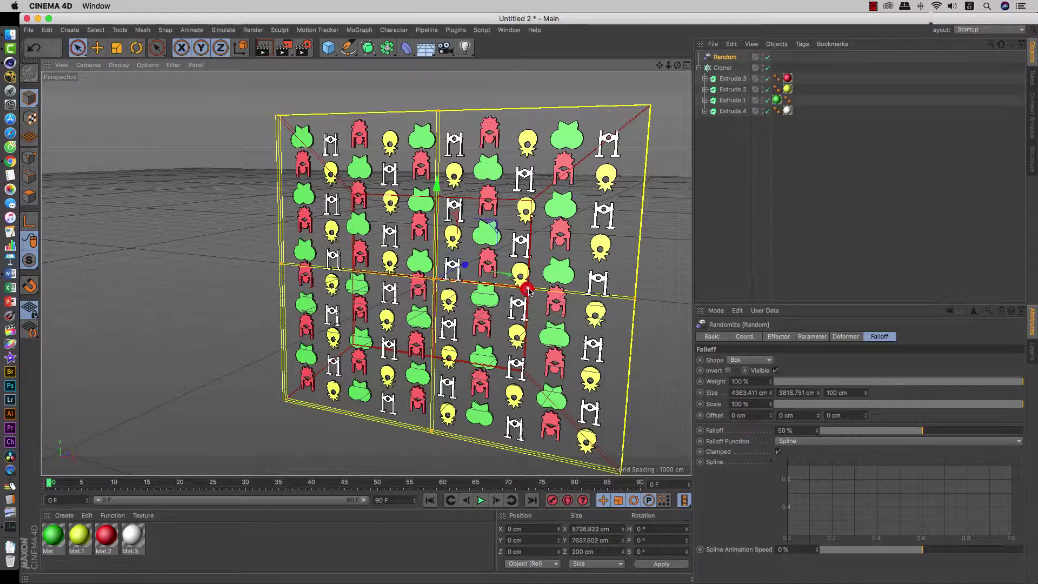
drag(526, 287, 620, 315)
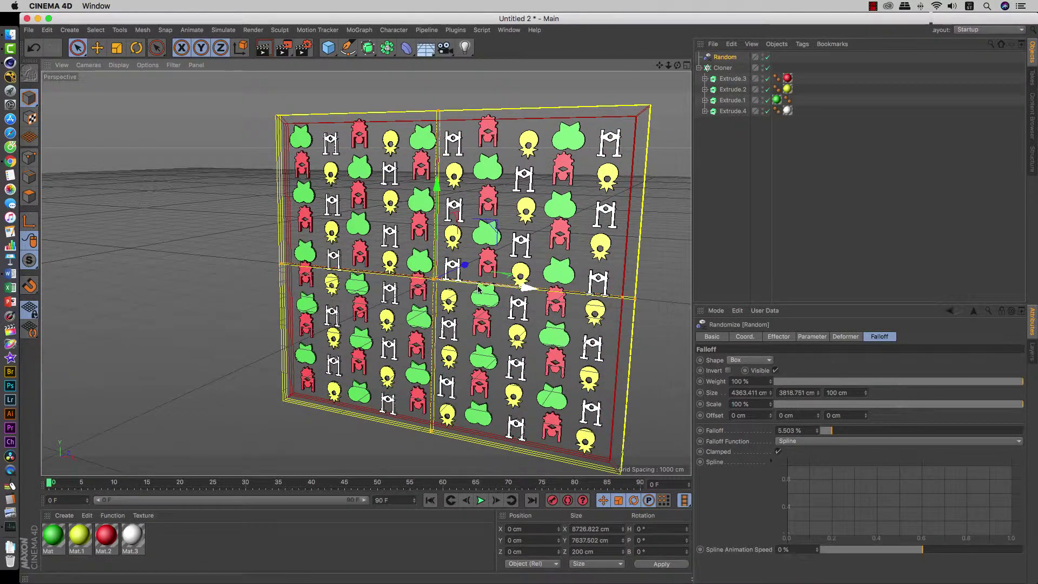
mouse_move(478, 290)
alt+mouse_down()
mouse_move(414, 309)
mouse_move(367, 306)
mouse_move(363, 274)
alt+mouse_up()
mouse_move(513, 277)
mouse_down()
mouse_move(627, 317)
mouse_move(404, 286)
mouse_up()
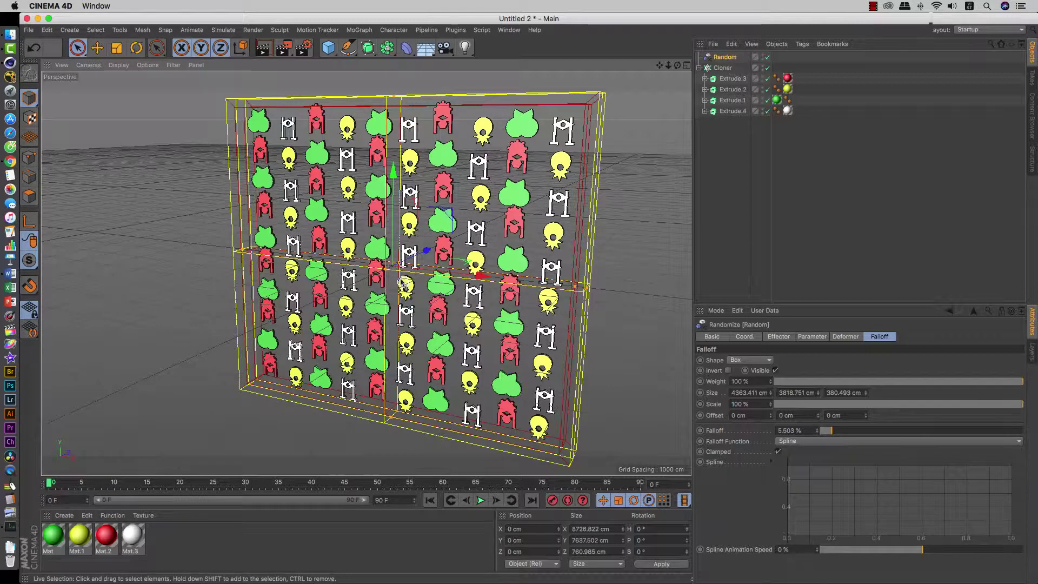
alt+drag(405, 283, 433, 292)
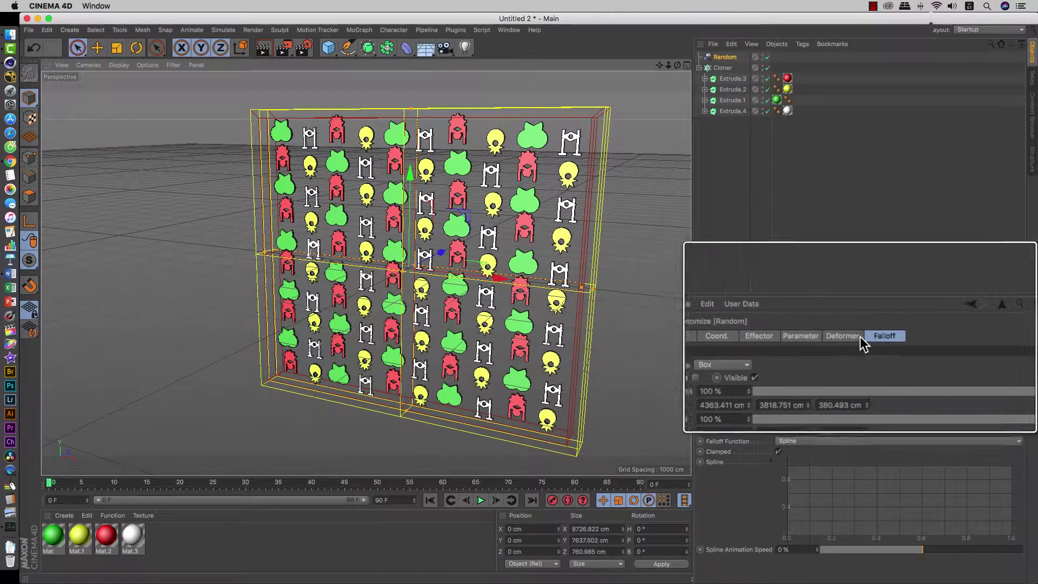
Step: Zero the Random effector's P.X, P.Y and P.Z position offsets
click(778, 337)
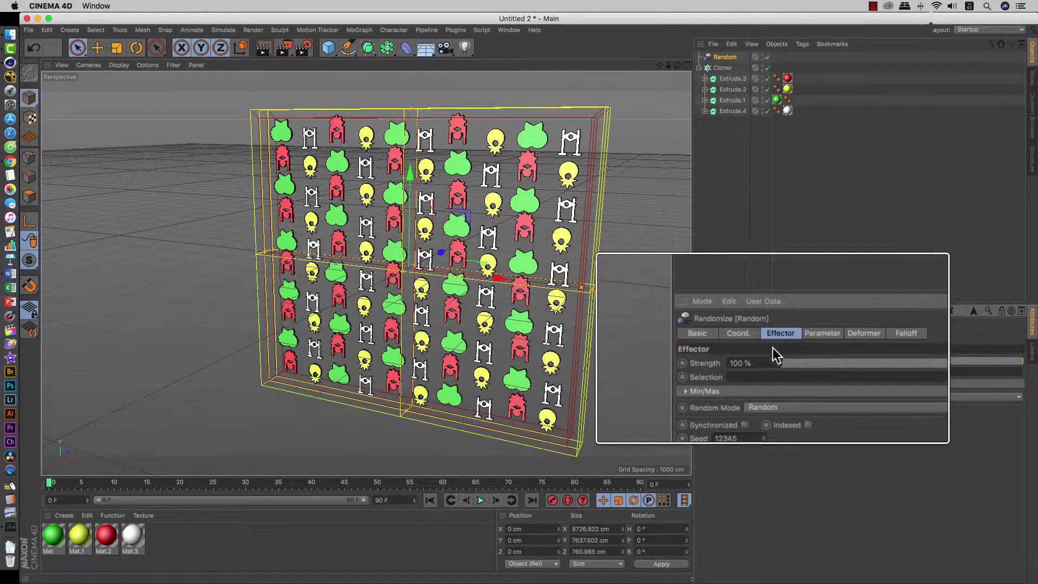
click(749, 337)
click(813, 336)
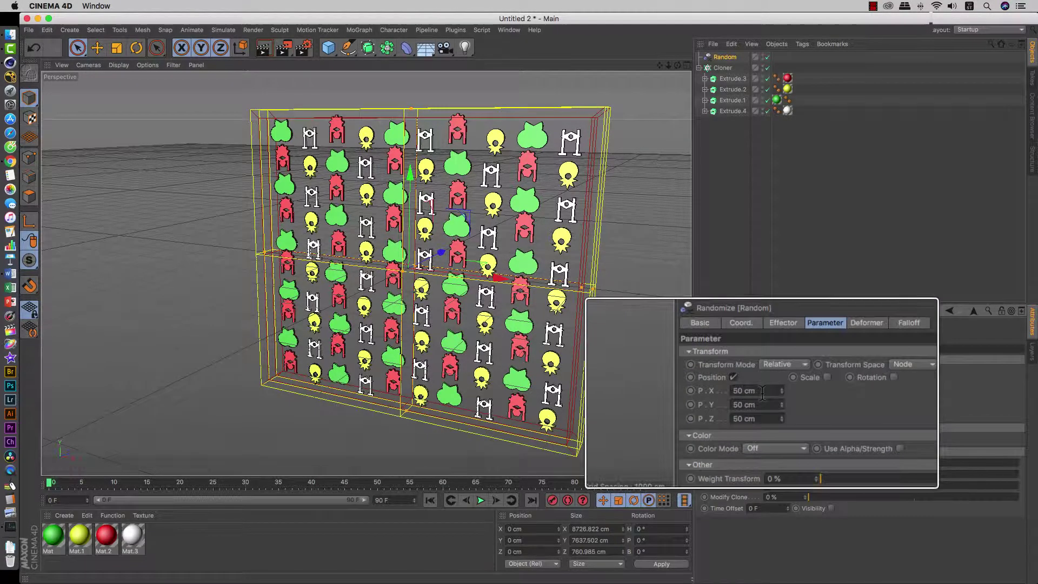
double_click(756, 390)
text(0)
double_click(754, 403)
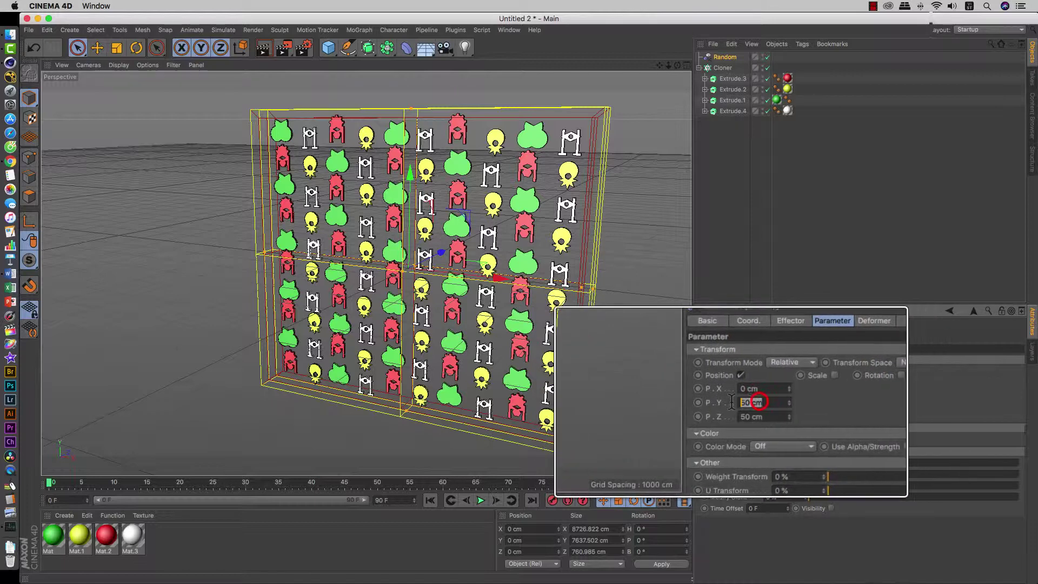
text(0)
double_click(737, 414)
text(0)
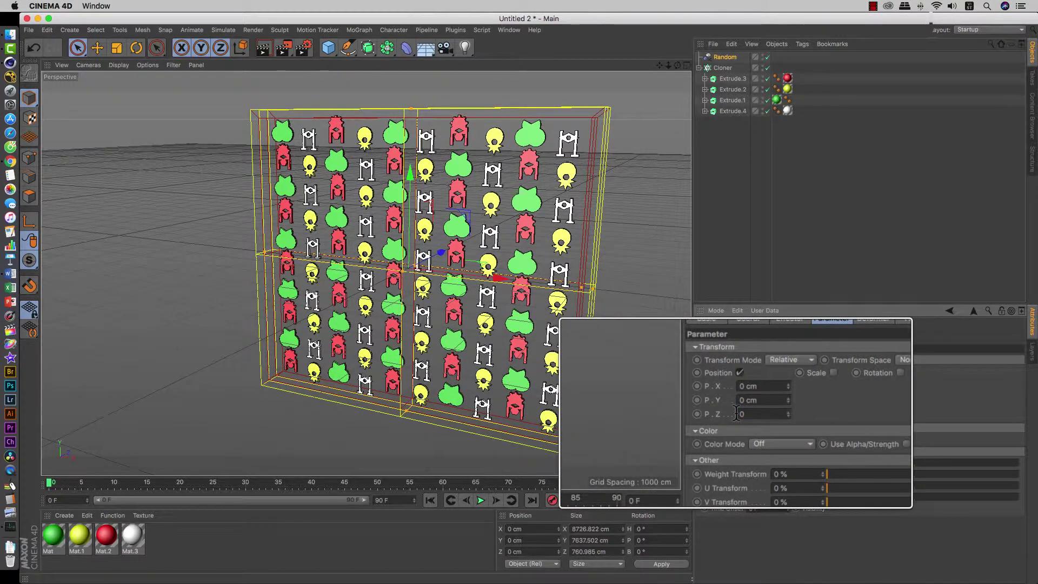
Step: Set the Random effector's P.Y offset to 1000 cm, trying 300 cm first
double_click(754, 402)
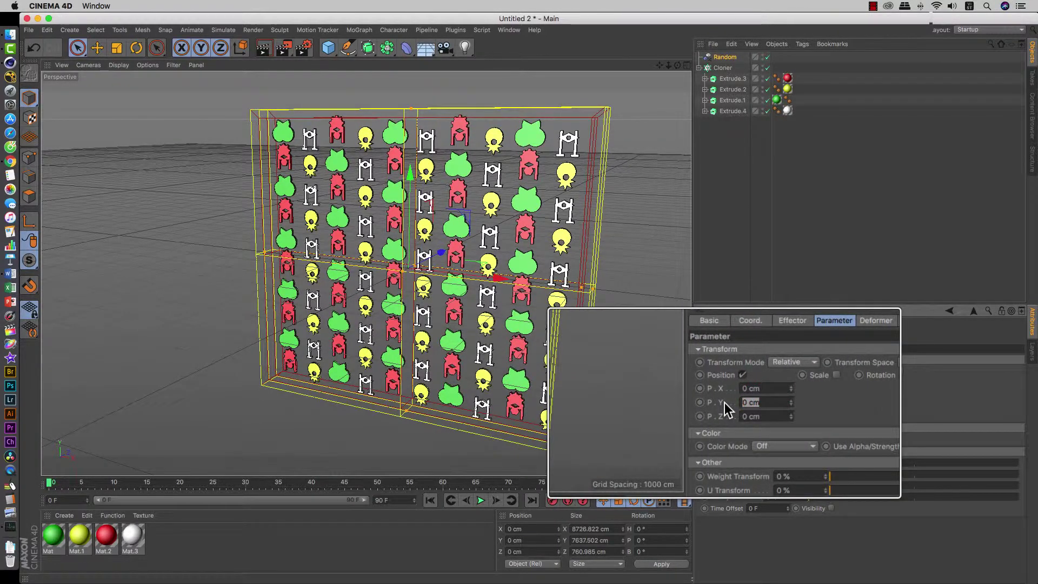
text(300)
key(Return)
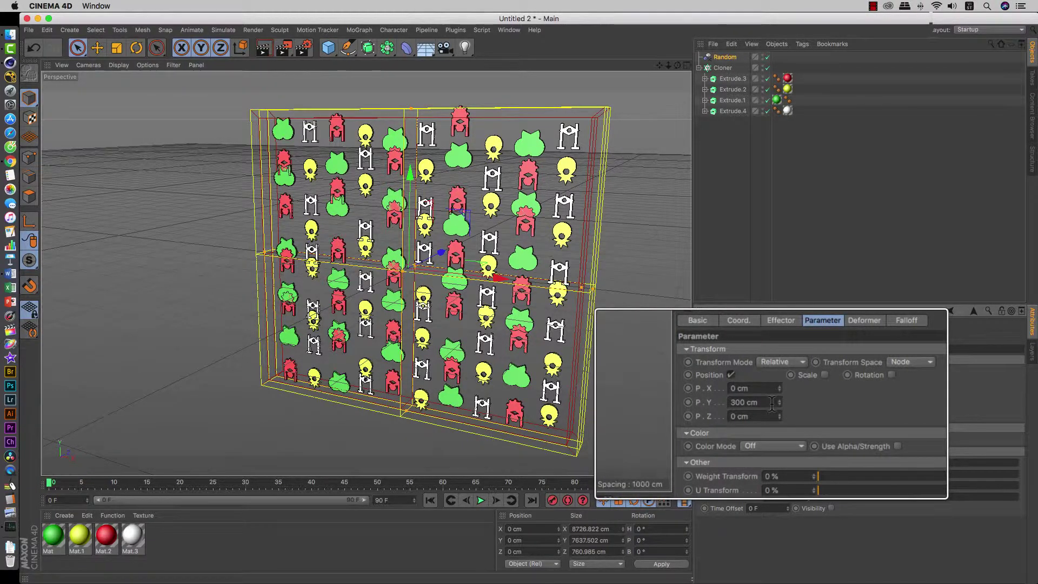
double_click(769, 403)
text(1000)
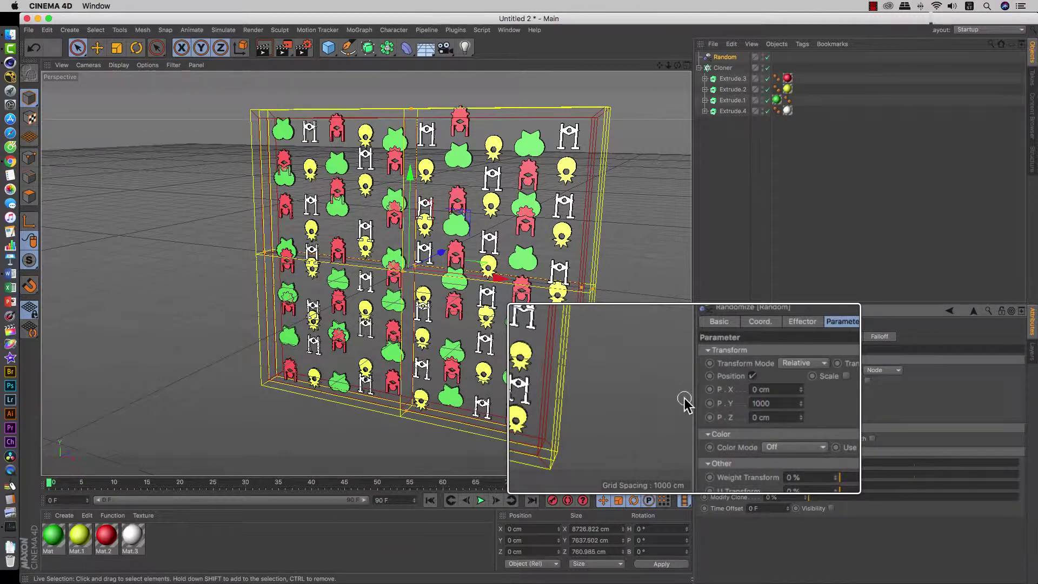
key(Return)
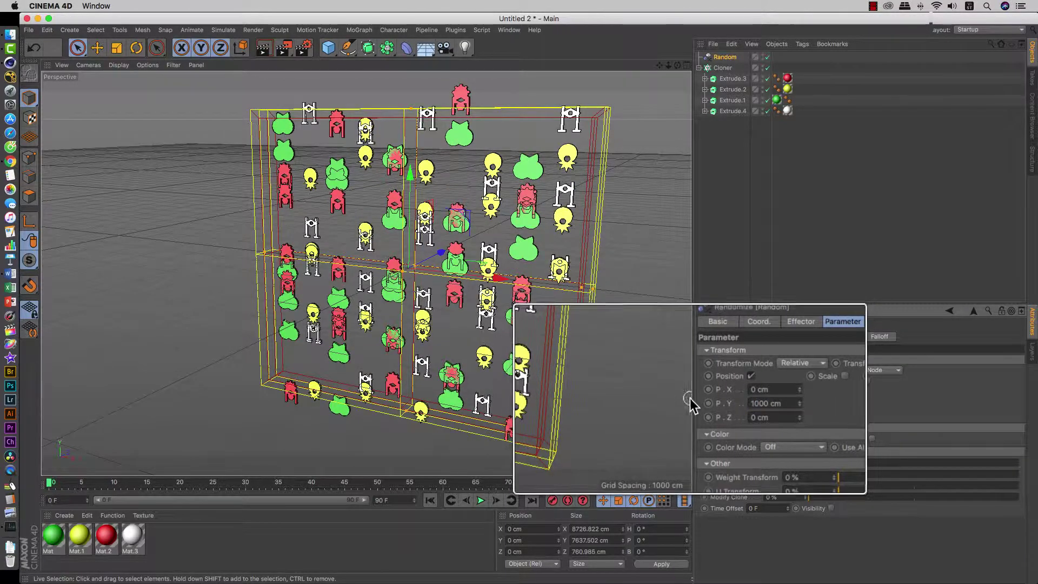
Step: Move the Random effector along Y through the wall, leaving it below at −6569 cm
click(730, 58)
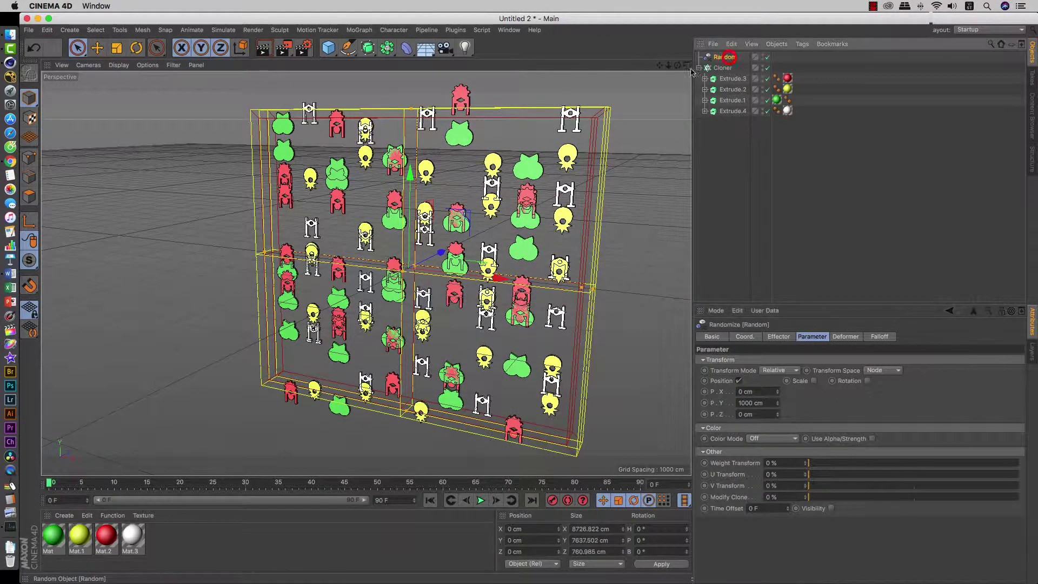
key(e)
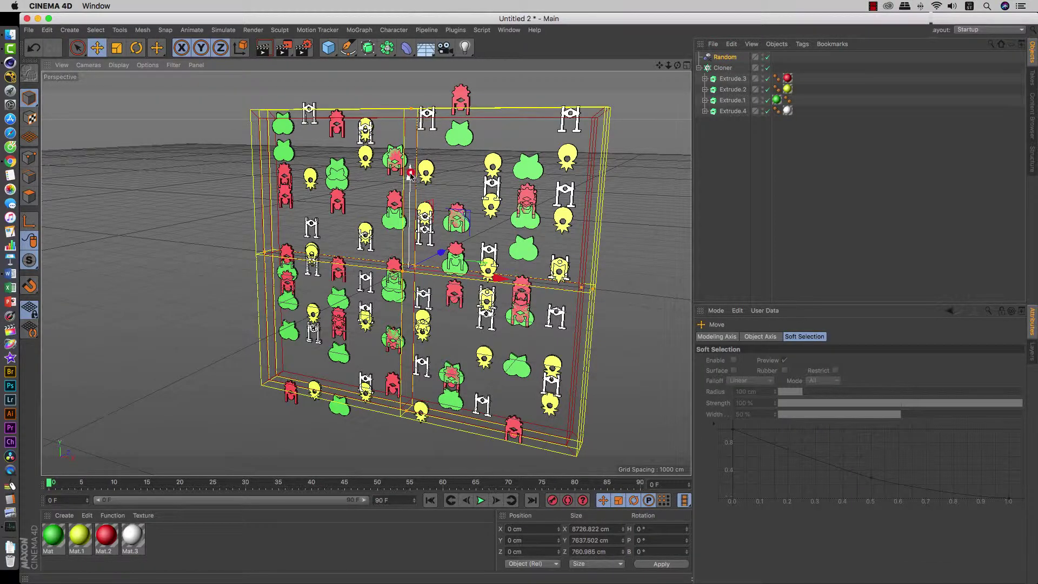
mouse_move(411, 174)
mouse_down()
mouse_move(393, 441)
mouse_move(403, 245)
mouse_move(410, 421)
mouse_move(396, 436)
mouse_up()
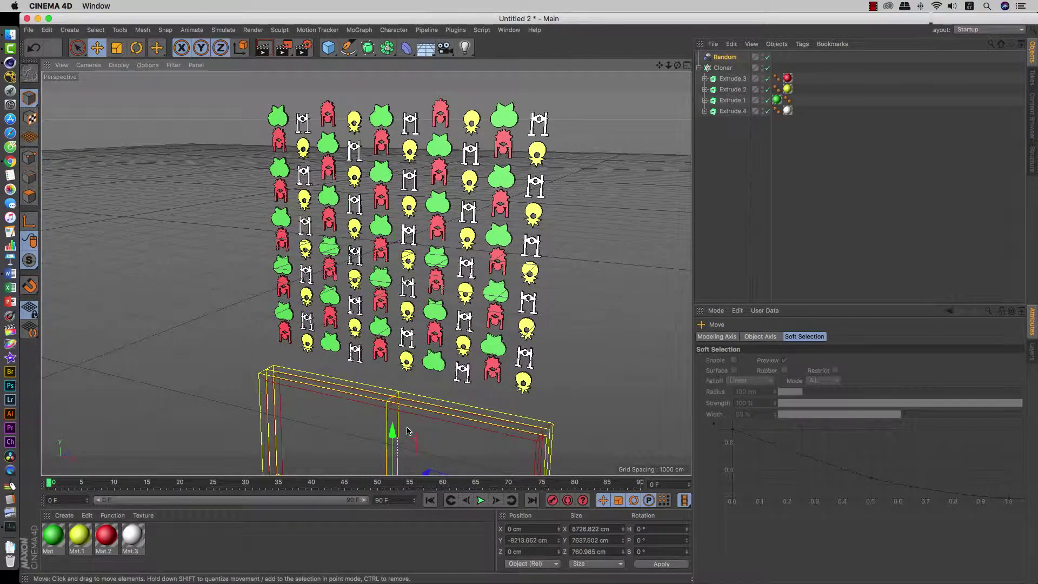
drag(396, 432, 437, 209)
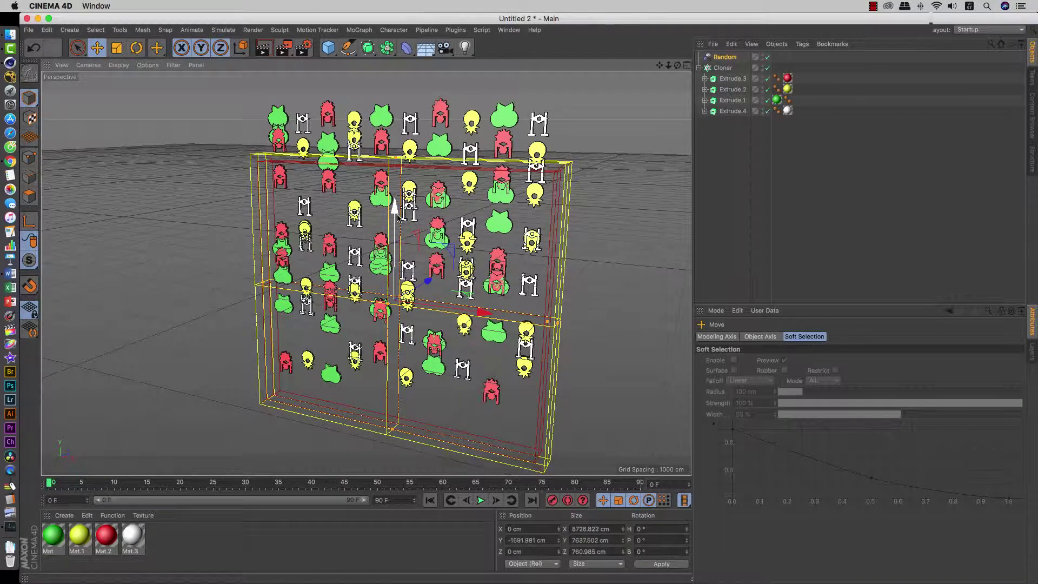
drag(395, 208, 395, 76)
drag(405, 236, 398, 215)
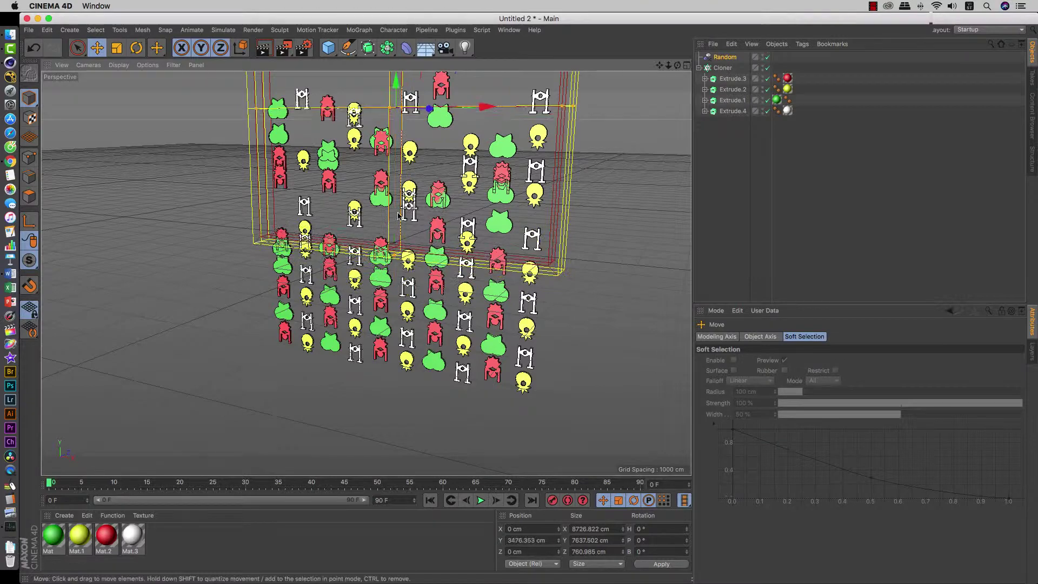
scroll(409, 192, down, 3)
scroll(400, 184, down, 3)
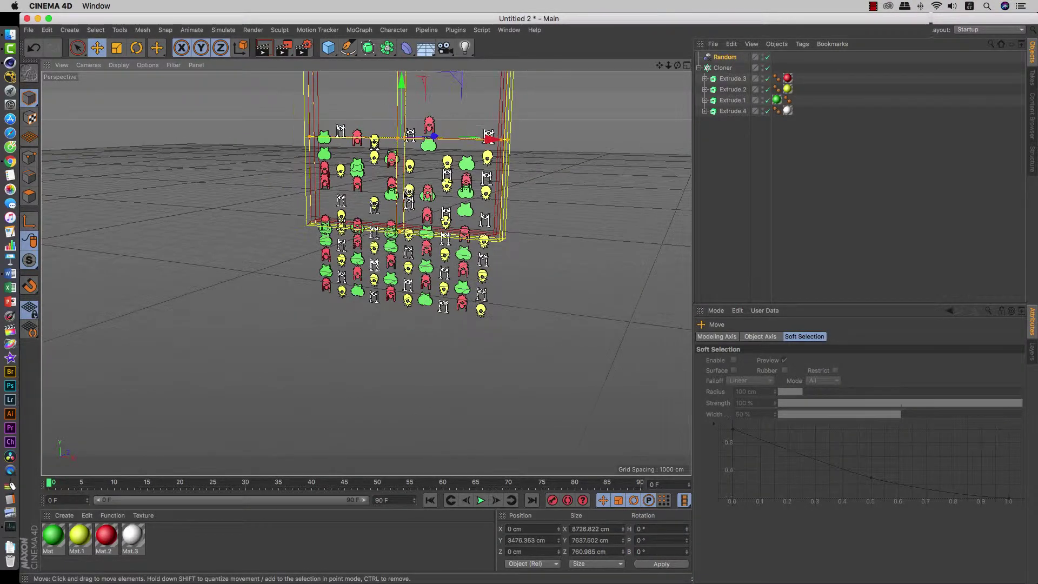
scroll(384, 171, down, 3)
mouse_move(374, 158)
mouse_down()
mouse_move(377, 59)
mouse_move(342, 306)
mouse_move(342, 425)
mouse_up()
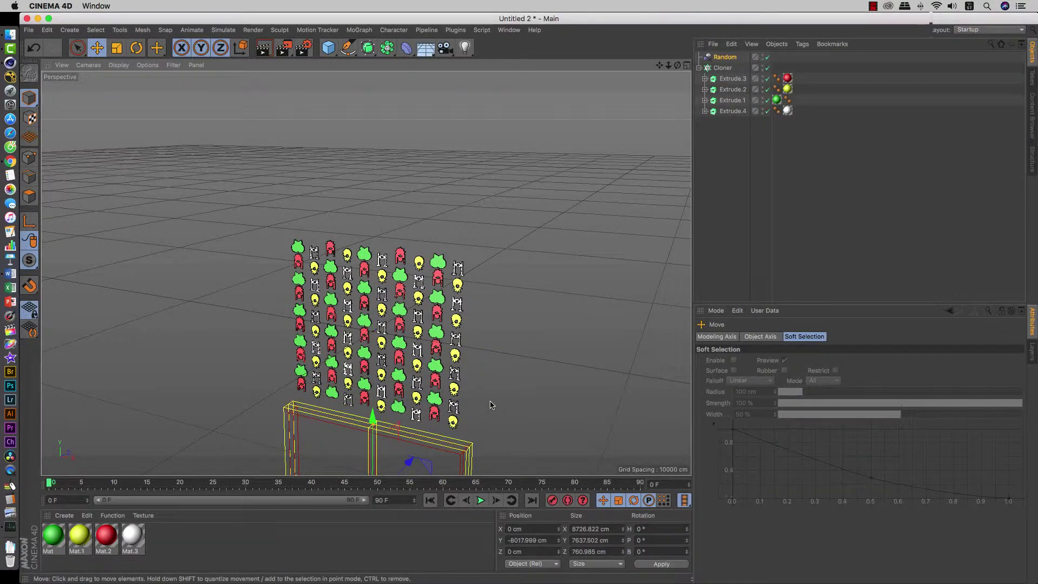
click(734, 58)
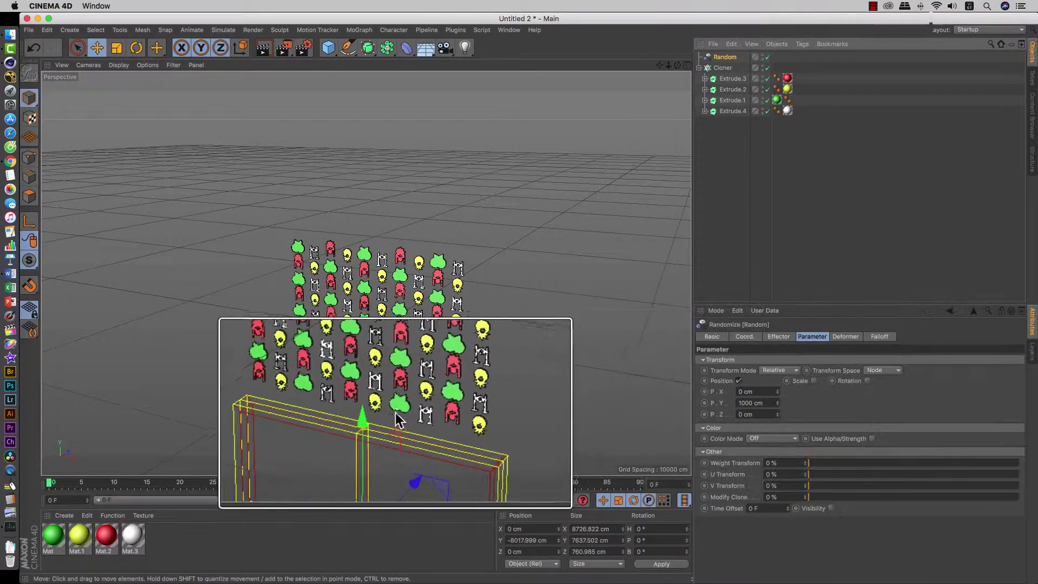
mouse_move(371, 417)
mouse_down()
mouse_move(379, 408)
mouse_move(375, 426)
mouse_up()
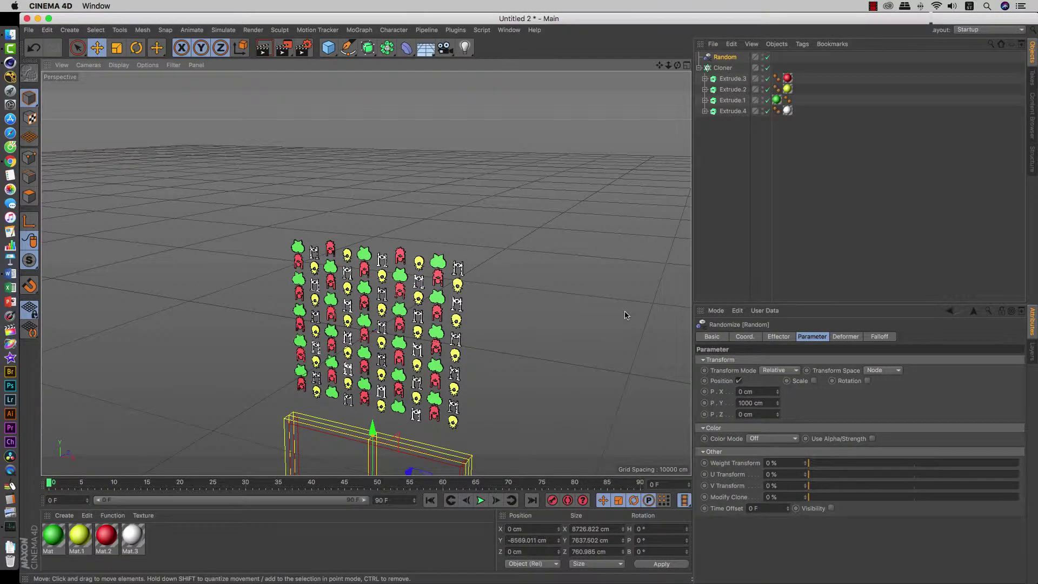
Step: Inspect the finished Tu1.c4d setup, then return to the Untitled 2 document
click(510, 30)
click(532, 310)
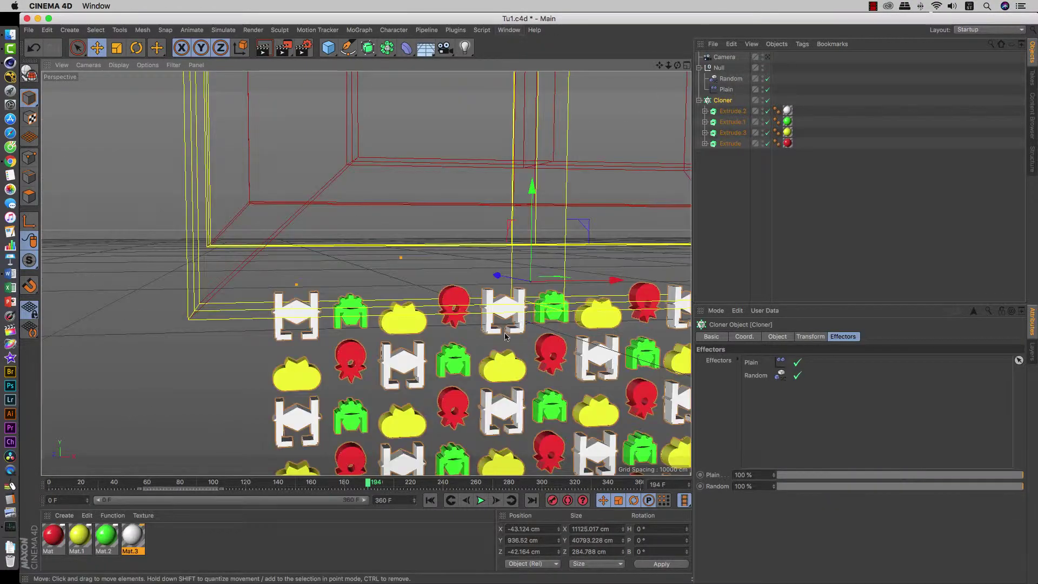
scroll(544, 266, down, 3)
scroll(538, 232, down, 2)
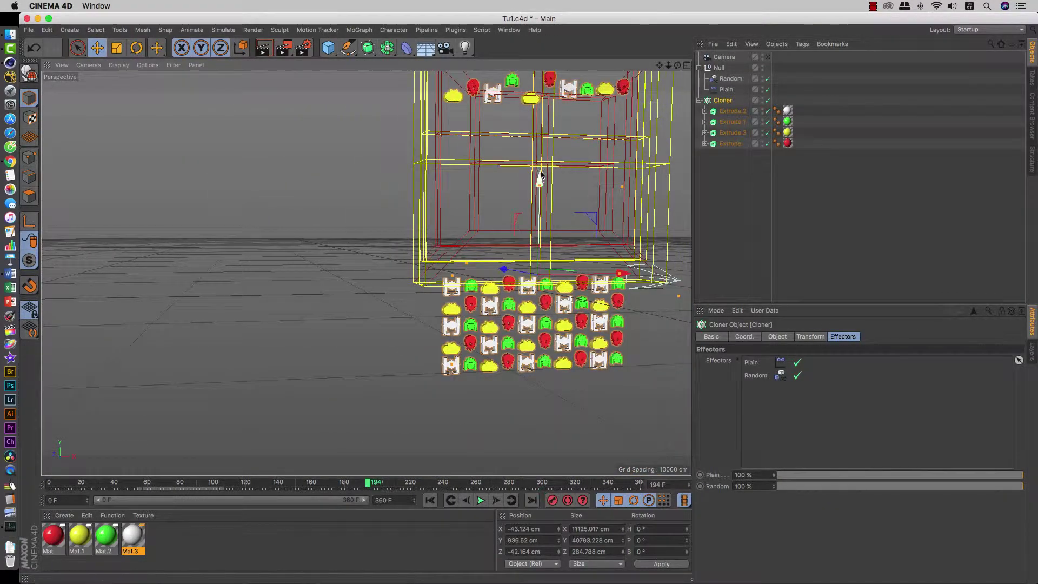
drag(540, 175, 544, 262)
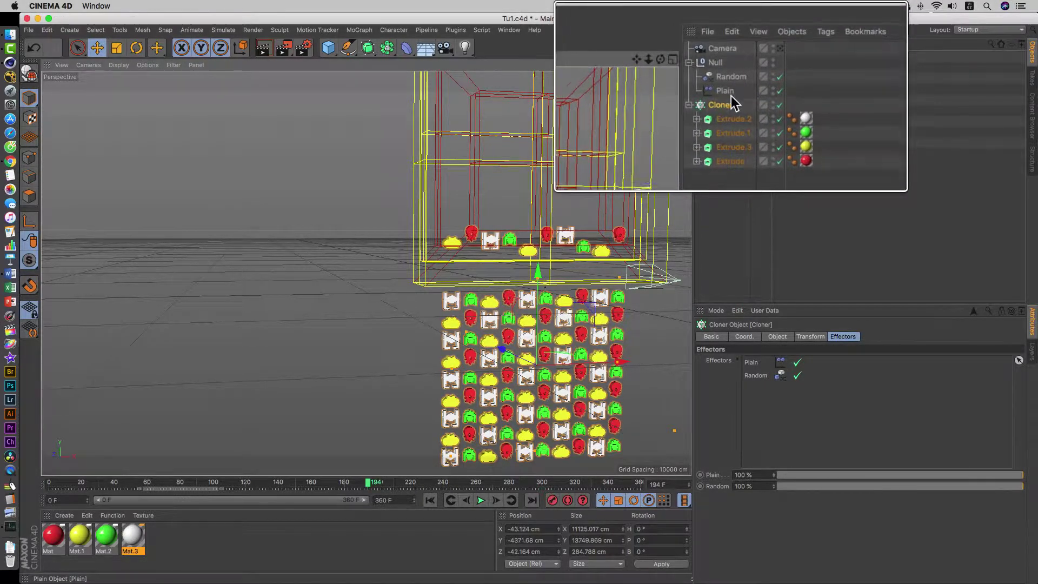
click(509, 30)
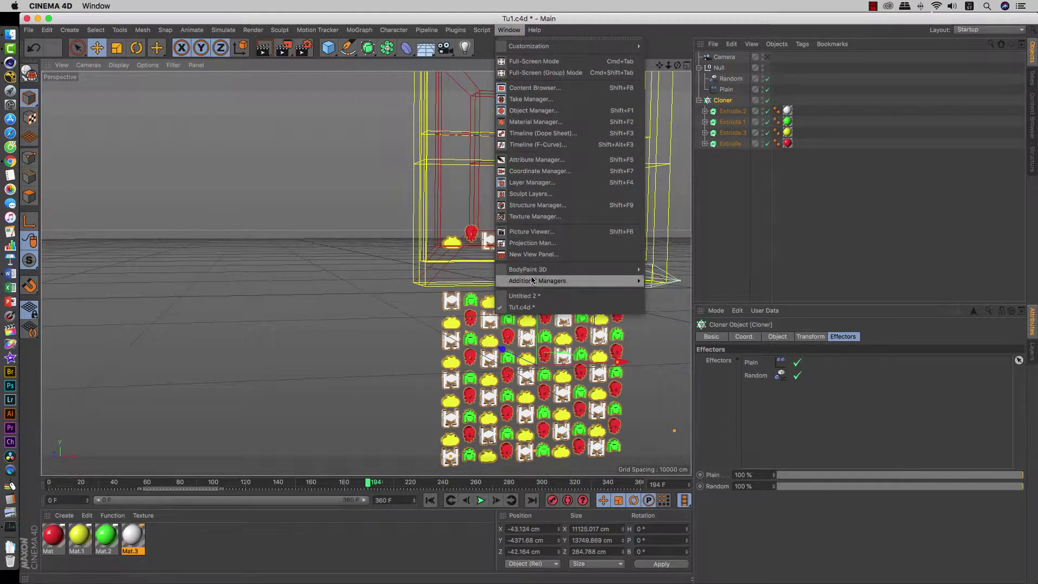
click(528, 296)
Step: Create a new Plain effector from the MoGraph Effector menu
scroll(399, 357, up, 2)
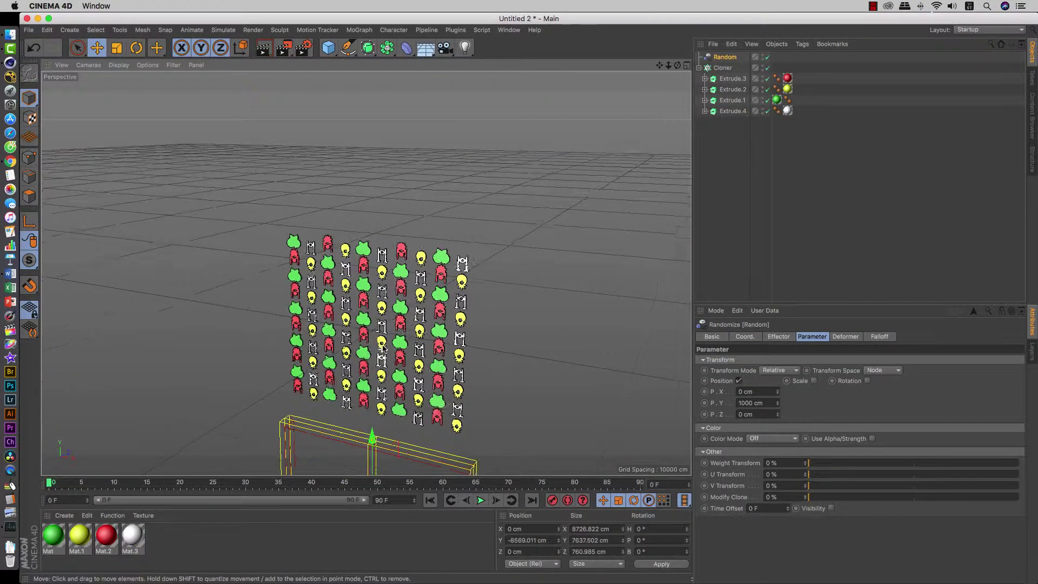
scroll(400, 357, up, 2)
scroll(408, 359, up, 2)
scroll(408, 360, up, 1)
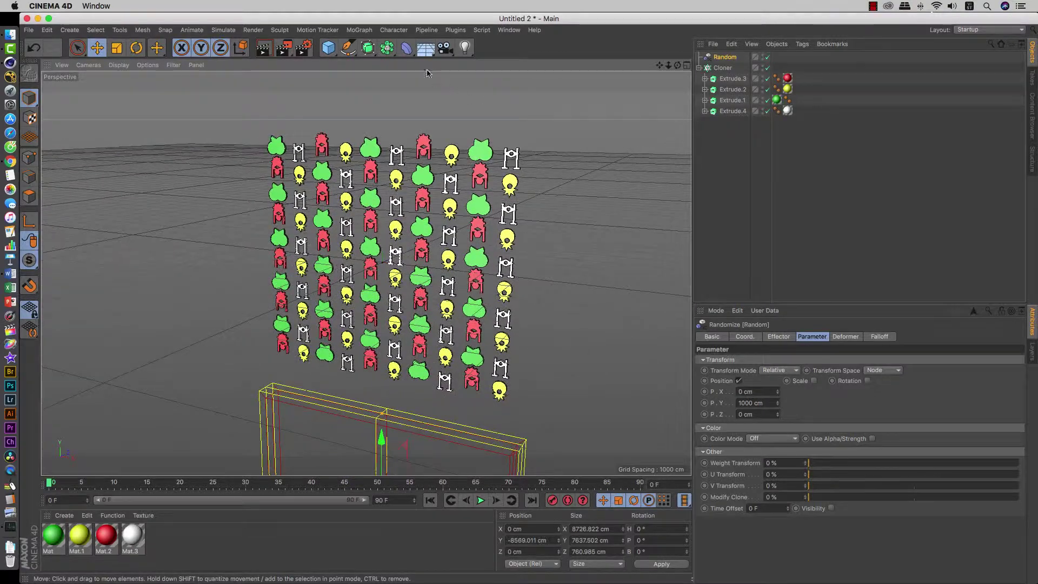
click(360, 31)
mouse_move(381, 46)
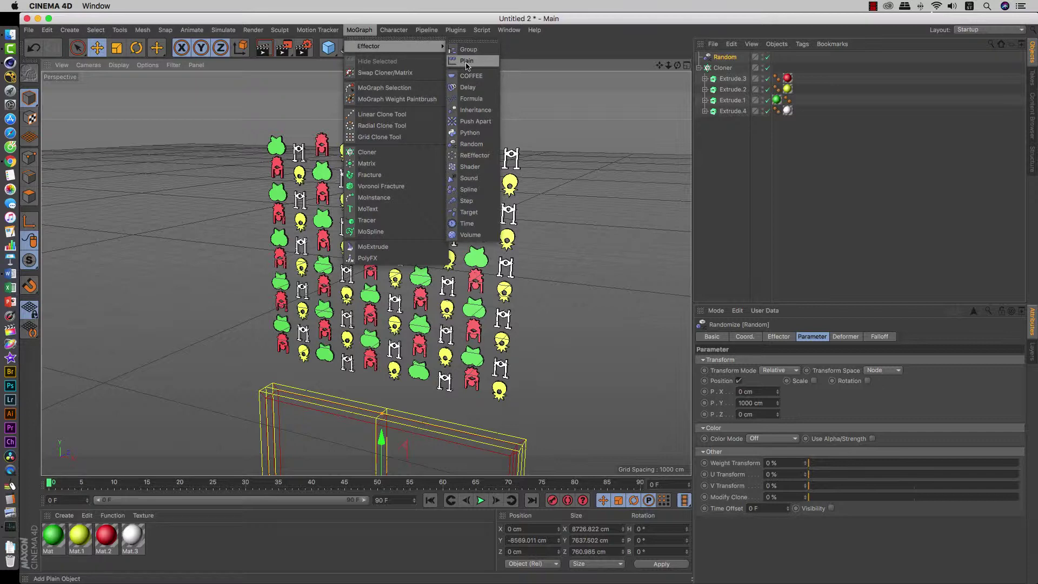
click(467, 62)
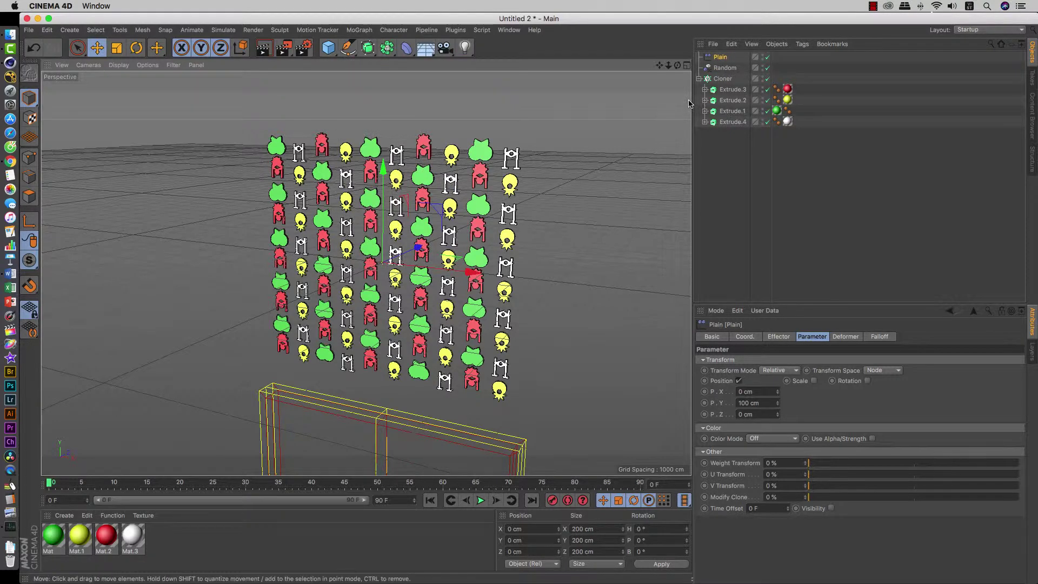
Step: Add Plain to the Cloner's Effectors list beside Random, then select Plain for editing
click(727, 82)
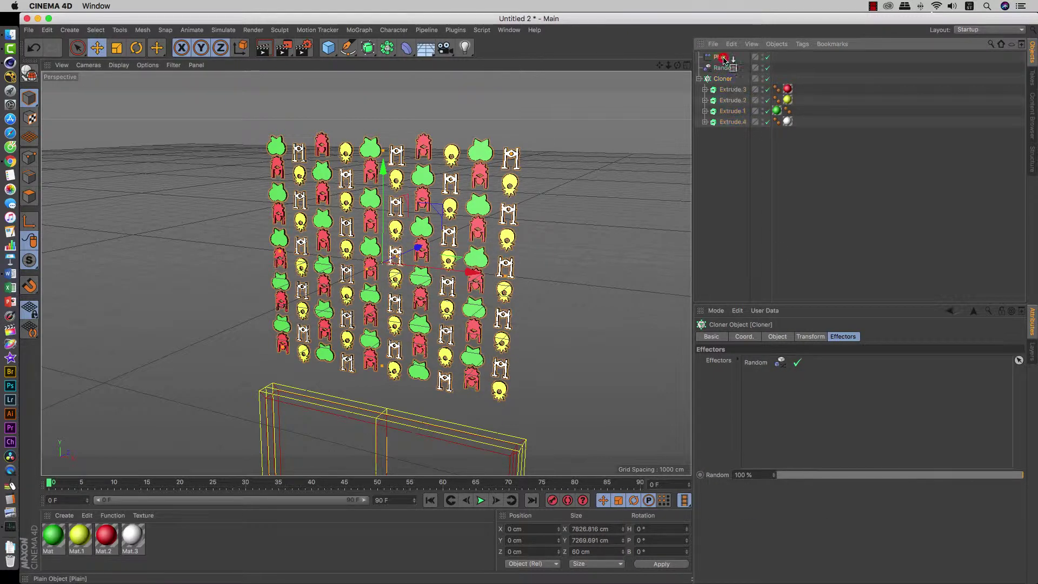
drag(775, 379, 776, 380)
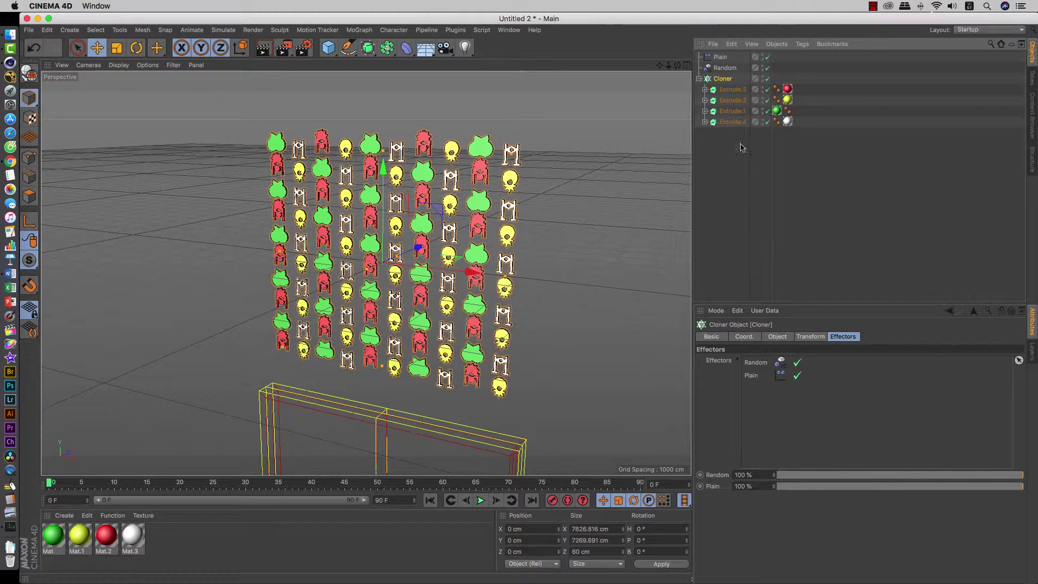
click(724, 58)
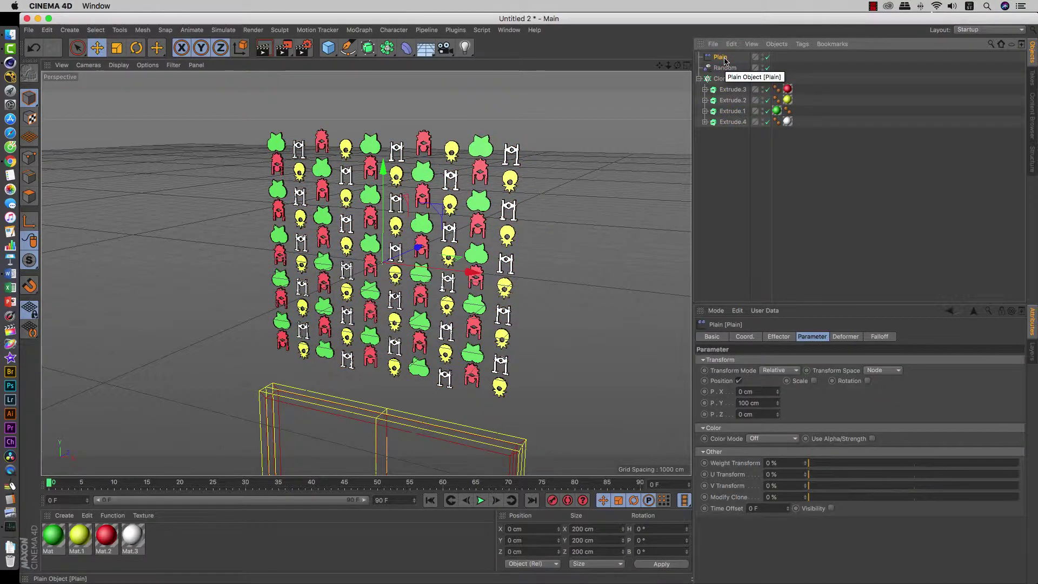
double_click(725, 58)
click(790, 146)
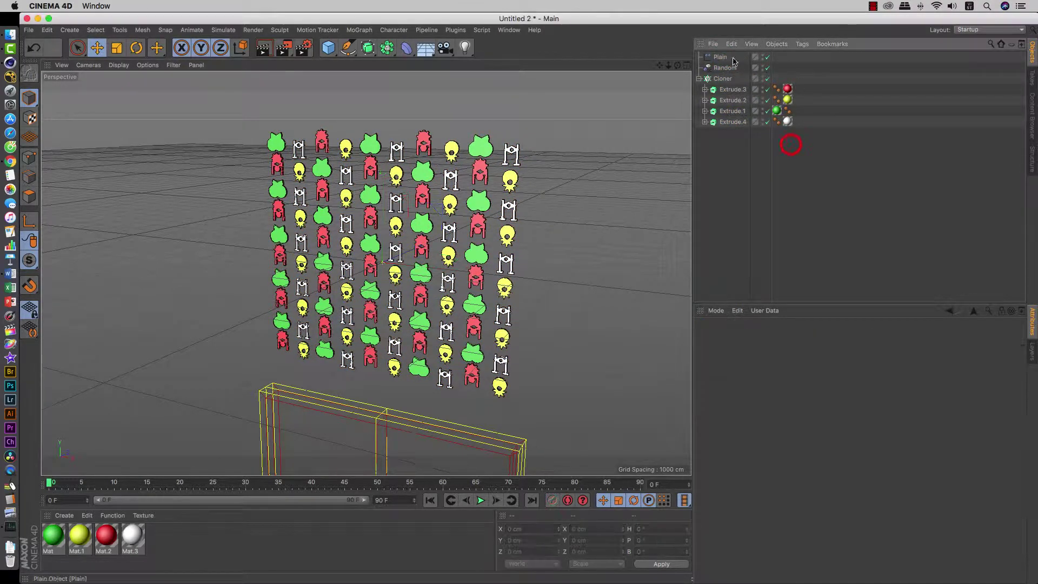
Step: Disable the Random effector and set Plain's falloff shape to Box
click(767, 69)
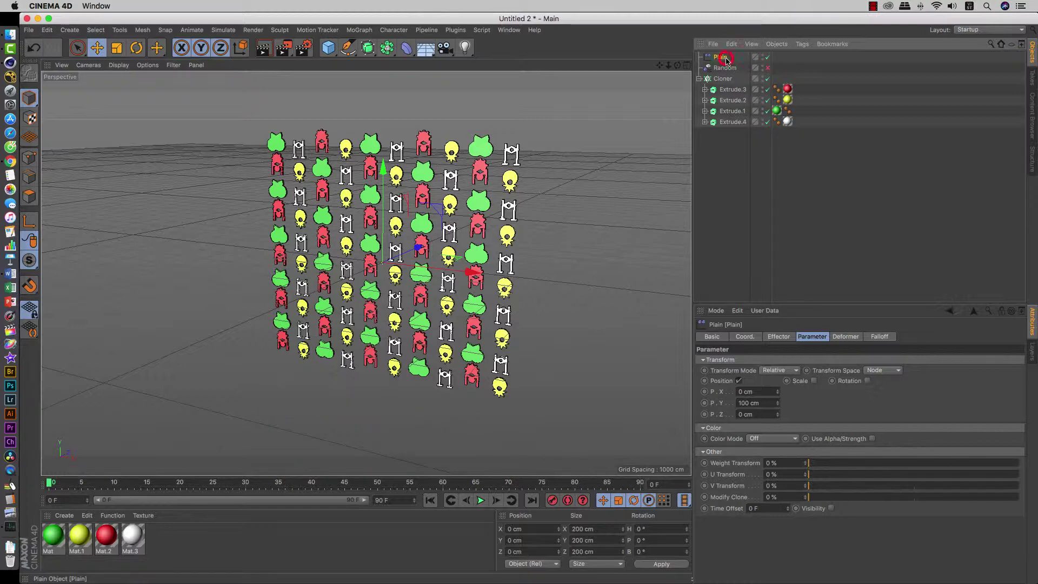
click(879, 338)
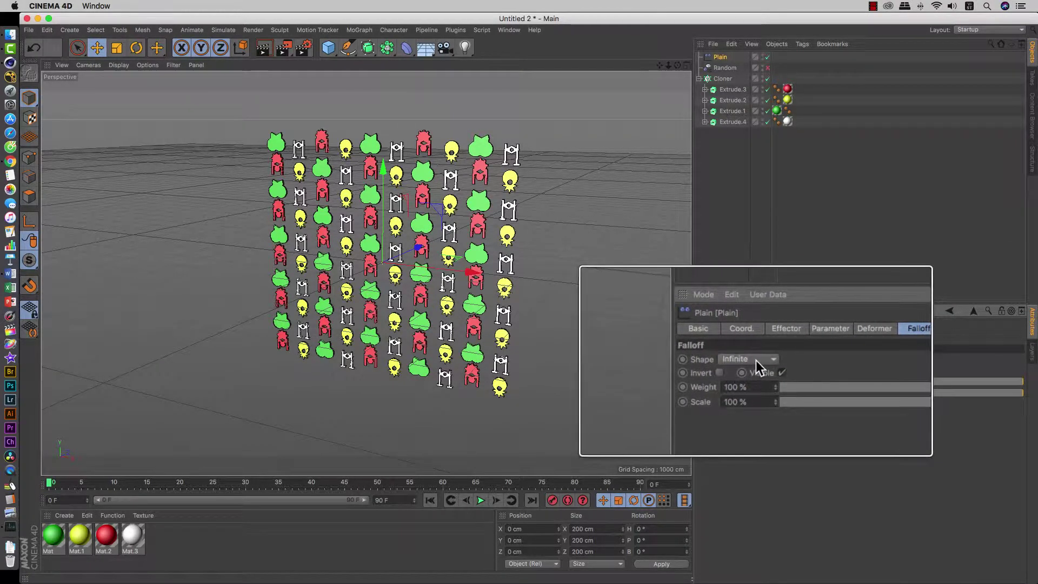
click(756, 360)
click(741, 384)
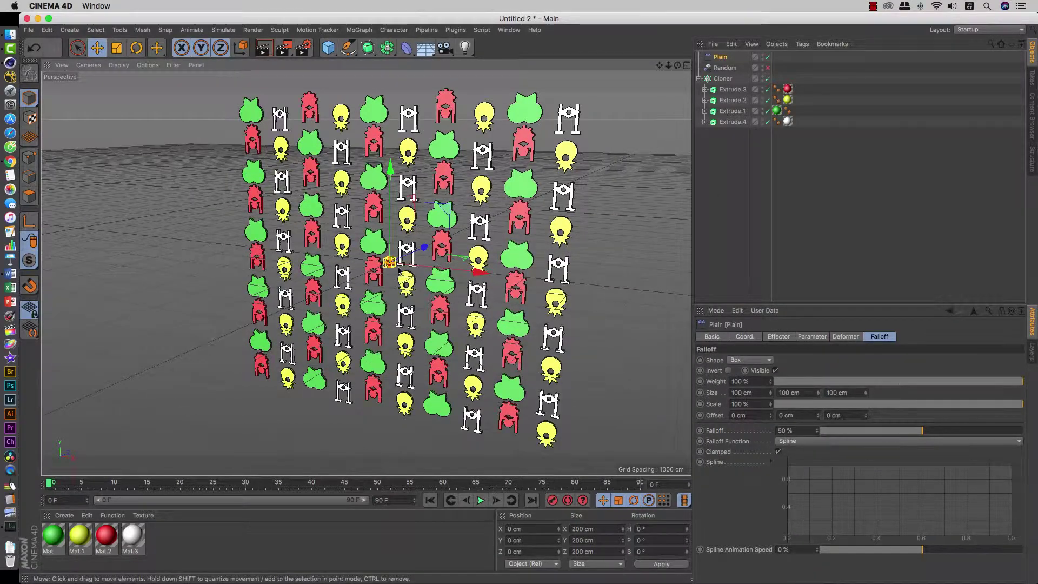
Step: Stretch the Box falloff wider along X across the clone grid
scroll(398, 267, up, 5)
scroll(398, 268, up, 3)
scroll(395, 266, up, 3)
scroll(392, 265, up, 3)
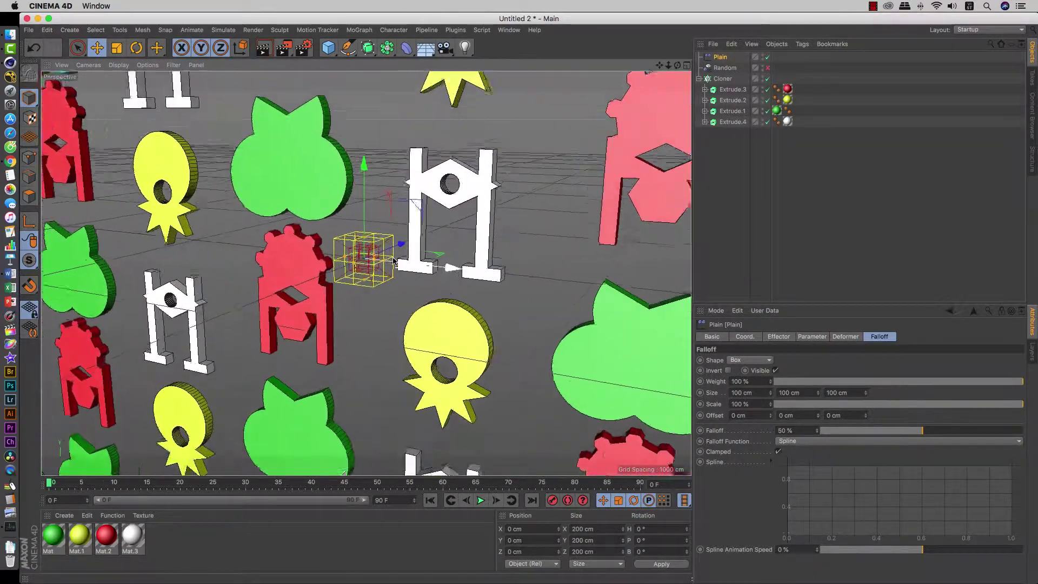
scroll(387, 263, up, 2)
drag(387, 263, 600, 298)
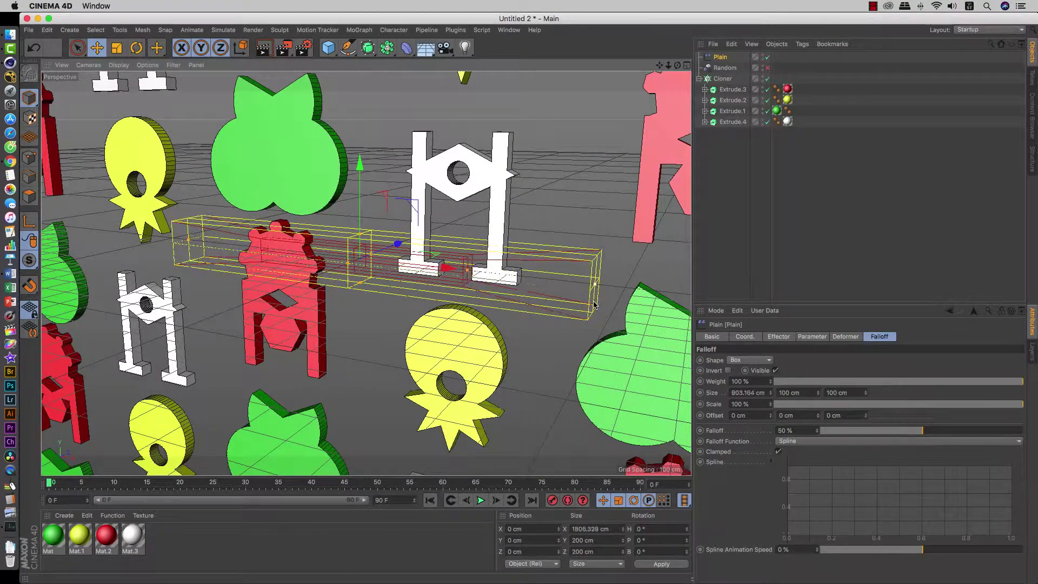
scroll(602, 297, down, 3)
scroll(603, 297, down, 2)
scroll(601, 298, down, 2)
scroll(573, 286, down, 3)
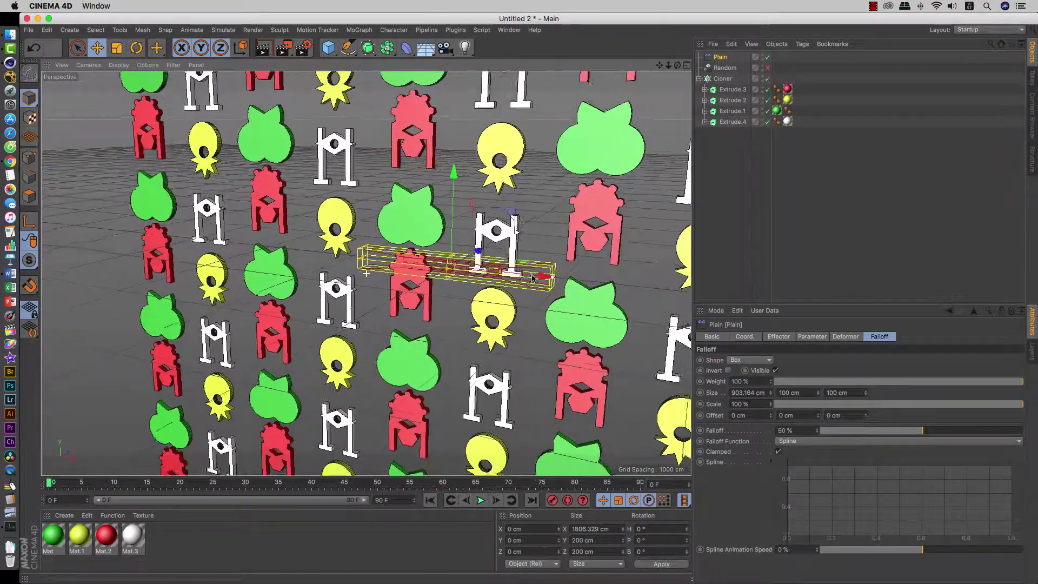
scroll(535, 273, down, 2)
drag(521, 267, 622, 286)
Step: Make the falloff box taller and extend it upward to enclose the whole grid
scroll(622, 281, down, 2)
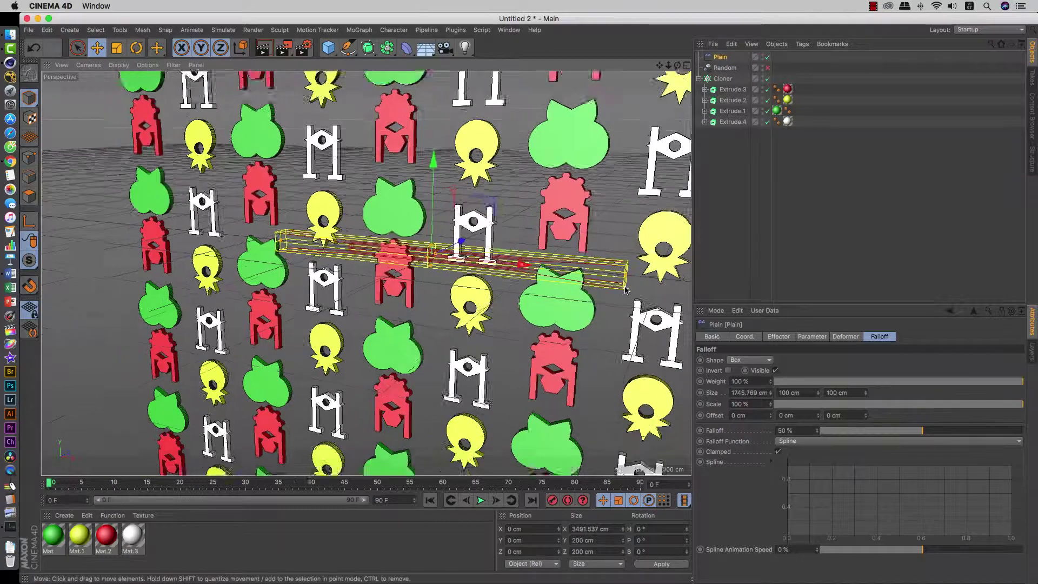
scroll(621, 273, down, 3)
scroll(513, 262, down, 2)
scroll(512, 263, down, 2)
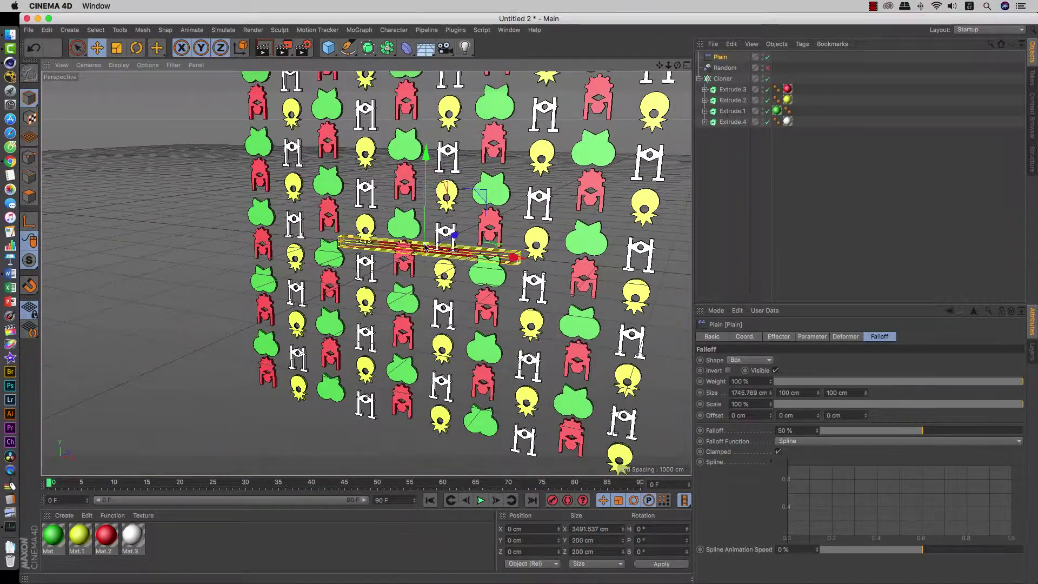
drag(425, 247, 661, 275)
scroll(520, 261, down, 2)
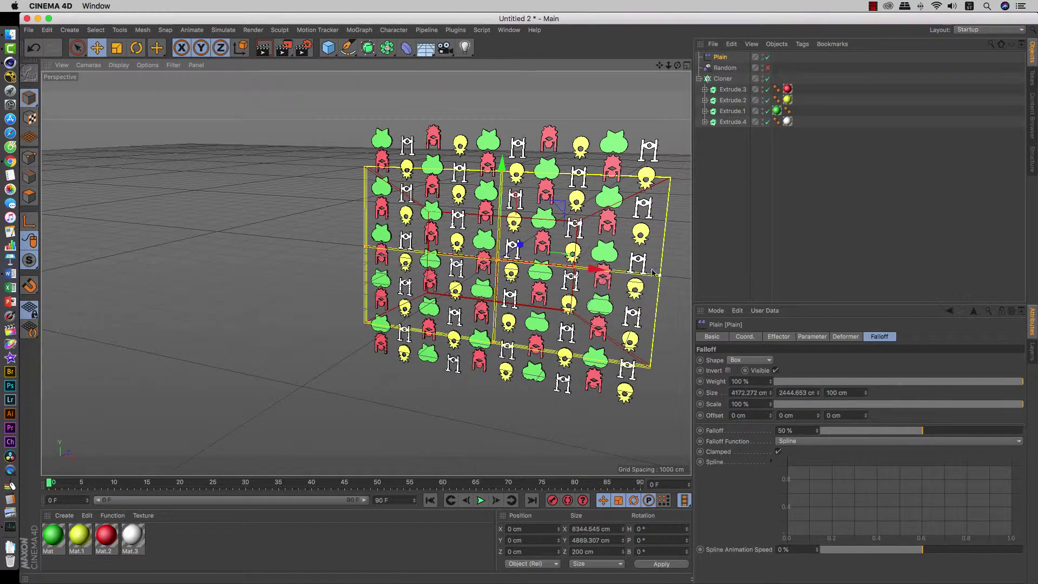
drag(502, 174, 503, 119)
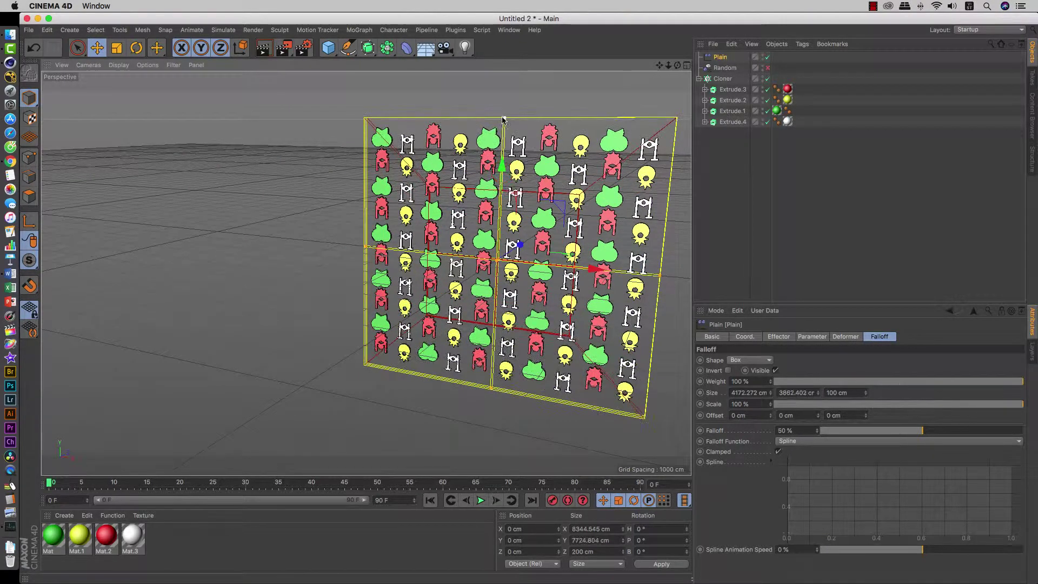
drag(658, 276, 662, 276)
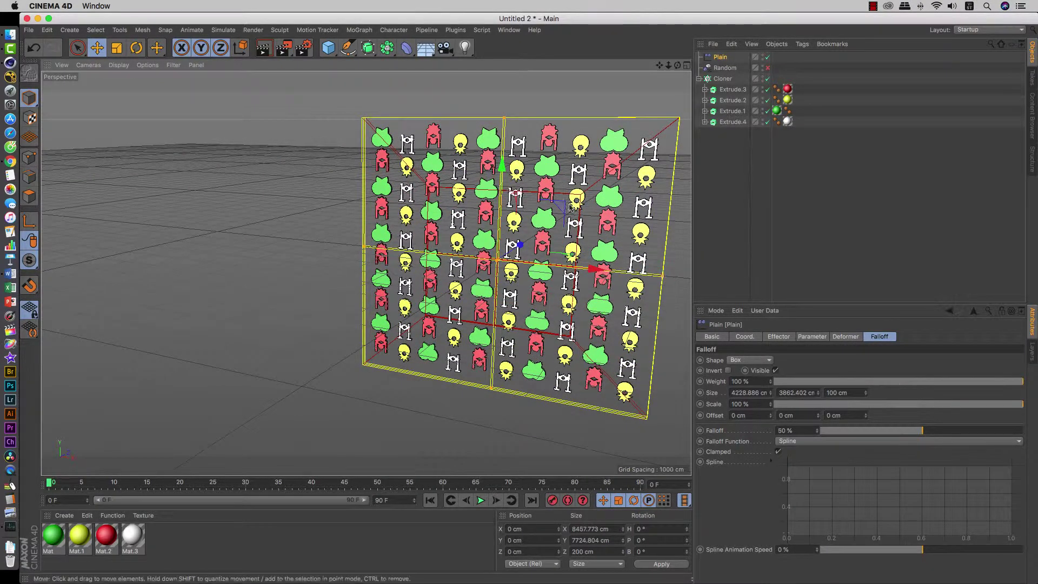
Step: Lower Plain's falloff value to about 4.5%
scroll(551, 296, up, 3)
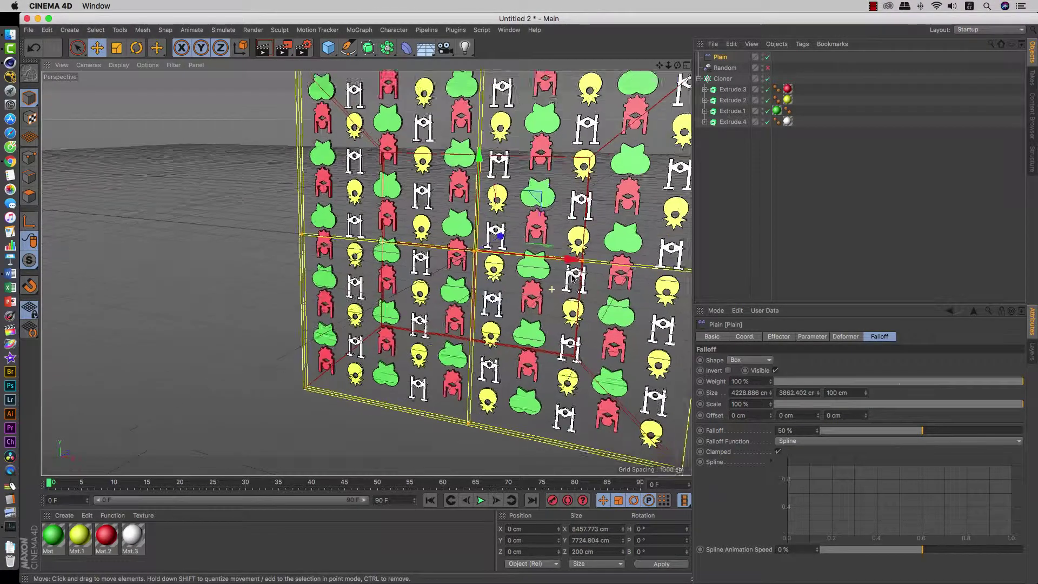
scroll(582, 272, up, 2)
drag(582, 264, 605, 264)
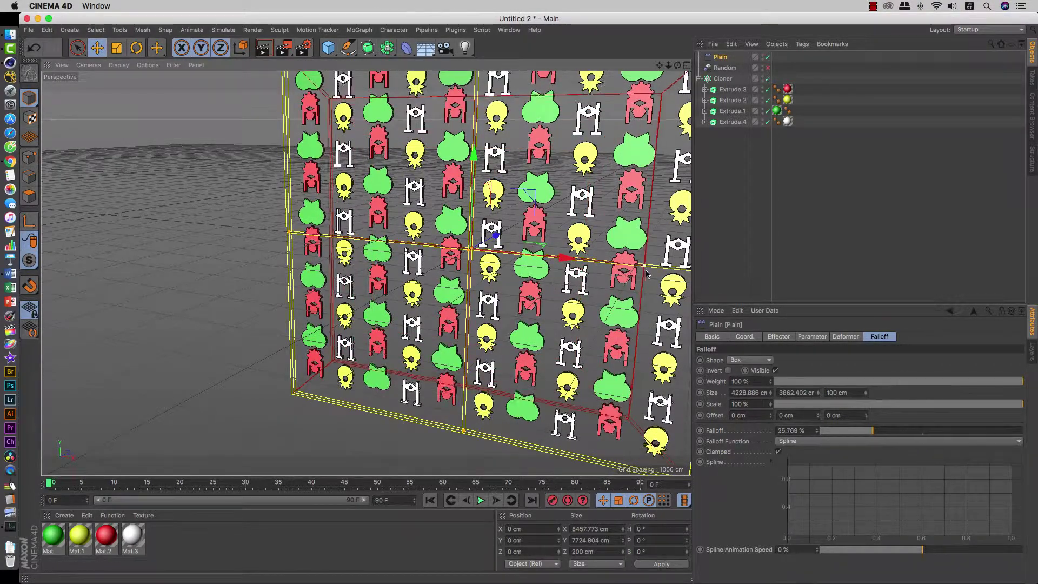
scroll(618, 265, down, 2)
scroll(618, 264, down, 1)
scroll(618, 265, down, 2)
scroll(516, 280, up, 1)
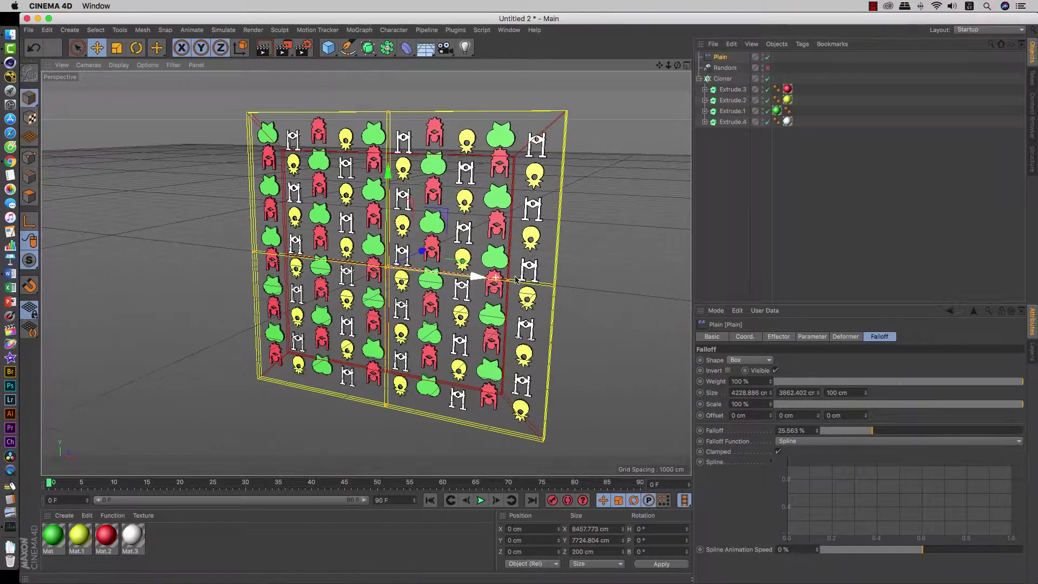
mouse_move(507, 281)
mouse_down()
mouse_move(547, 293)
mouse_move(488, 246)
mouse_move(498, 274)
mouse_move(357, 262)
mouse_up()
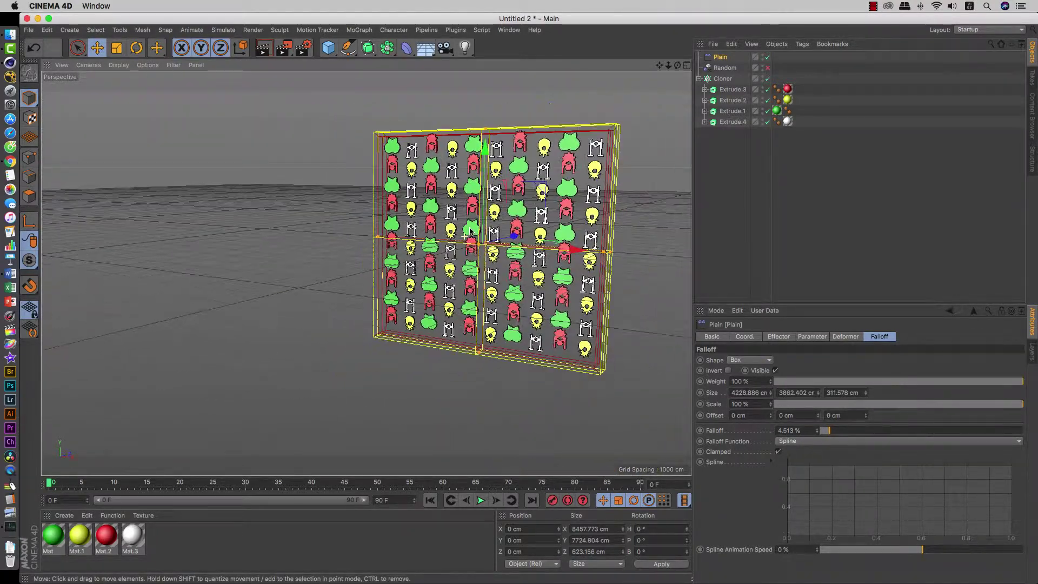
Step: Toggle the four-view layout and orbit to see the clone wall at an angle
middle_click(358, 262)
middle_click(358, 262)
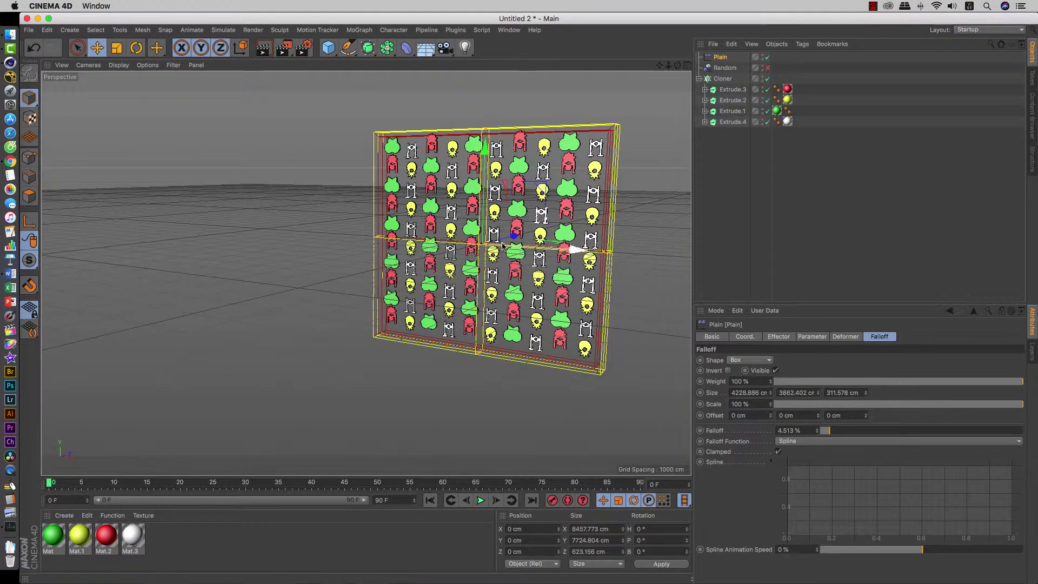
alt+drag(325, 213, 711, 302)
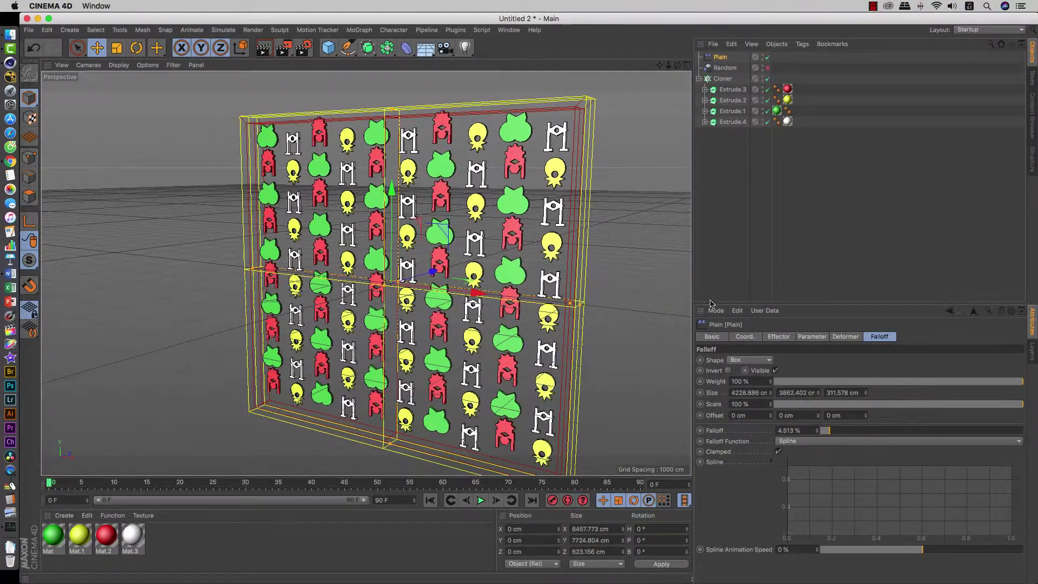
Step: Set Plain's P.Y offset to 1000 cm and move the effector below the clones
click(818, 337)
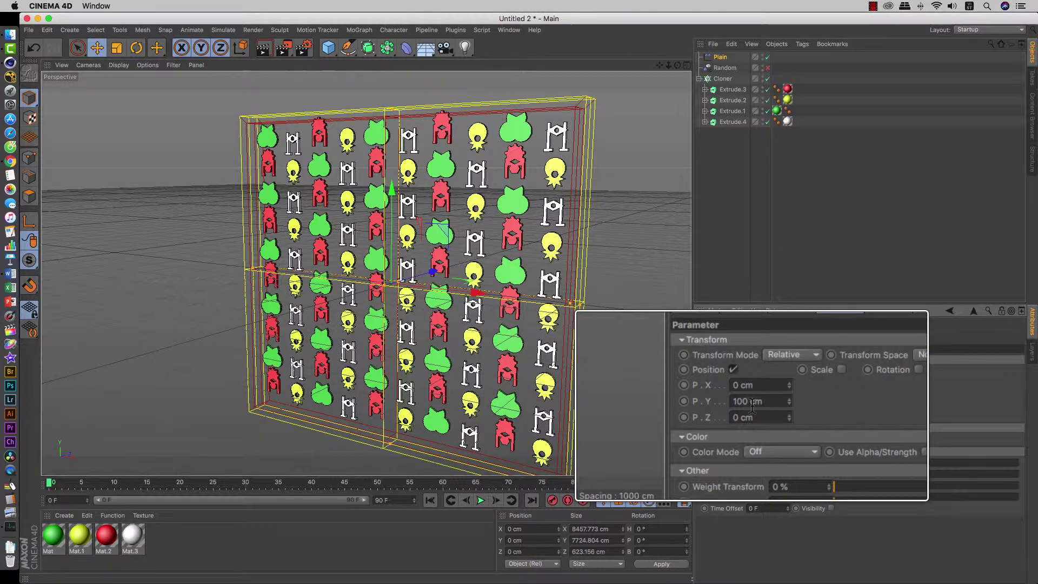
drag(778, 403, 778, 408)
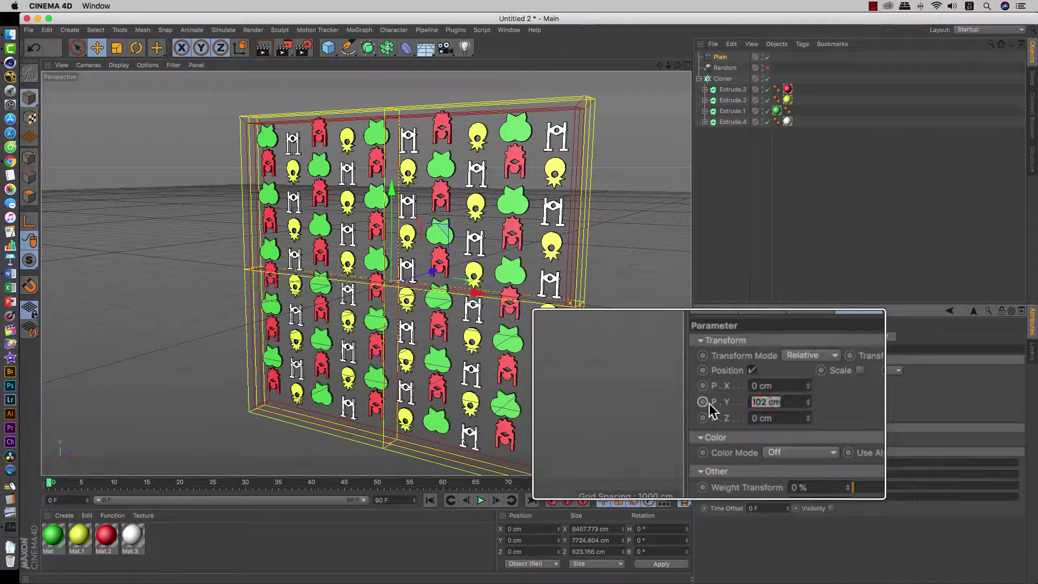
text(1000)
click(809, 404)
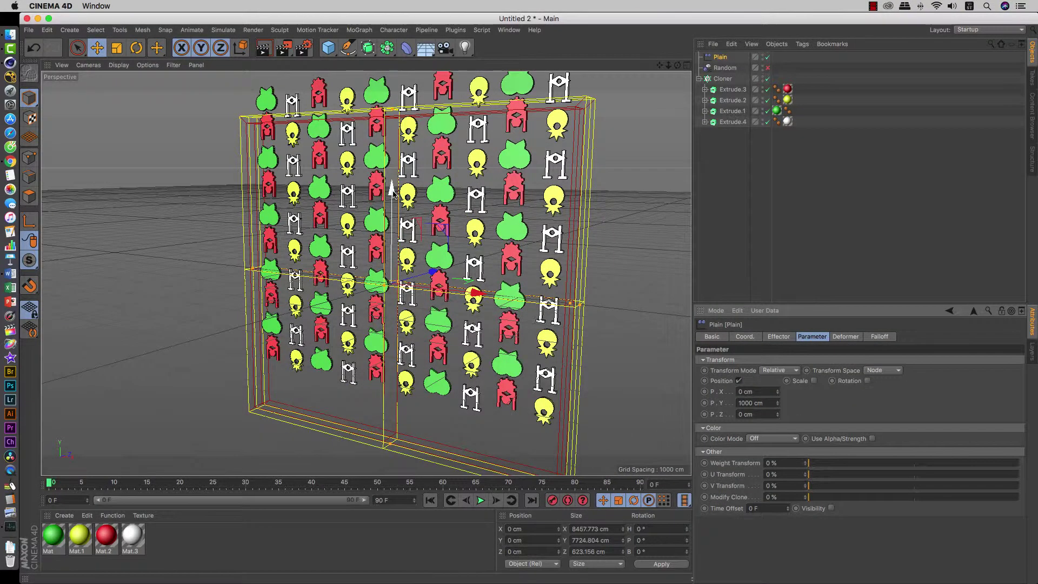
mouse_move(393, 193)
mouse_down()
mouse_move(524, 332)
mouse_move(421, 236)
mouse_move(423, 405)
mouse_move(448, 73)
mouse_move(685, 389)
mouse_up()
click(815, 339)
text(5000)
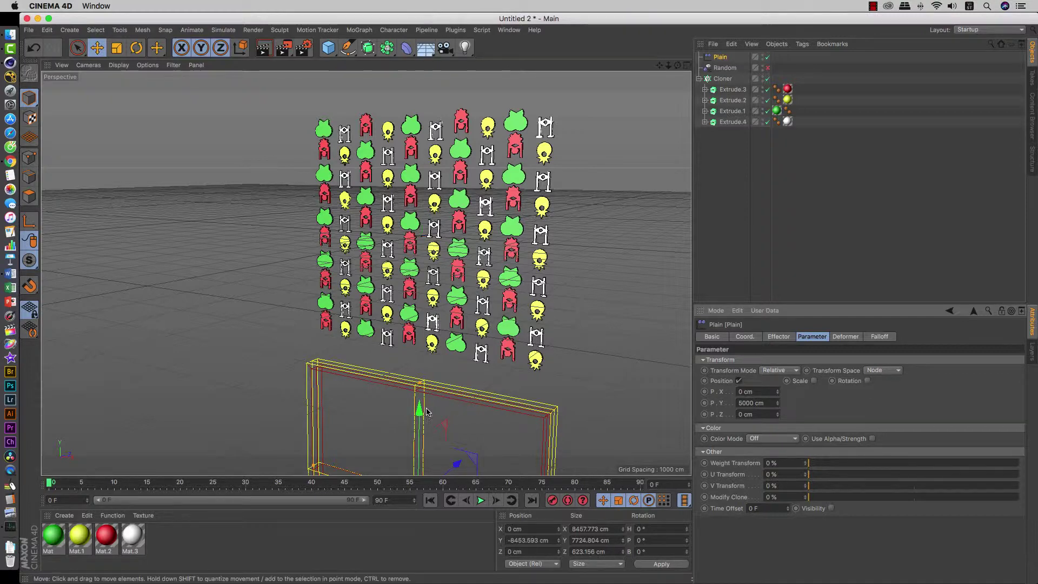
Step: Move the Plain effector box up along Y and orbit to check it against the clones
drag(421, 414, 432, 64)
drag(431, 325, 431, 305)
scroll(462, 277, up, 1)
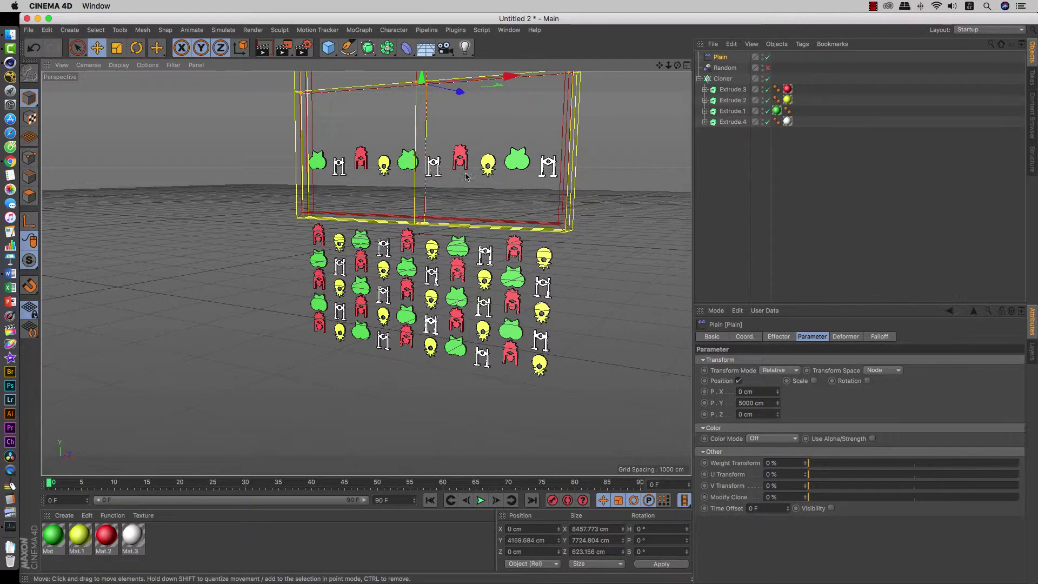
alt+drag(465, 176, 457, 190)
key(super+s)
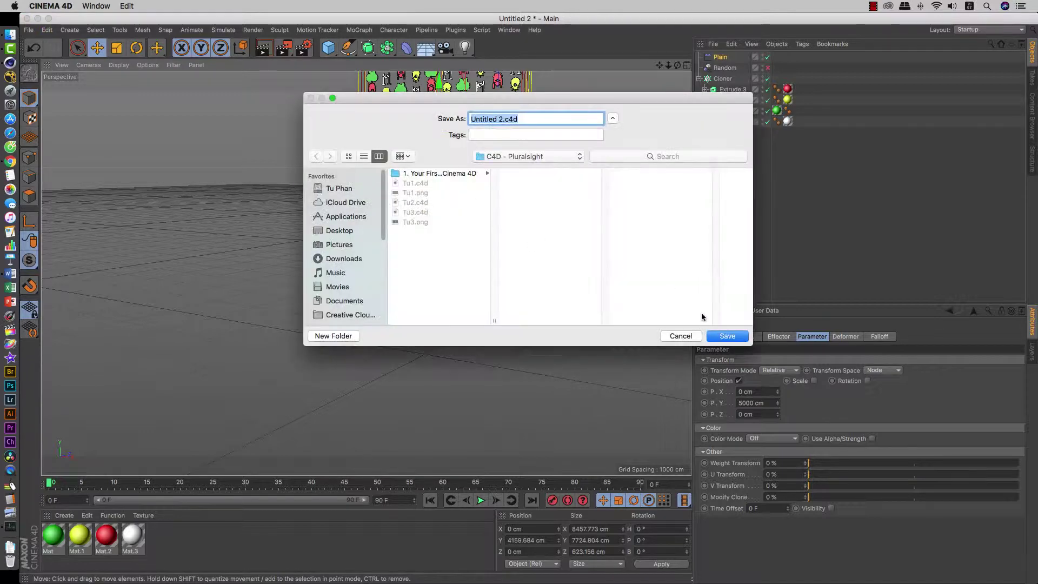
click(688, 337)
alt+drag(487, 243, 444, 251)
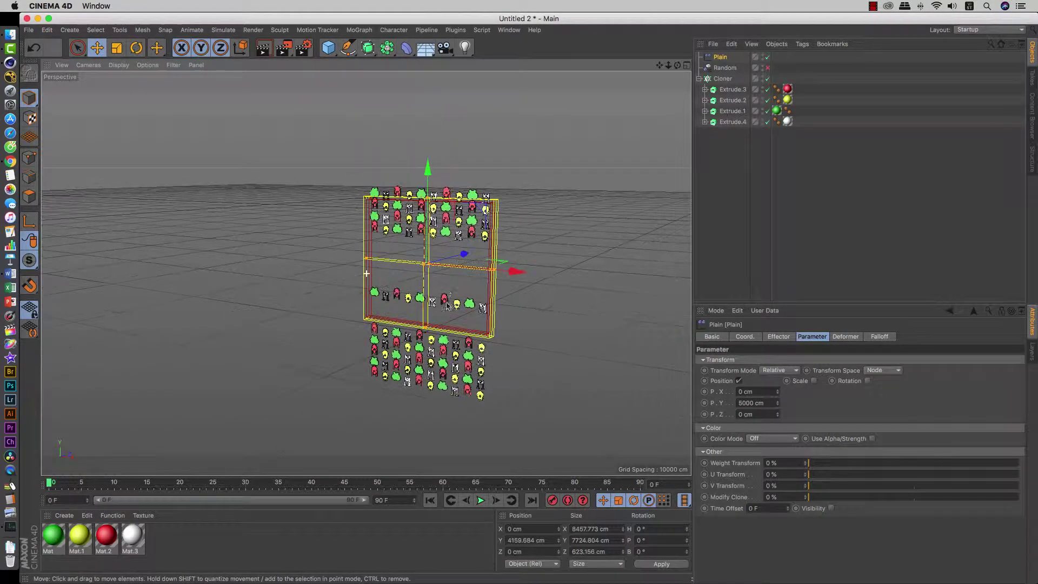
scroll(444, 251, up, 2)
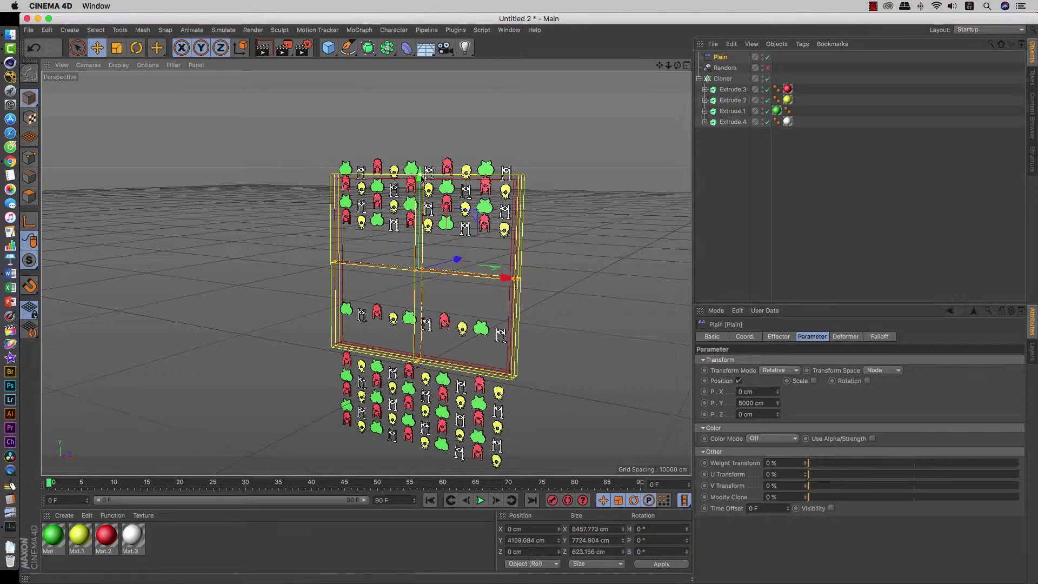
Step: Stretch the box taller, place it just below the grid, and re-enable Random
mouse_move(422, 177)
mouse_down()
mouse_move(421, 141)
mouse_move(405, 423)
mouse_up()
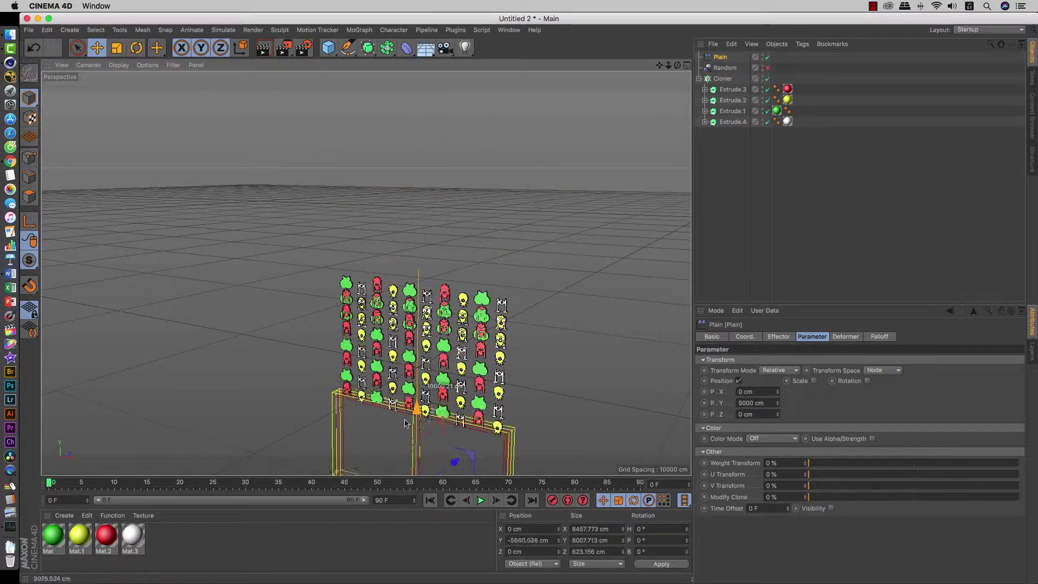
drag(406, 423, 468, 338)
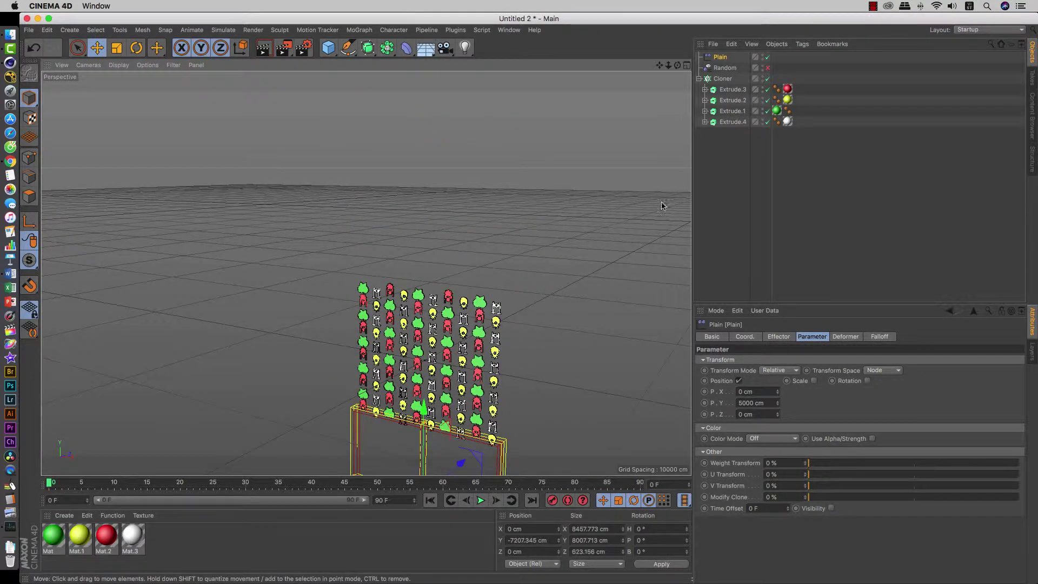
click(767, 68)
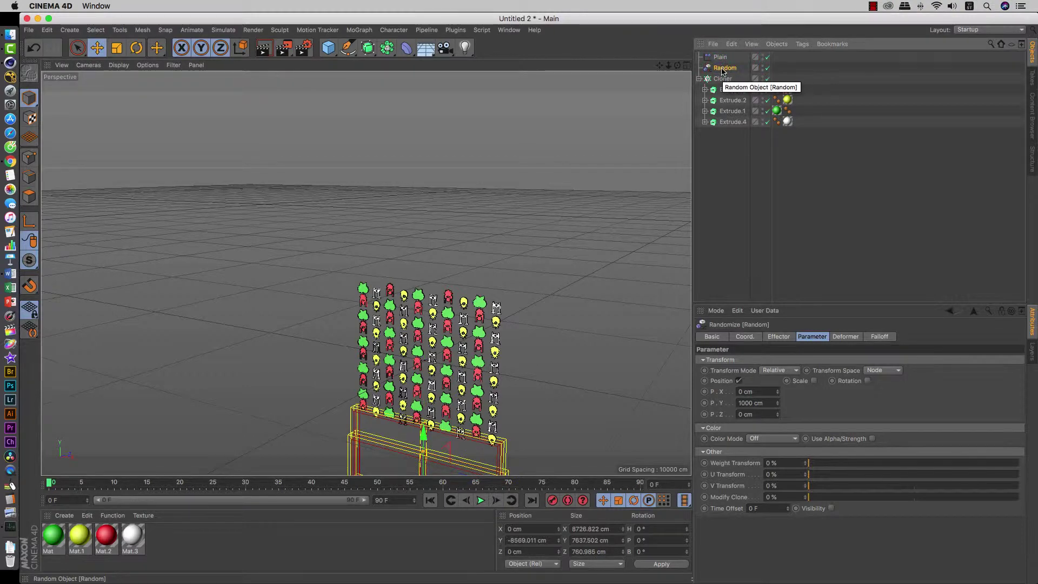
Step: Group Plain and Random under a new Null and expand it
shift+click(720, 57)
right_click(721, 61)
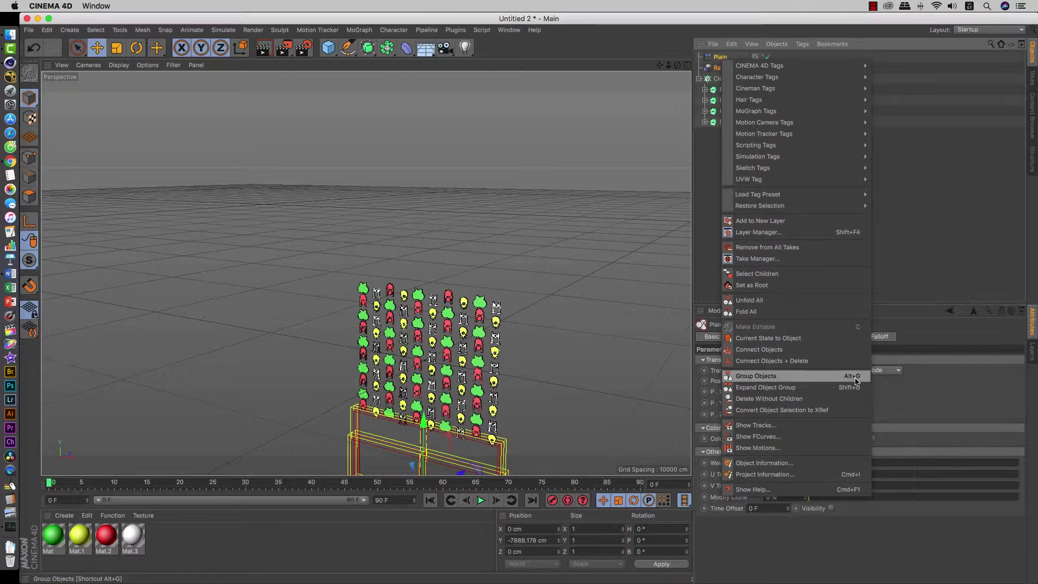
click(849, 379)
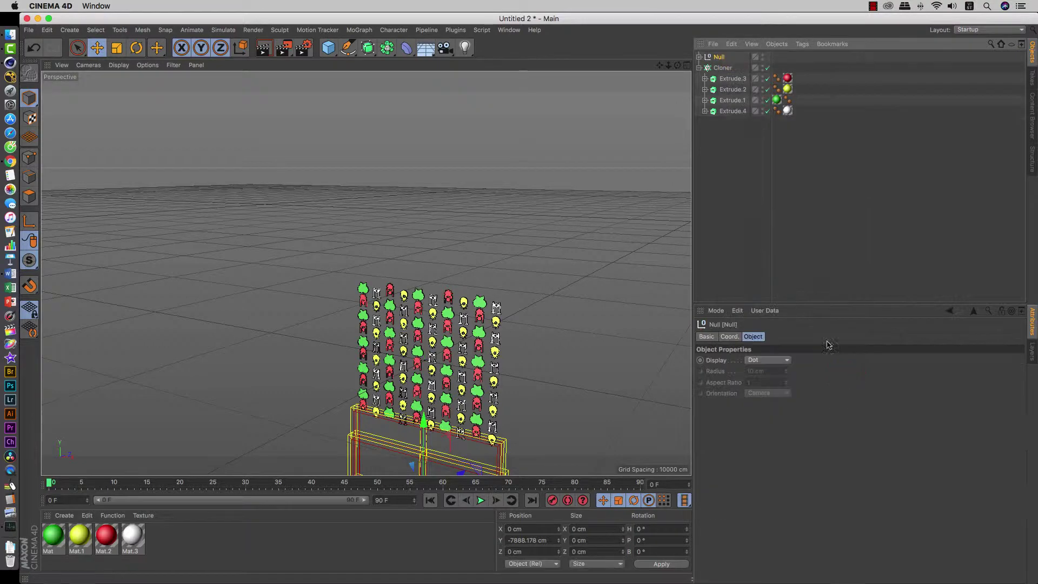
click(698, 57)
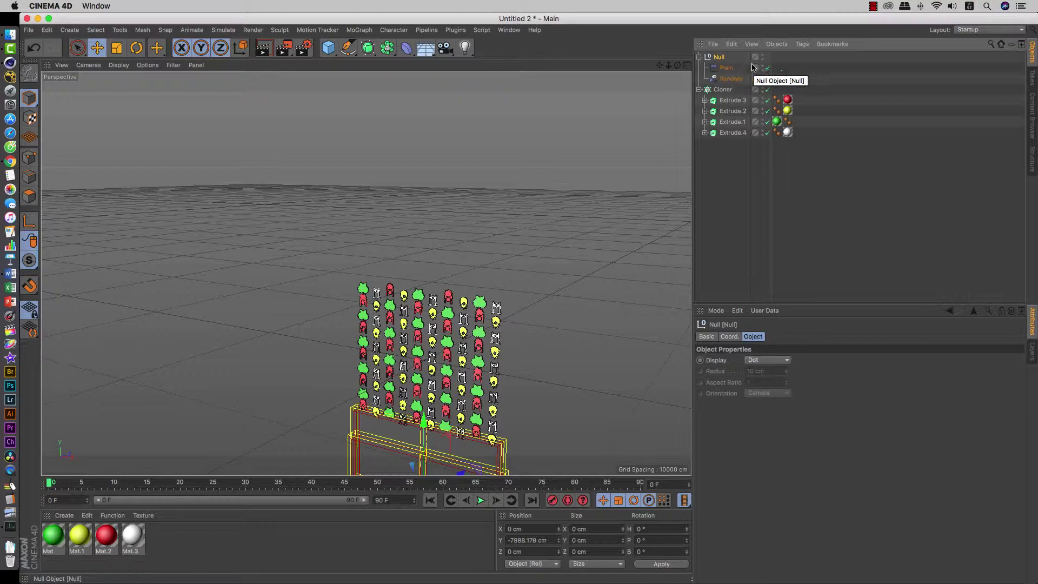
Step: Select the Null and raise it so the effector box overlaps the clones
mouse_move(423, 419)
mouse_down()
mouse_move(423, 428)
mouse_move(438, 232)
mouse_move(433, 278)
mouse_move(532, 254)
mouse_move(707, 56)
mouse_up()
click(726, 67)
click(718, 57)
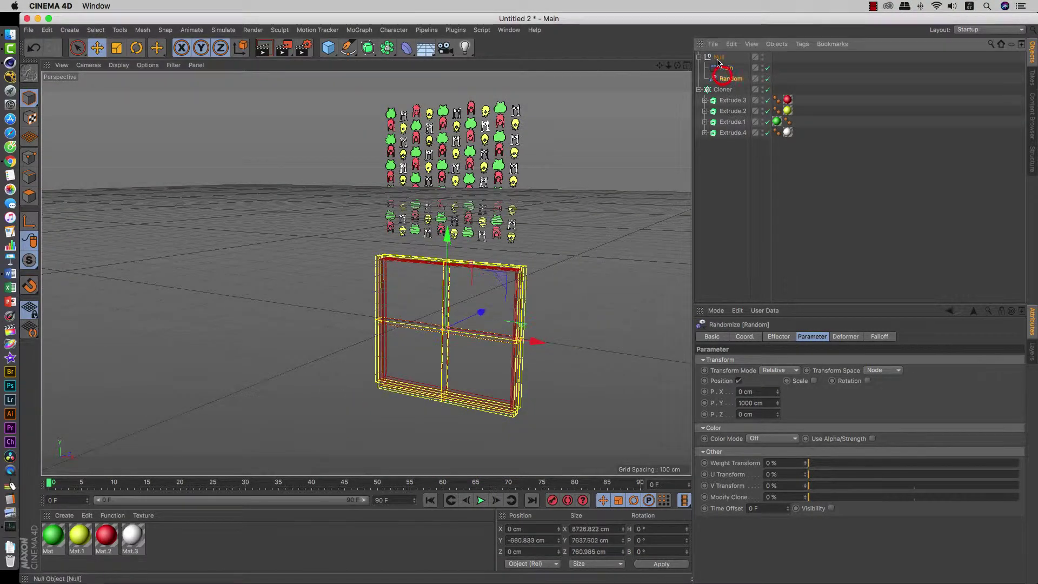
mouse_move(446, 221)
mouse_down()
mouse_move(459, 198)
mouse_move(424, 176)
mouse_move(422, 162)
mouse_up()
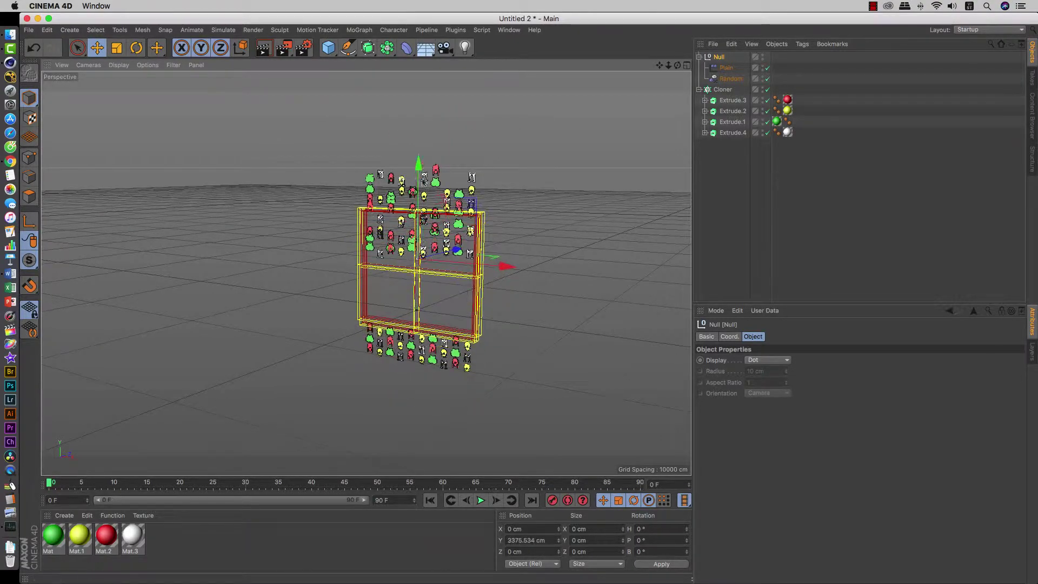
Step: Return to the single perspective view and slide the Null up past the clones
scroll(412, 230, up, 3)
scroll(412, 230, up, 3)
middle_click(437, 278)
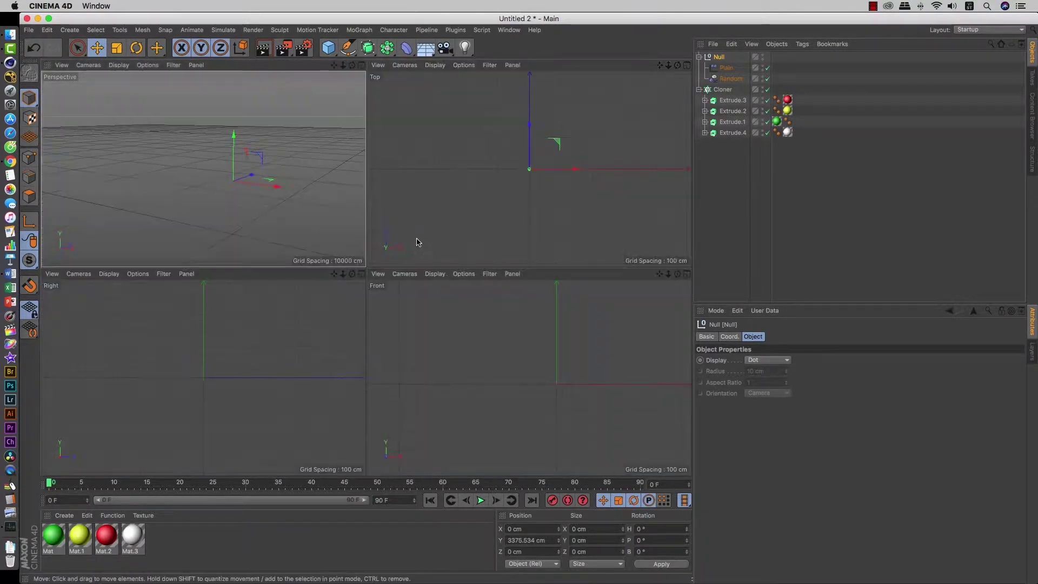
key(F1)
key(n)
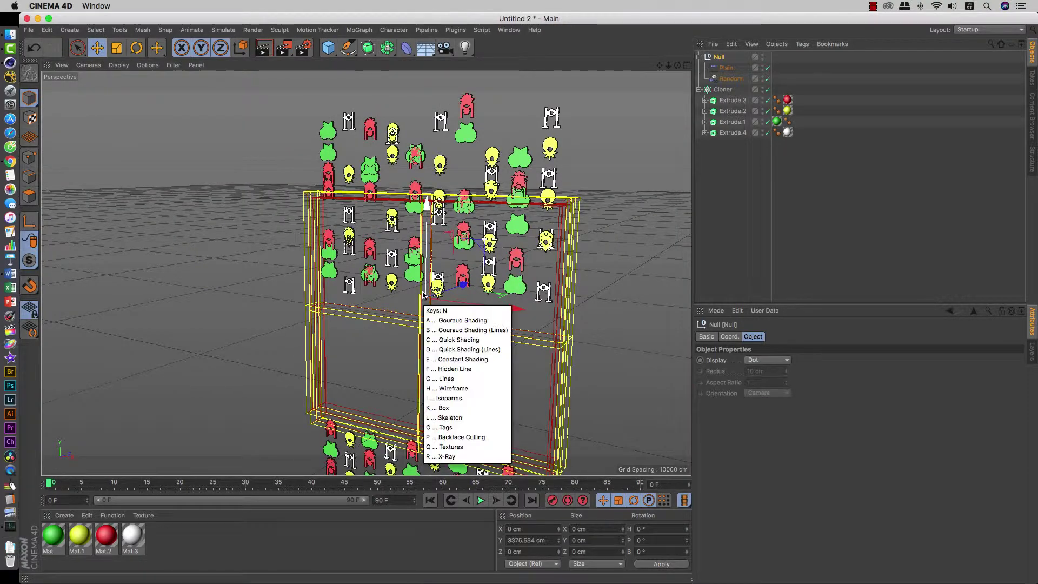
key(Escape)
drag(427, 208, 462, 230)
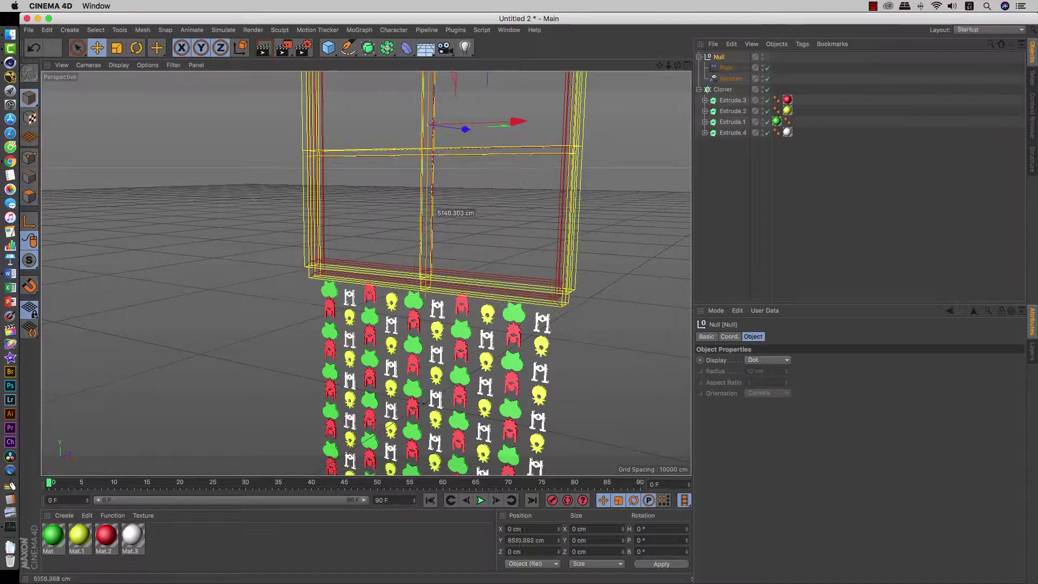
Step: Lower the Null to Y −7182.772 cm below the grid, then select Random
scroll(463, 230, up, 2)
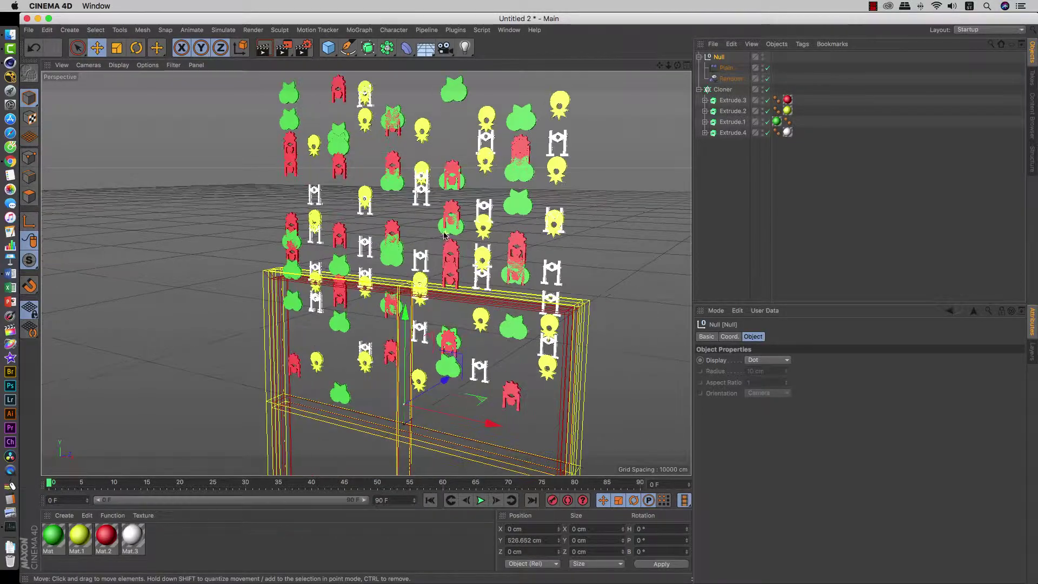
scroll(456, 244, up, 1)
scroll(451, 259, up, 2)
scroll(443, 280, up, 2)
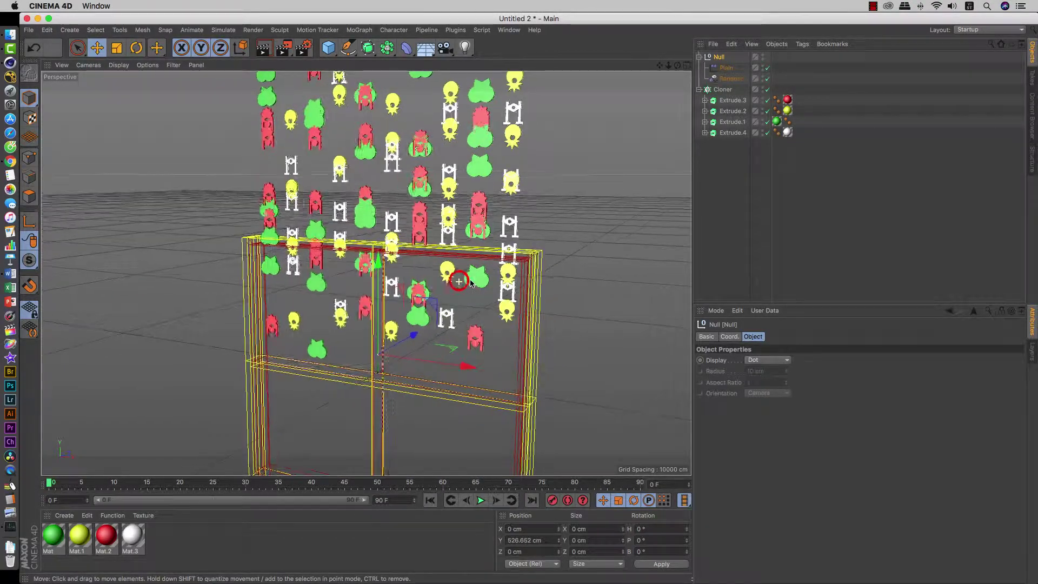
drag(378, 266, 361, 454)
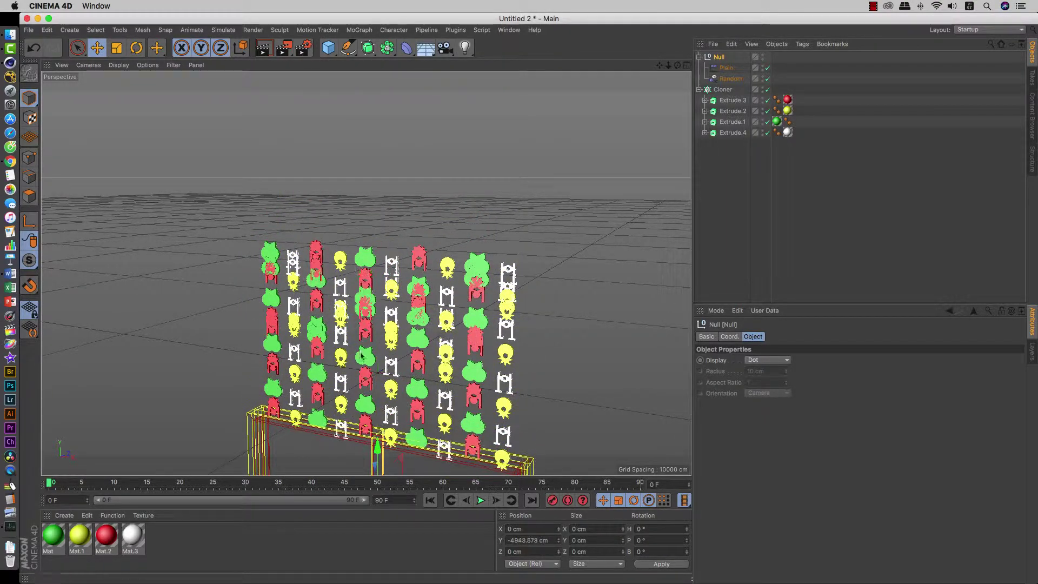
alt+middle_drag(361, 454, 384, 313)
drag(385, 313, 375, 379)
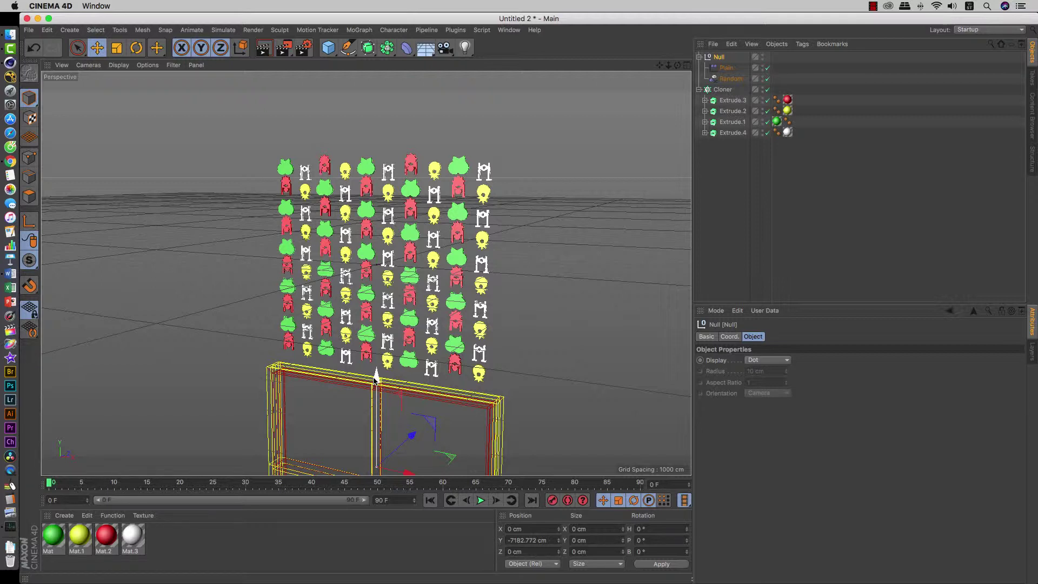
click(731, 80)
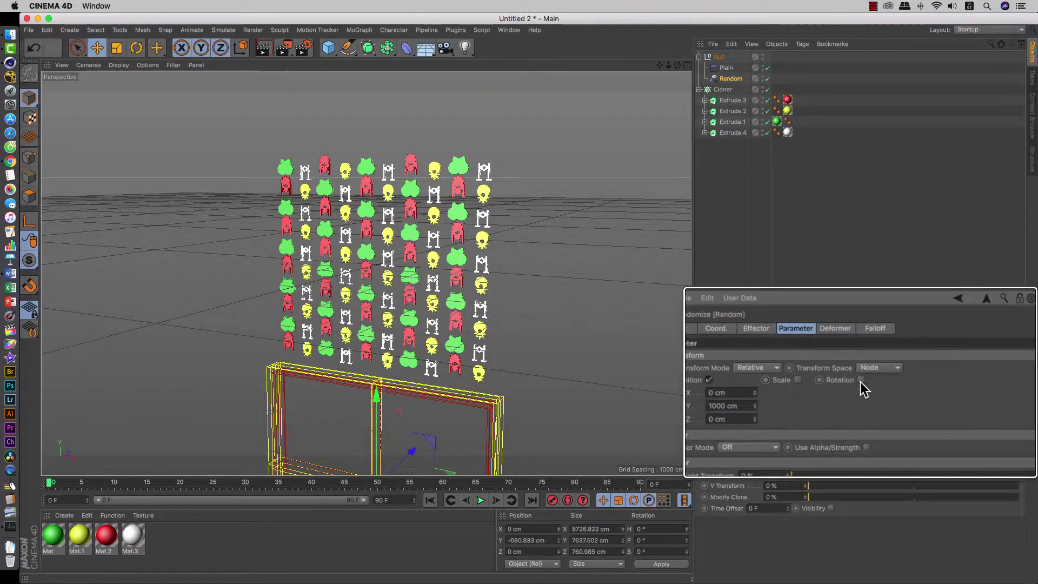
click(860, 337)
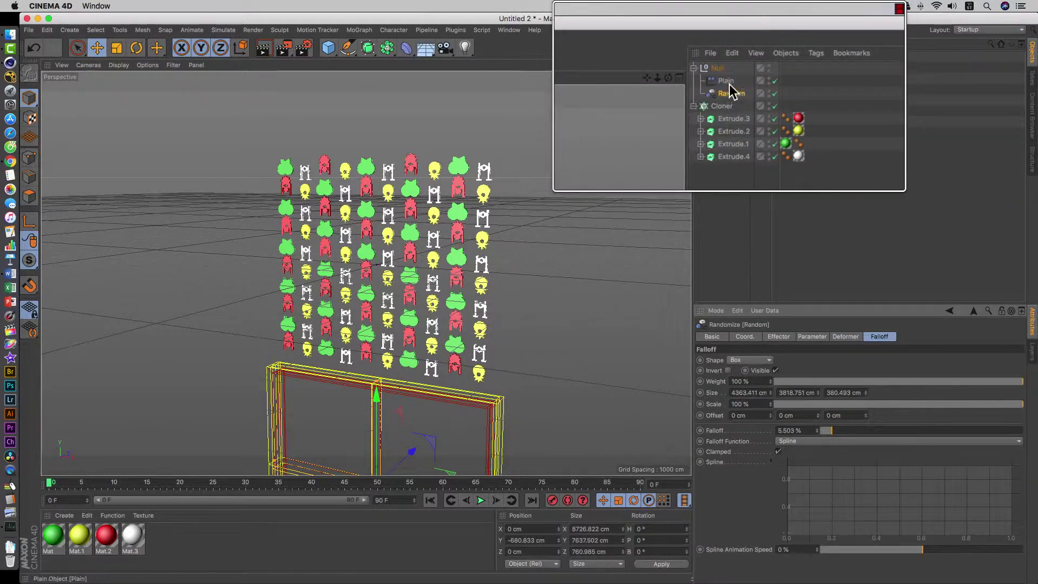
click(725, 67)
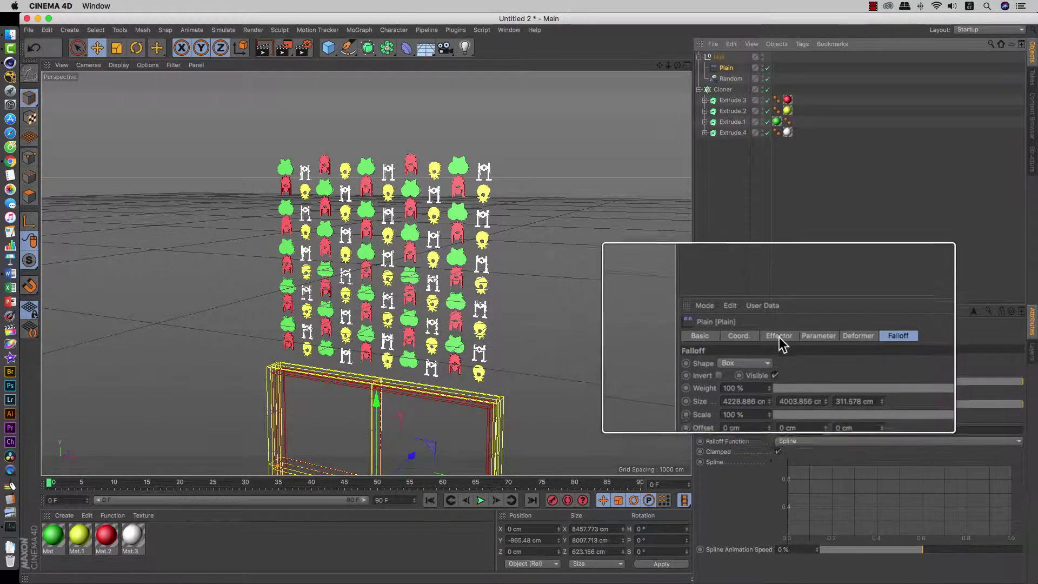
click(805, 336)
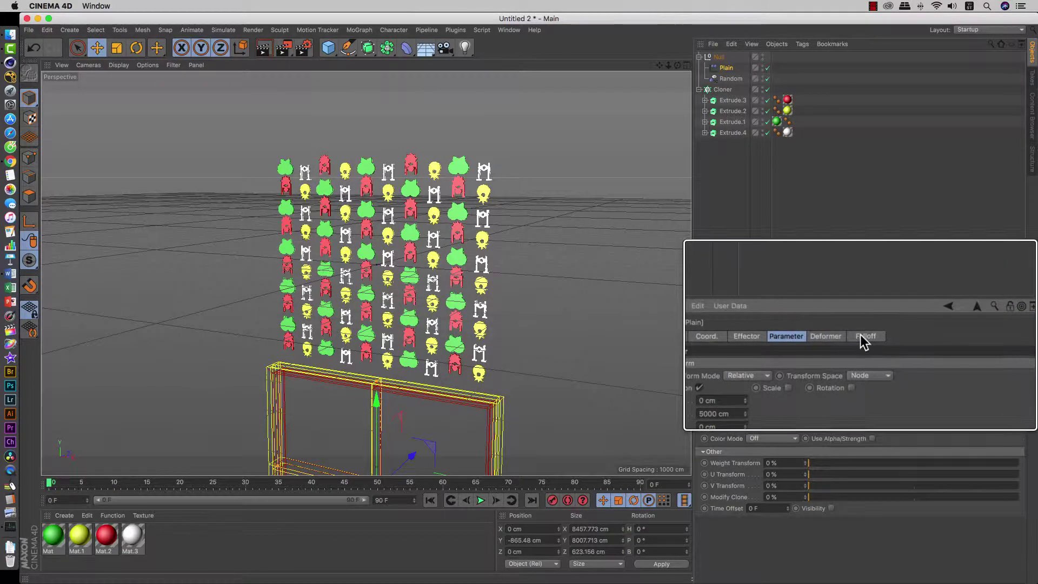
click(860, 336)
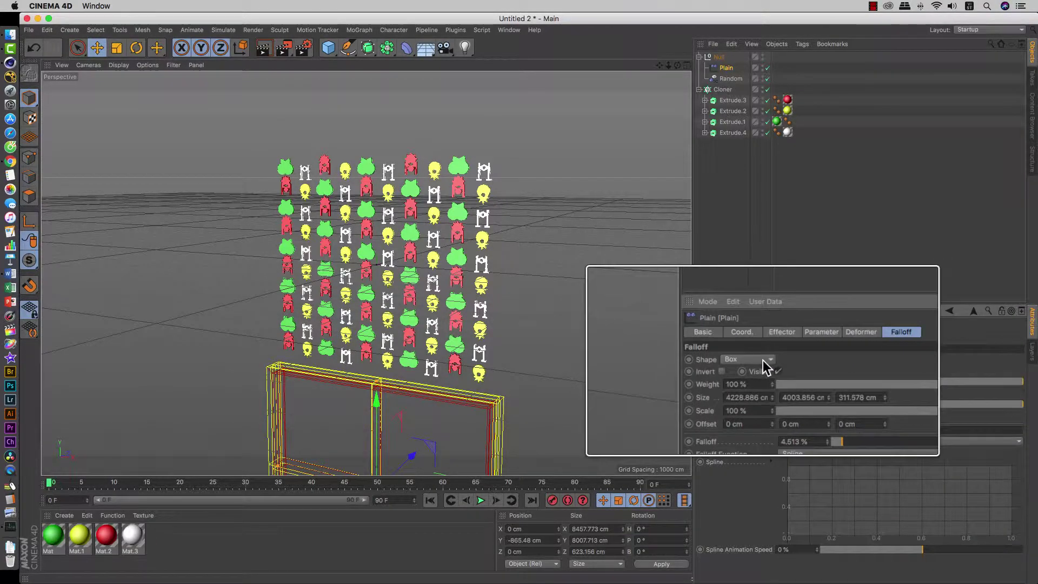
click(761, 359)
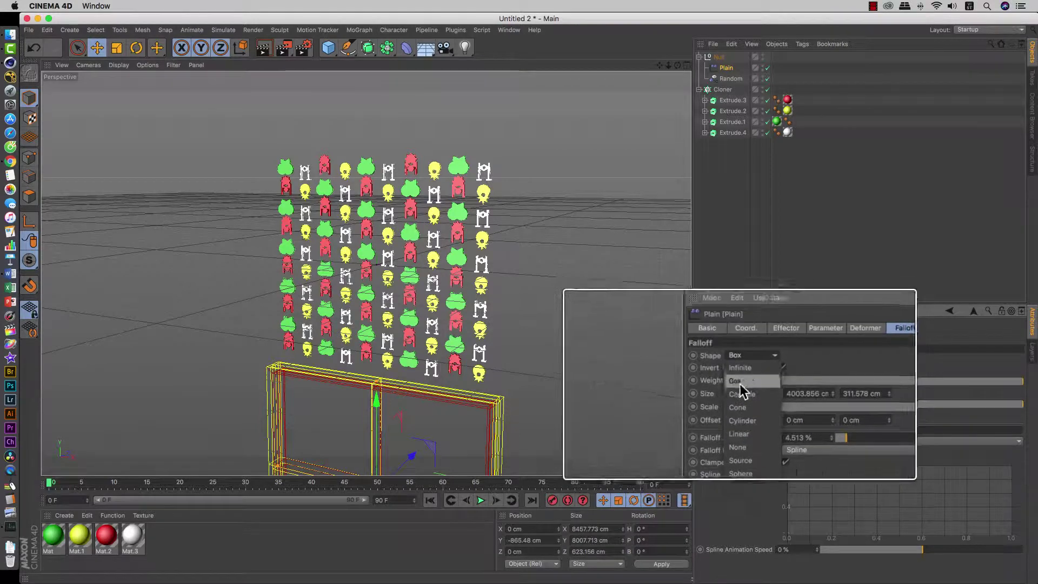
click(785, 369)
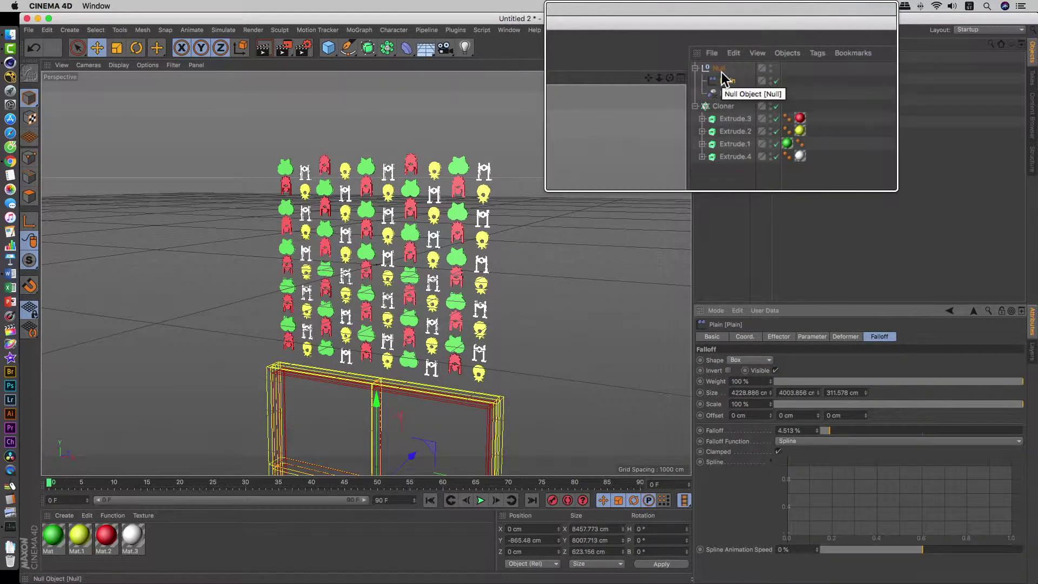